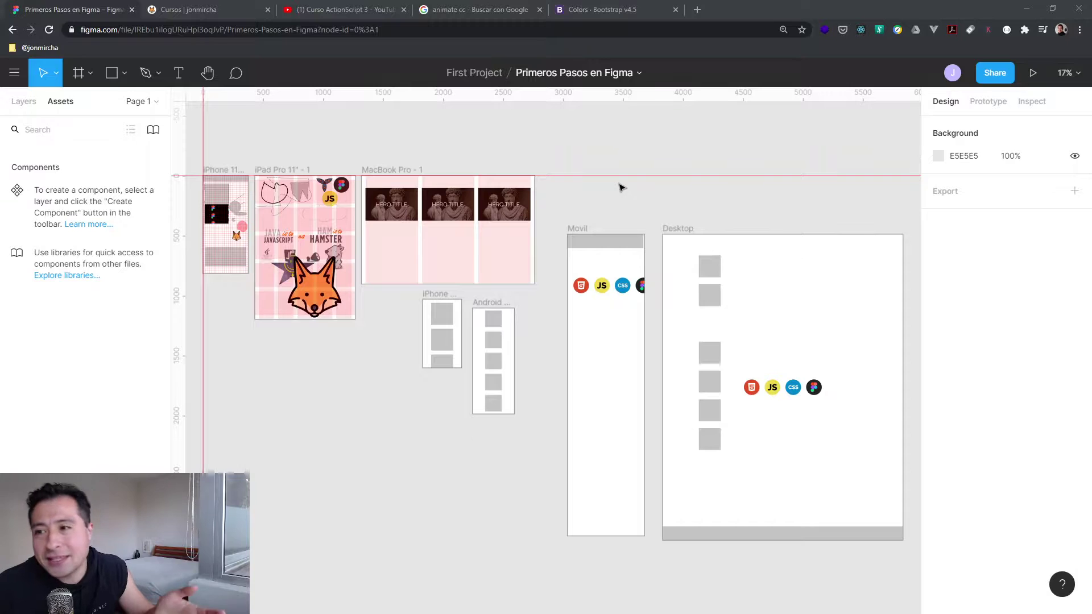
- Look through the course catalogue page and the videos of the Curso ActionScript 3 playlist on YouTube
{"action": "left_click", "coordinate": [197, 12]}
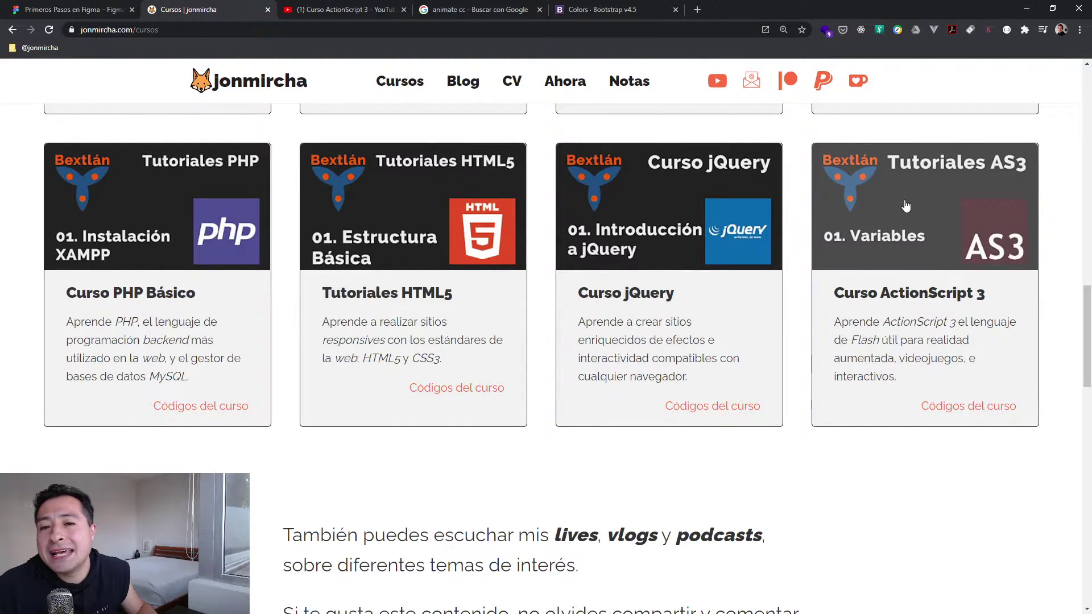
{"action": "left_click", "coordinate": [359, 12]}
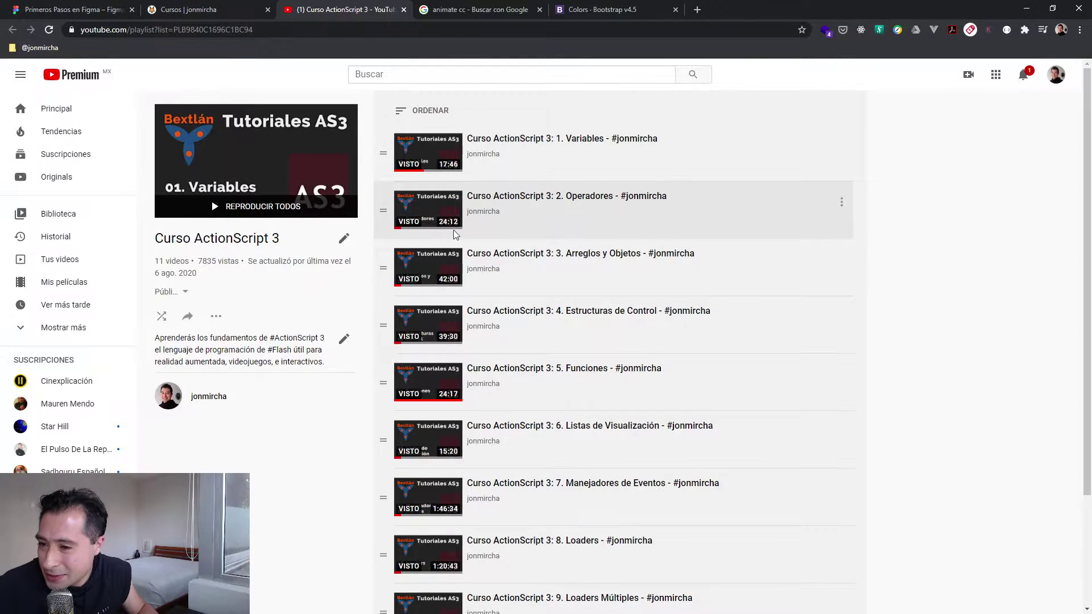
{"action": "scroll", "coordinate": [460, 231], "scroll_direction": "down", "scroll_amount": 3}
{"action": "scroll", "coordinate": [499, 329], "scroll_direction": "up", "scroll_amount": 3}
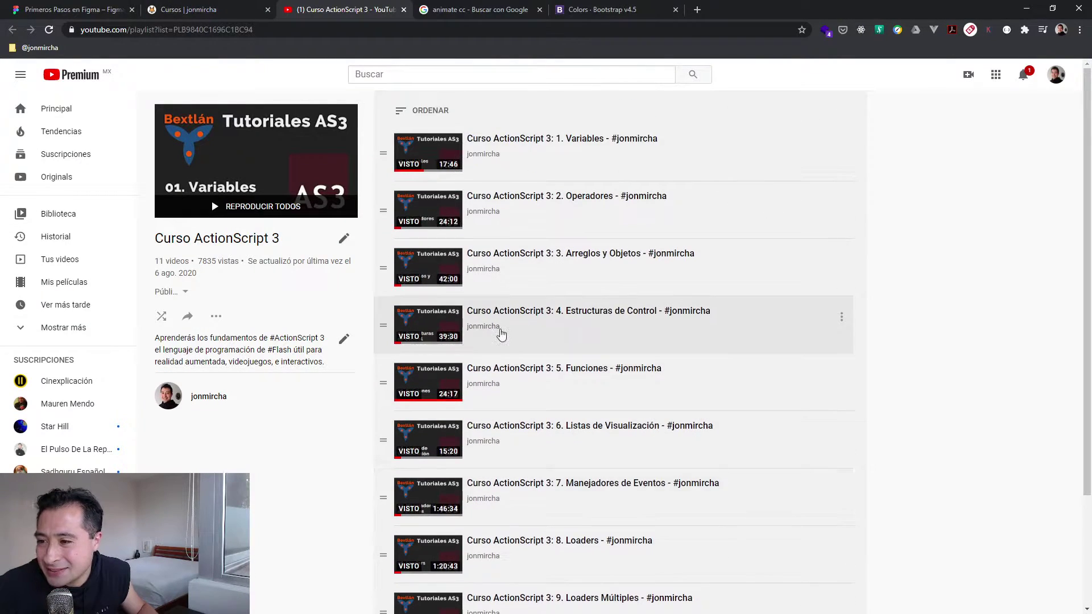
{"action": "scroll", "coordinate": [578, 273], "scroll_direction": "down", "scroll_amount": 3}
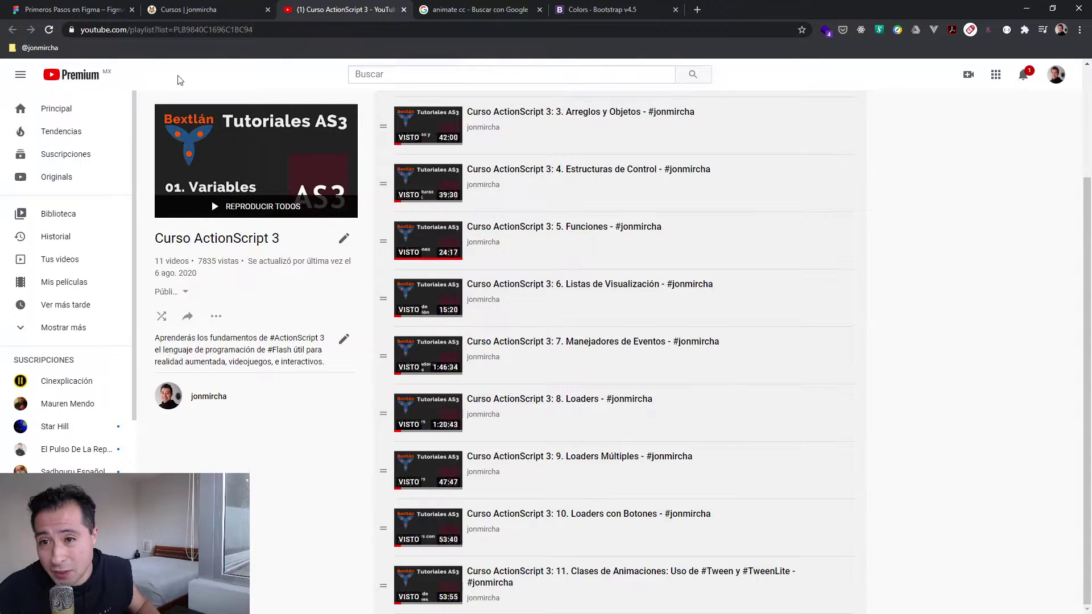
- Read the Google search results and the information card about Adobe Animate CC
{"action": "left_click", "coordinate": [487, 8]}
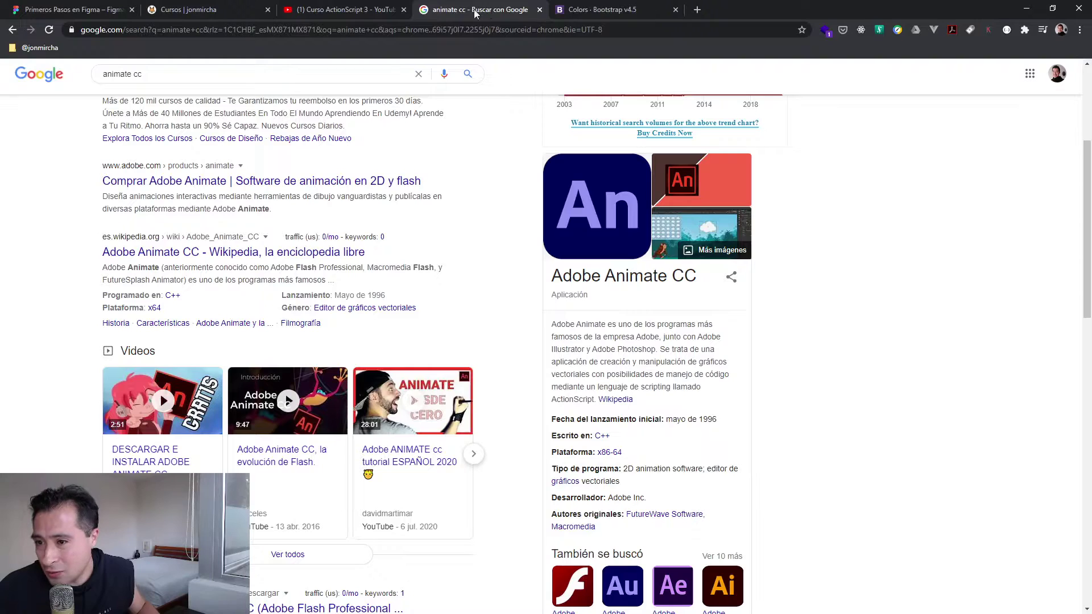
{"action": "scroll", "coordinate": [647, 234], "scroll_direction": "up", "scroll_amount": 5}
{"action": "scroll", "coordinate": [647, 234], "scroll_direction": "up", "scroll_amount": 1}
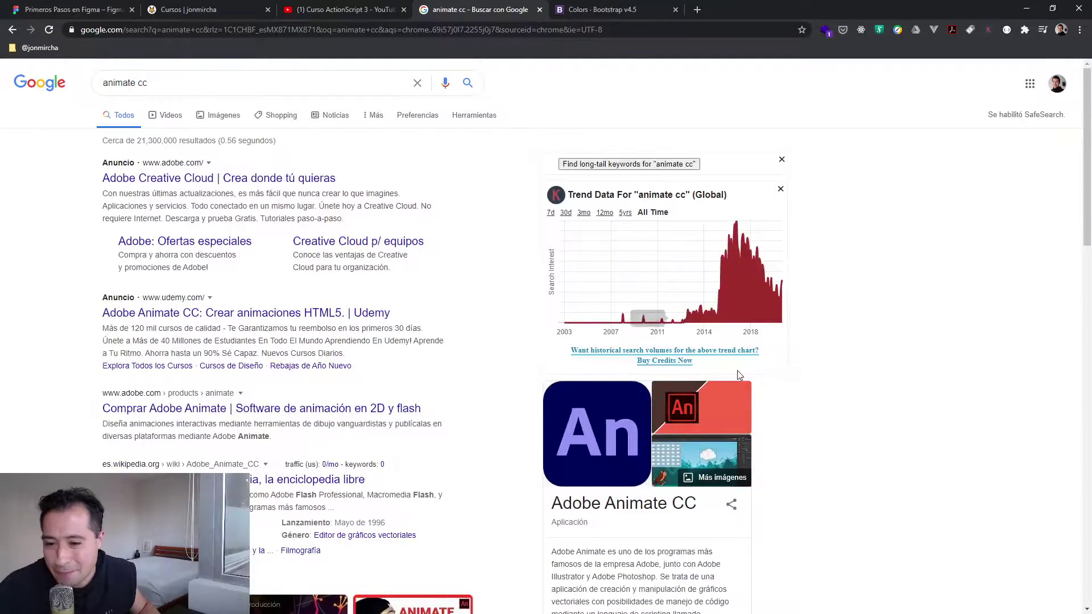
{"action": "scroll", "coordinate": [716, 275], "scroll_direction": "down", "scroll_amount": 3}
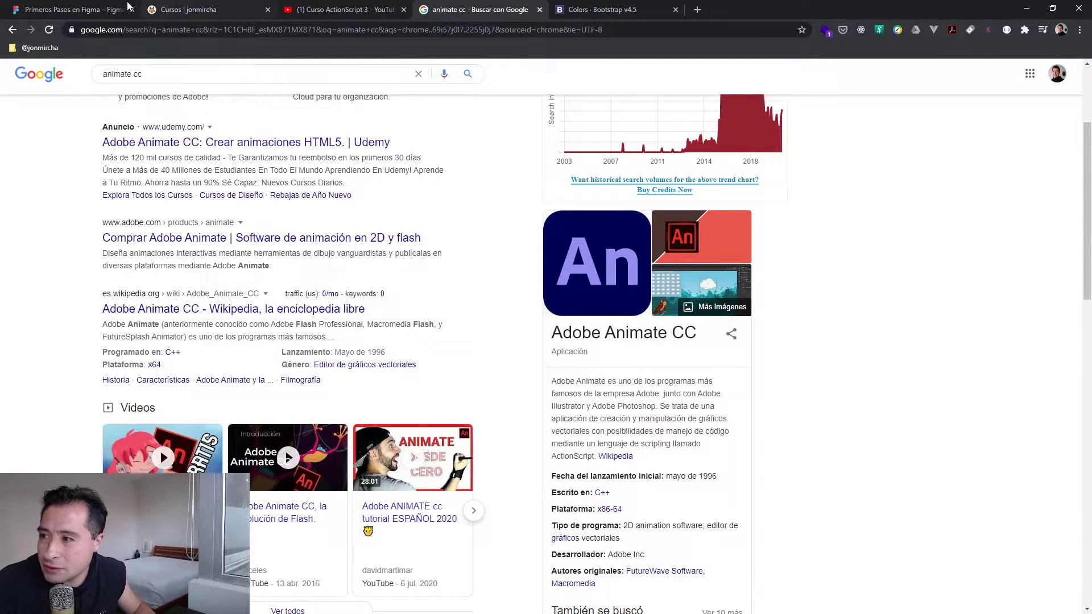
- Switch back to the Figma file and close the Bootstrap colors page
{"action": "left_click", "coordinate": [98, 14]}
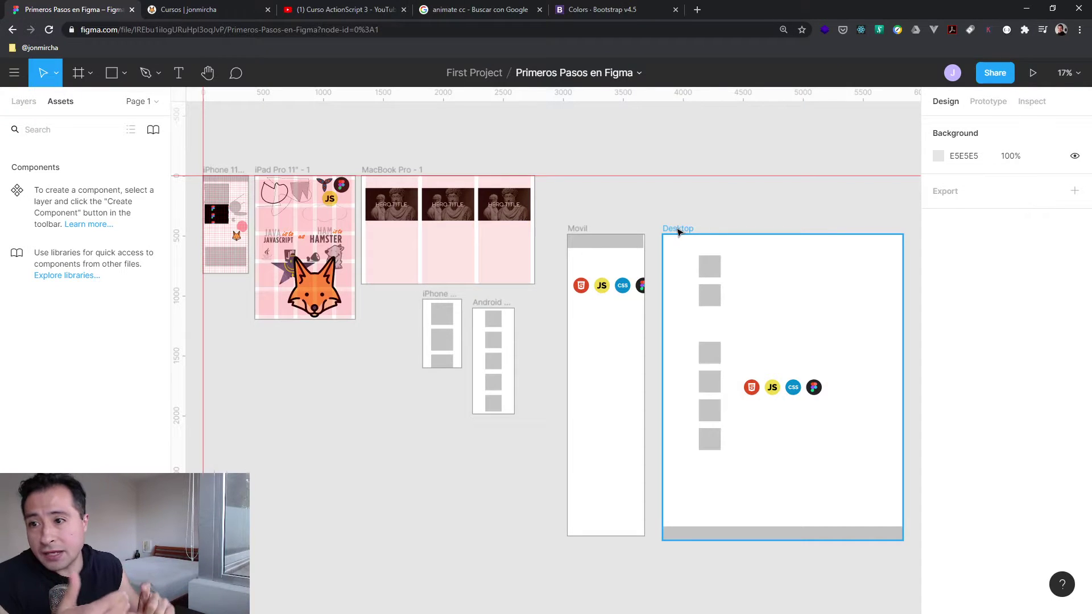
{"action": "left_click", "coordinate": [675, 11]}
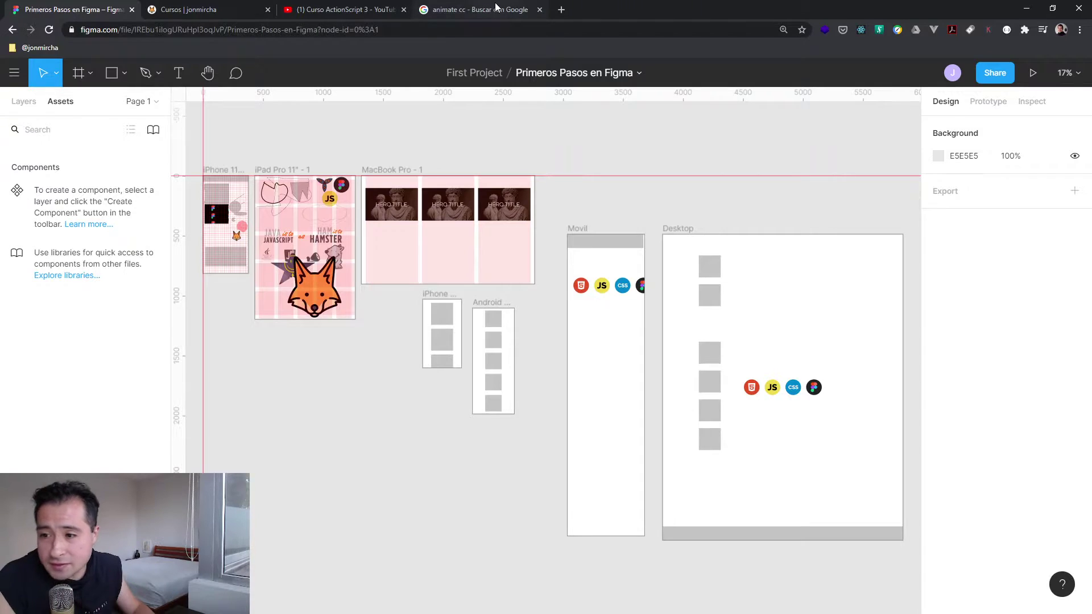
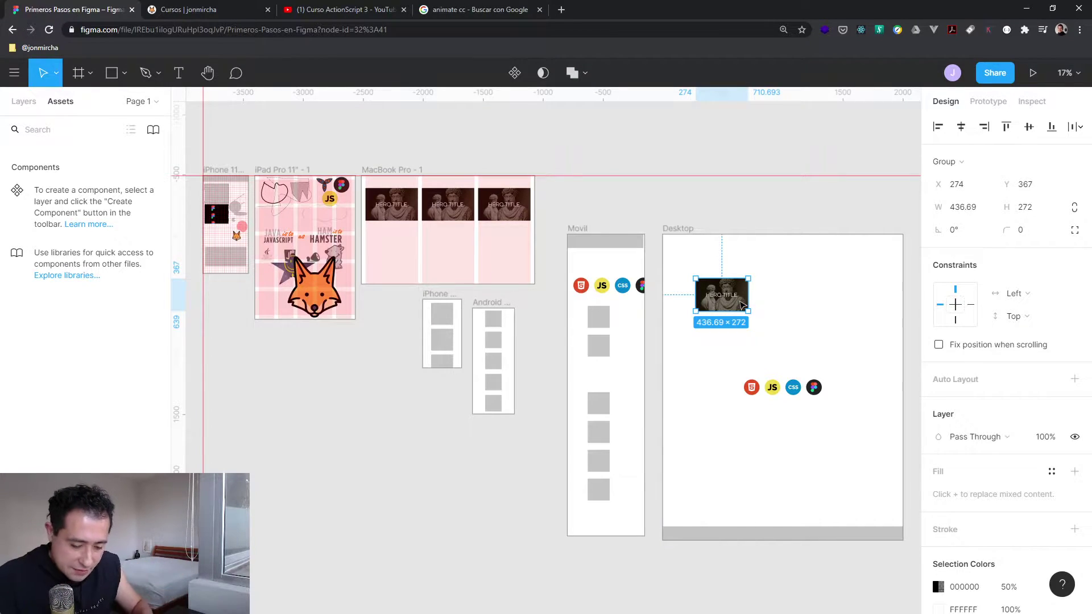
- Move the web tools icon group down inside the Desktop frame to about X 579, Y 1640
{"action": "left_click", "coordinate": [686, 230]}
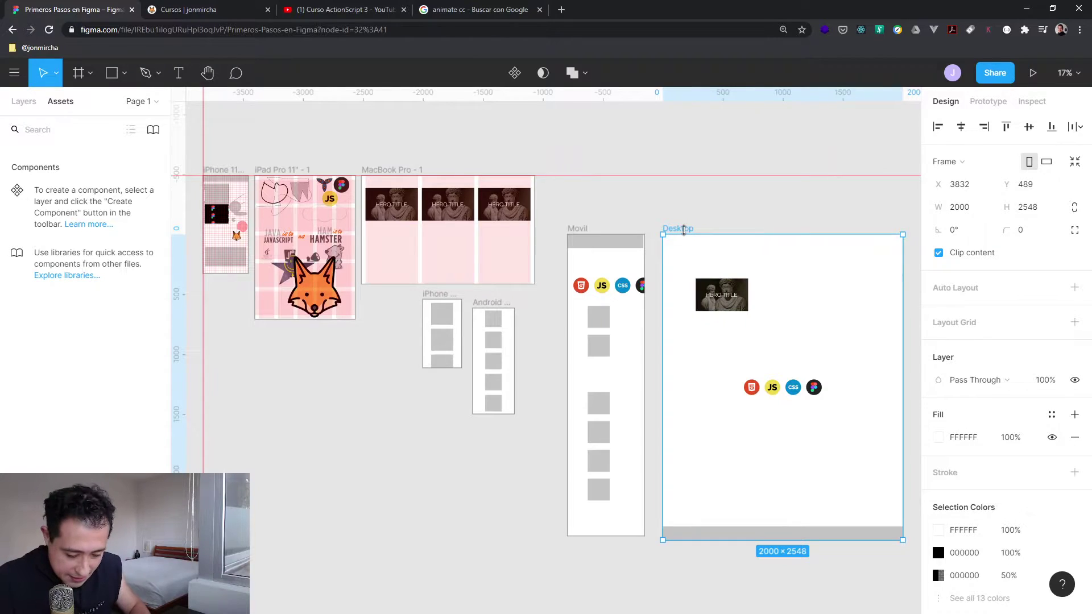
{"action": "key", "text": "shift+1"}
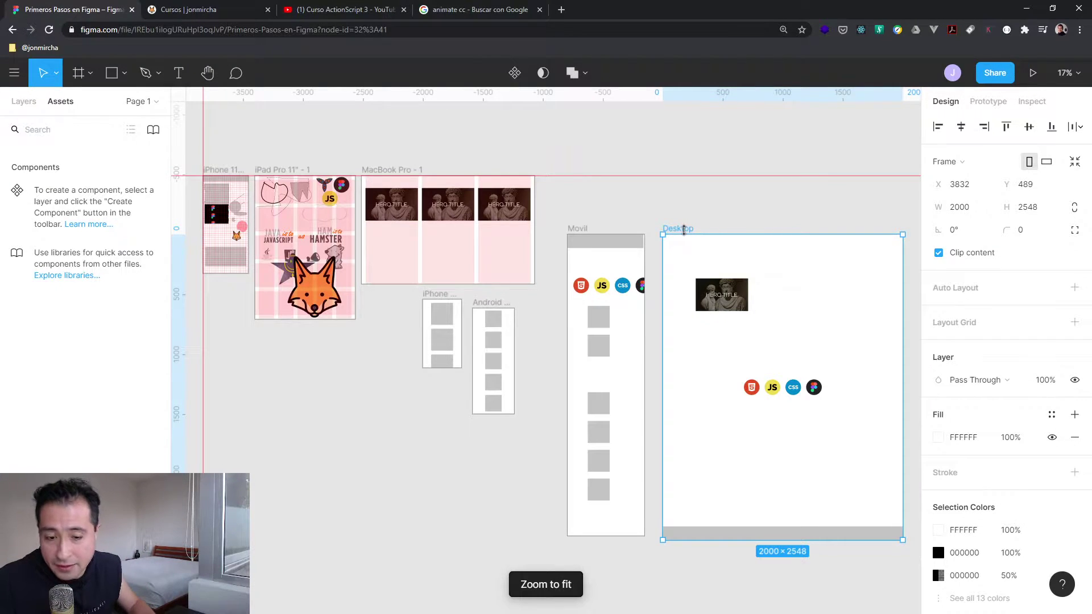
{"action": "key", "text": "shift+2"}
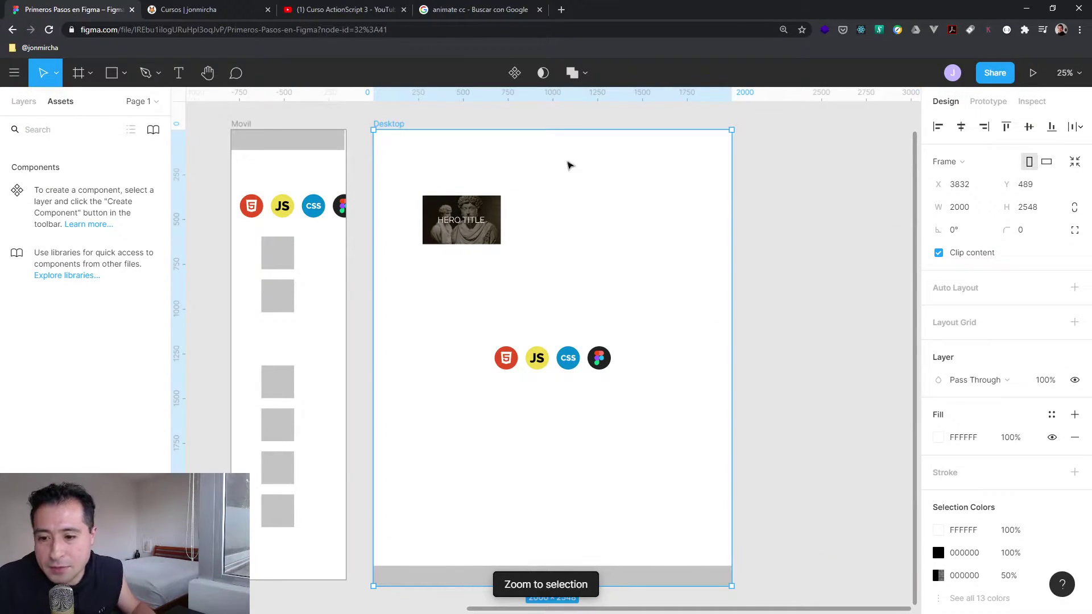
{"action": "left_click_drag", "start_coordinate": [532, 357], "coordinate": [544, 448]}
{"action": "left_click", "coordinate": [563, 367]}
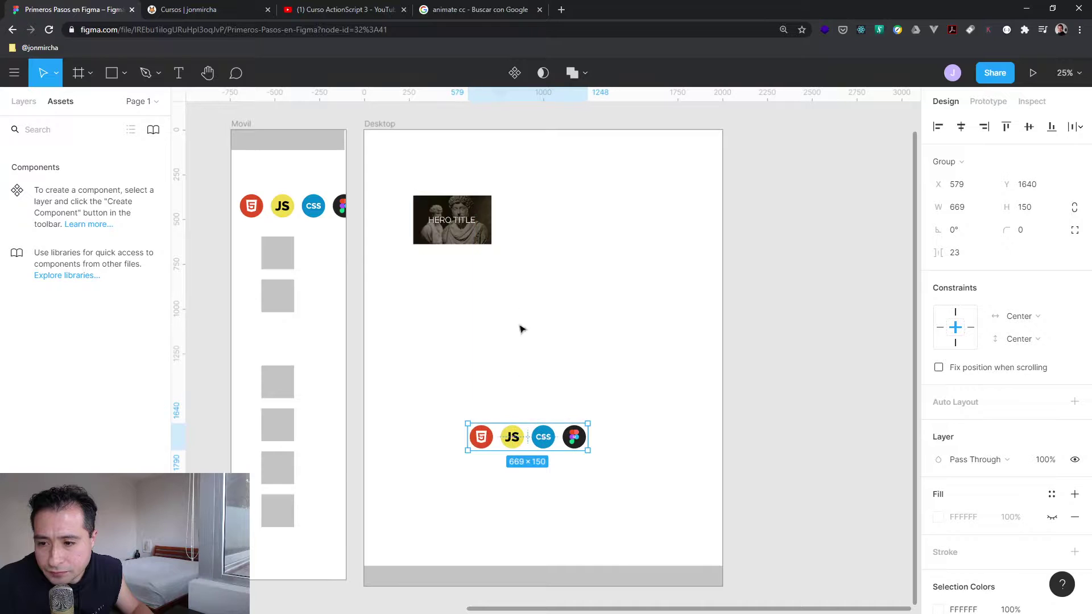
{"action": "left_click", "coordinate": [477, 237]}
{"action": "key", "text": "alt"}
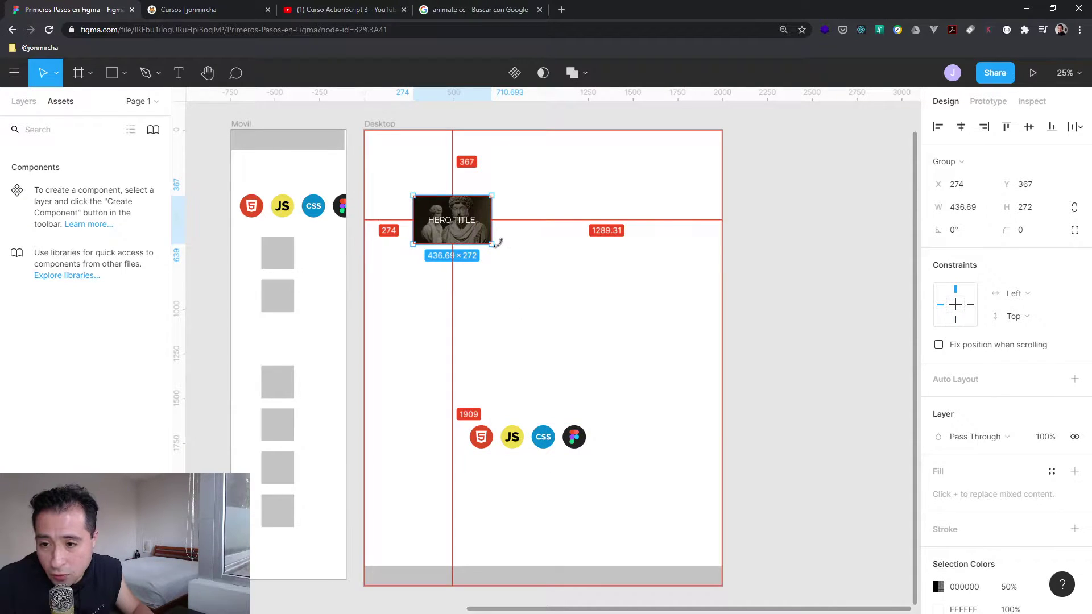
{"action": "left_click_drag", "start_coordinate": [497, 245], "coordinate": [519, 273]}
{"action": "key", "text": "ctrl+z"}
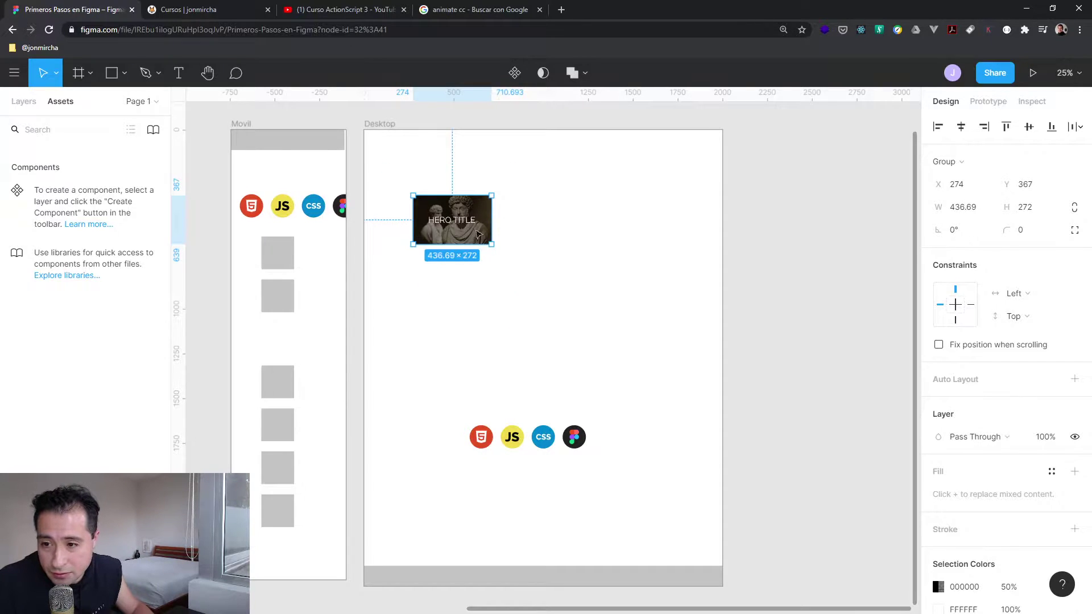
- Scale the hero image group together with its title to about 1095 × 682 and place it at about X 413, Y 67 in the Desktop frame
{"action": "left_click_drag", "start_coordinate": [471, 214], "coordinate": [552, 215]}
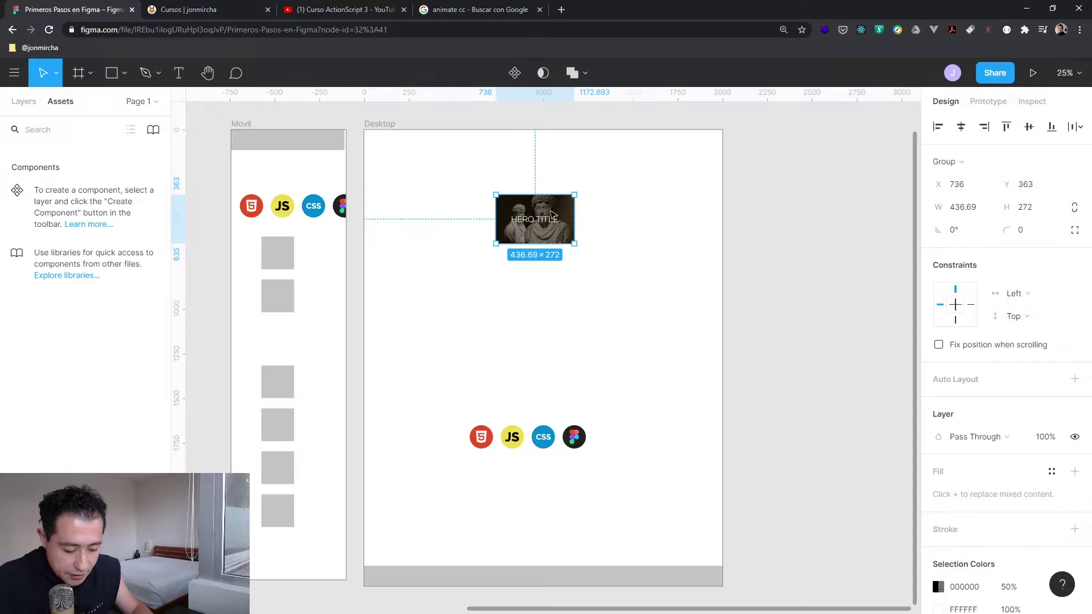
{"action": "left_click_drag", "start_coordinate": [574, 243], "coordinate": [683, 332]}
{"action": "left_click_drag", "start_coordinate": [625, 232], "coordinate": [510, 179]}
{"action": "left_click_drag", "start_coordinate": [575, 260], "coordinate": [537, 254]}
{"action": "left_click_drag", "start_coordinate": [501, 161], "coordinate": [573, 173]}
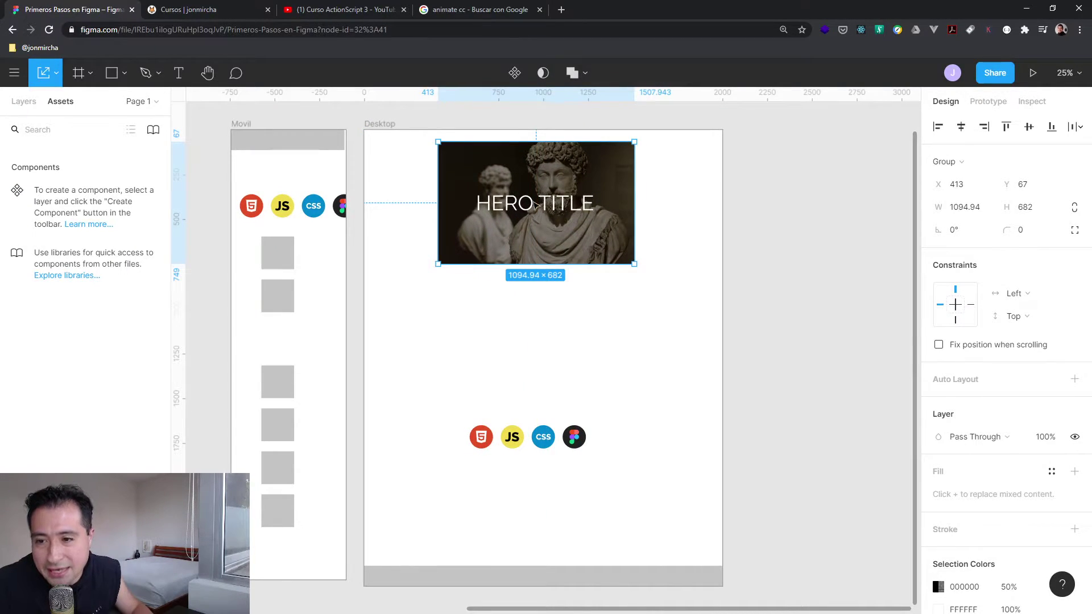
- Change the hero group's title to "HERO IMAGE" and set its text box to auto width
{"action": "double_click", "coordinate": [543, 213]}
{"action": "double_click", "coordinate": [544, 205]}
{"action": "left_click", "coordinate": [545, 204]}
{"action": "key", "text": "Delete"}
{"action": "key", "text": "Delete"}
{"action": "key", "text": "Delete"}
{"action": "key", "text": "BackSpace"}
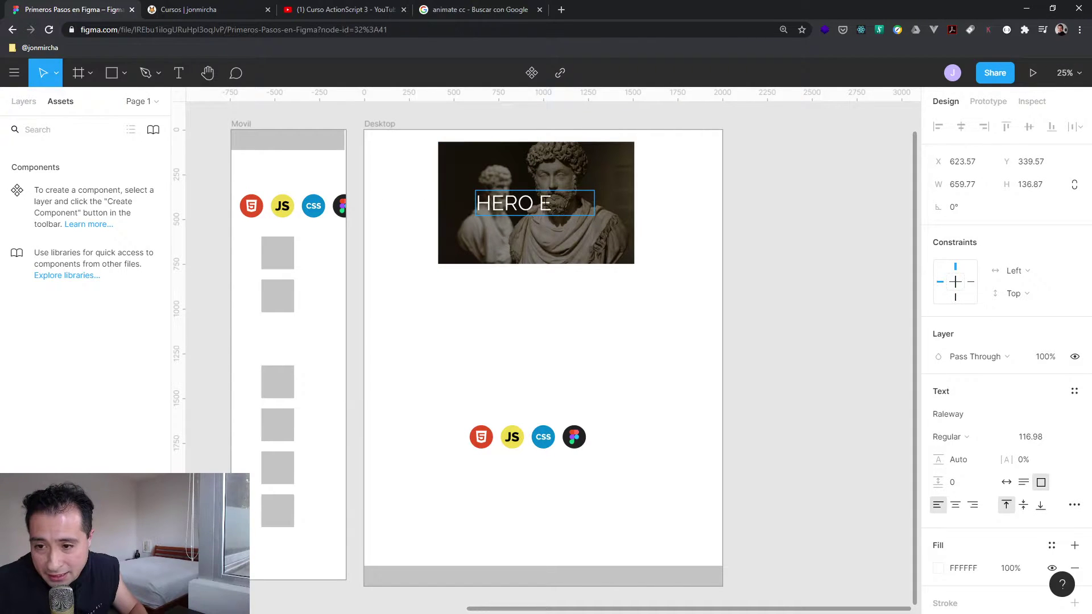
{"action": "type", "text": "IMAGE"}
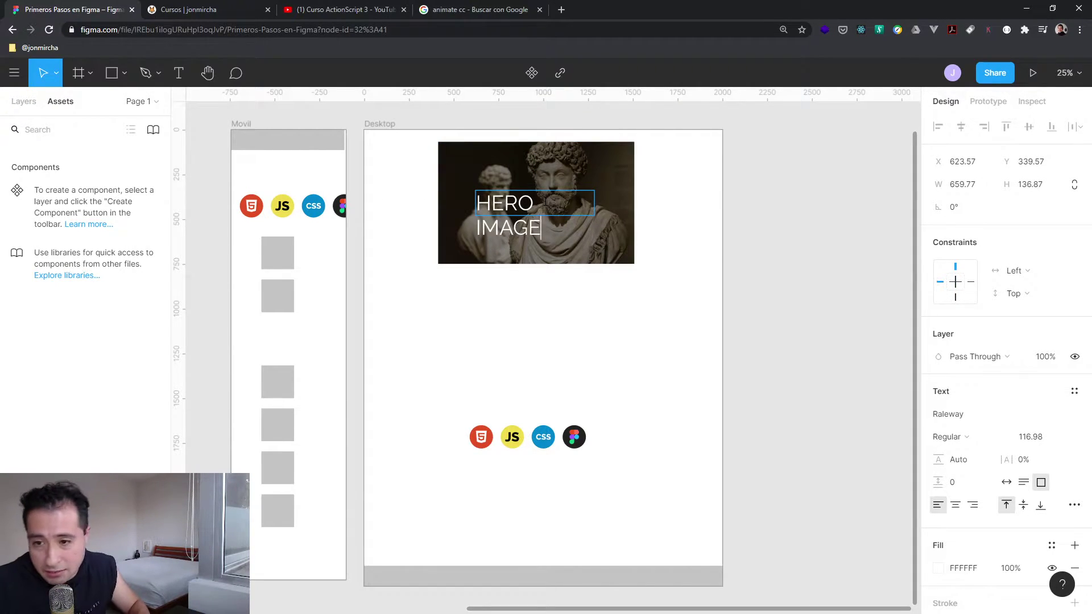
{"action": "left_click", "coordinate": [1007, 483]}
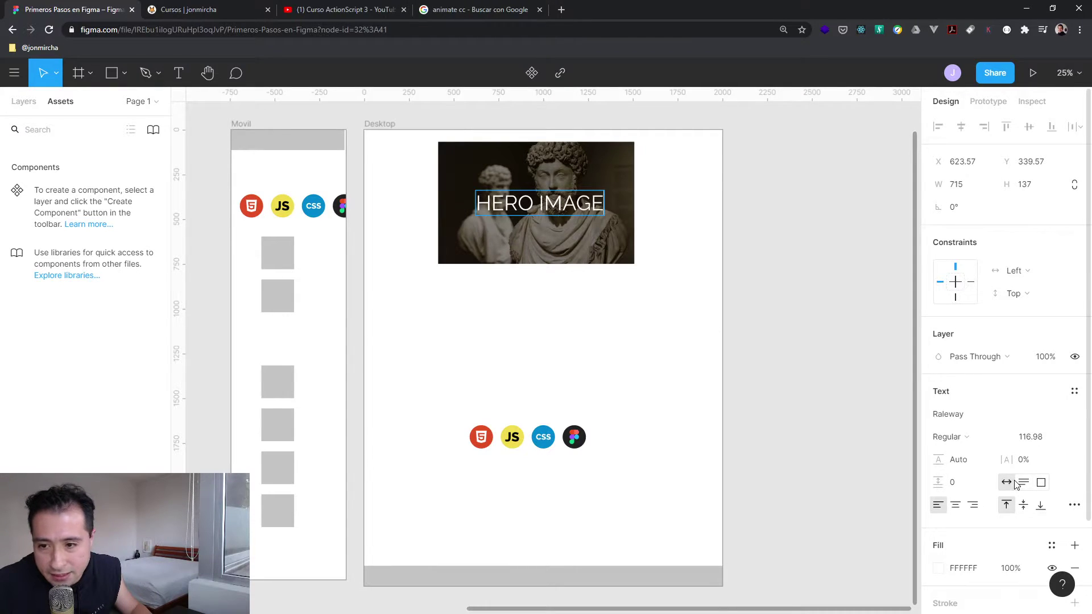
{"action": "key", "text": "Escape"}
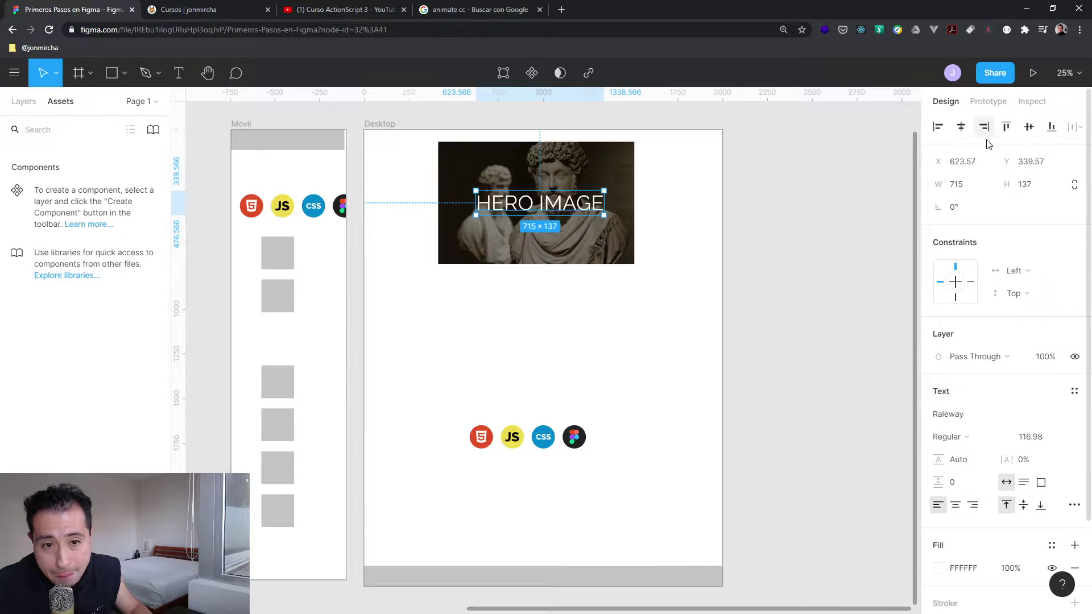
- Center the HERO IMAGE text horizontally and vertically within its group, then clear the selection
{"action": "left_click", "coordinate": [962, 126]}
{"action": "left_click", "coordinate": [1030, 128]}
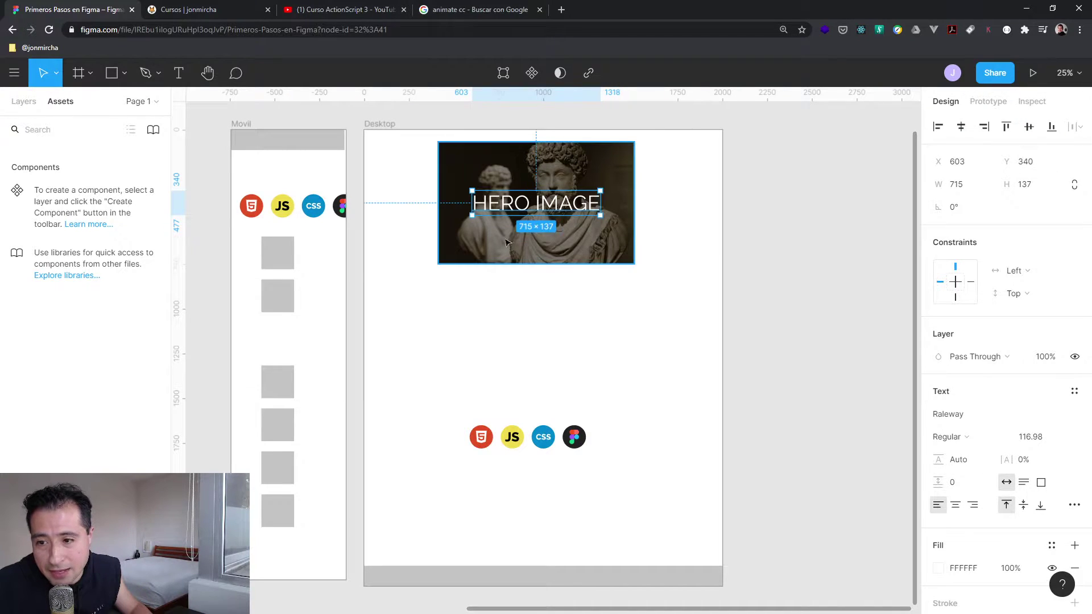
{"action": "left_click", "coordinate": [777, 216]}
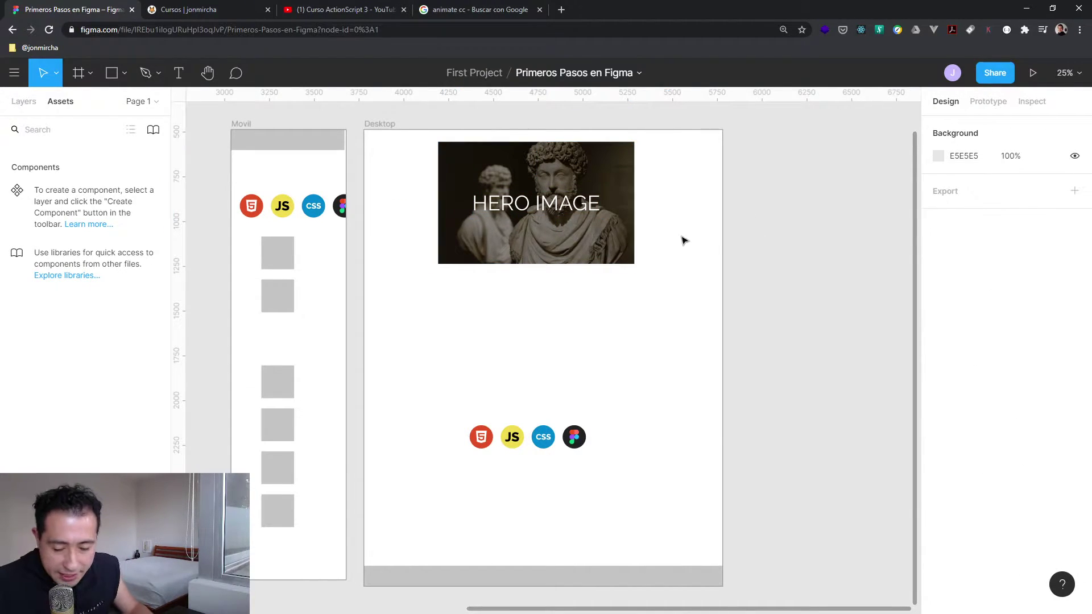
- Examine the layer structure of the HeroImage group in the Desktop frame, including its text and image layers
{"action": "left_click", "coordinate": [23, 101]}
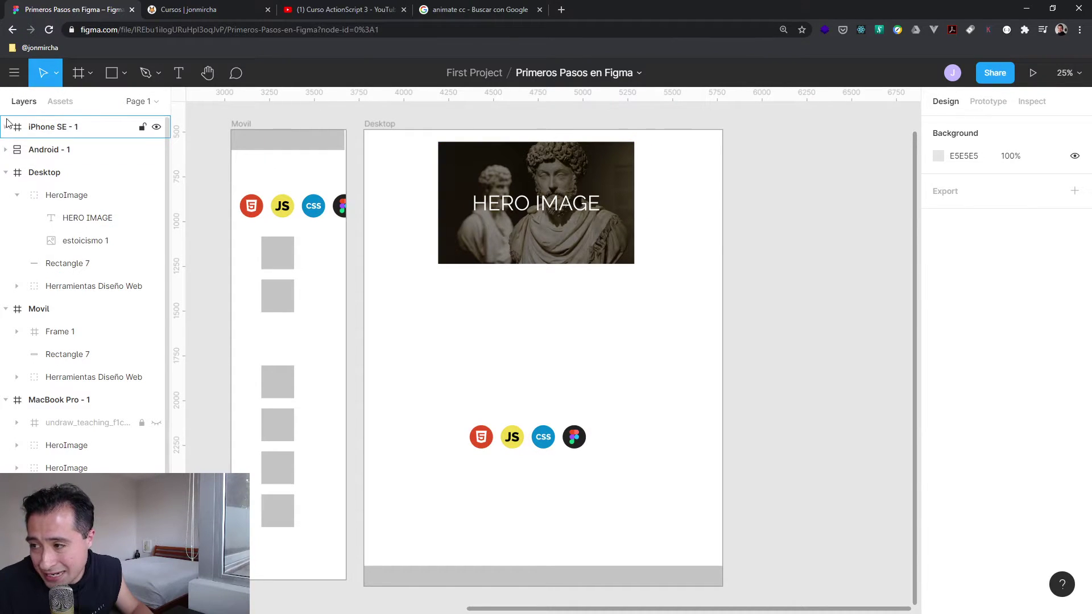
{"action": "left_click", "coordinate": [535, 257]}
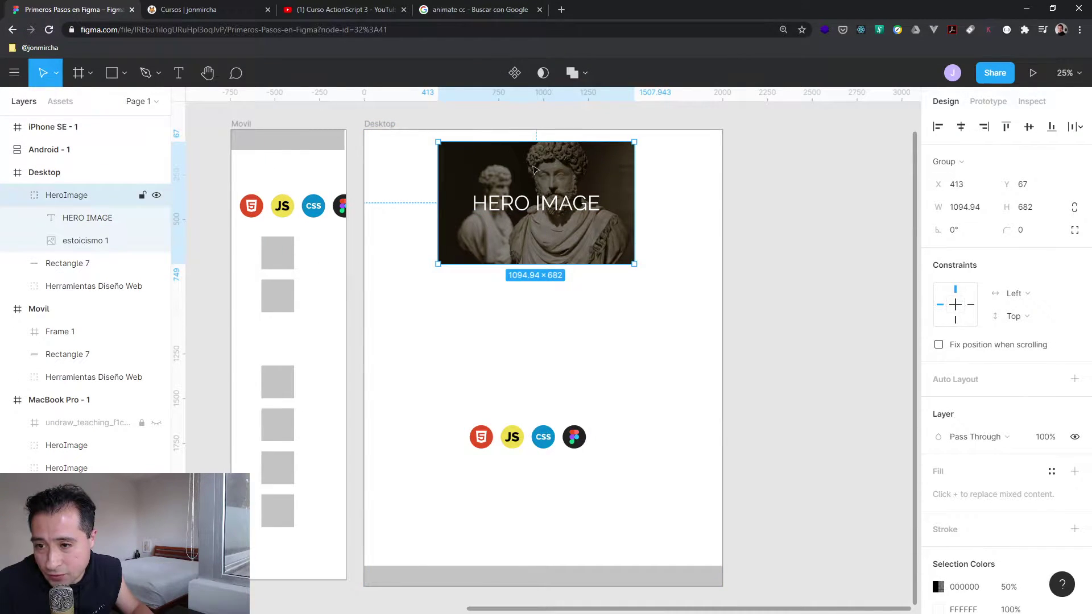
{"action": "left_click", "coordinate": [17, 195]}
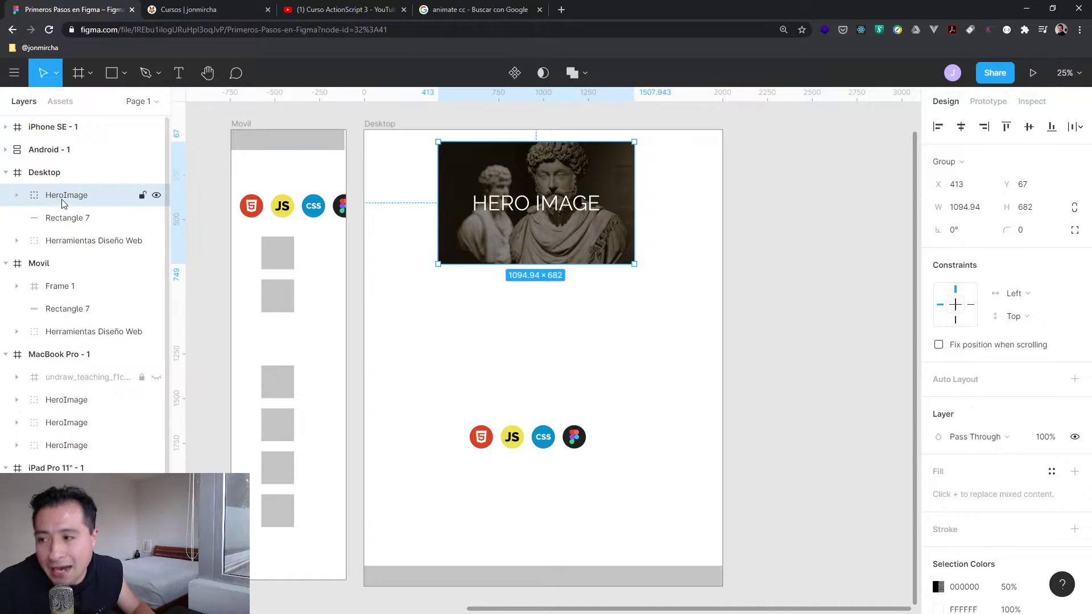
{"action": "left_click", "coordinate": [16, 196]}
{"action": "left_click", "coordinate": [16, 197]}
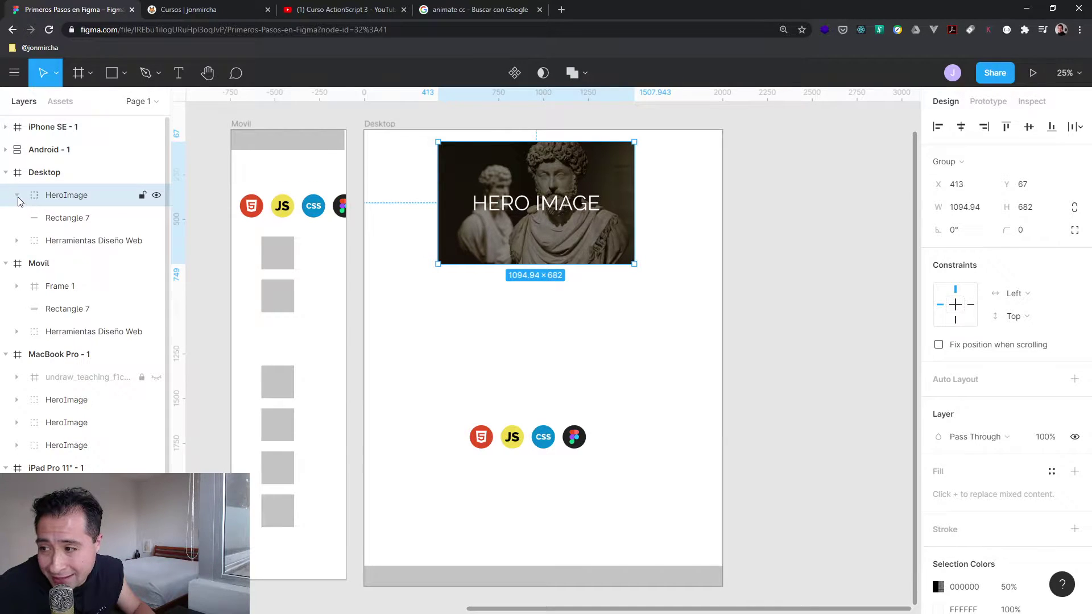
{"action": "left_click", "coordinate": [17, 196]}
{"action": "left_click", "coordinate": [87, 225]}
{"action": "left_click", "coordinate": [89, 244]}
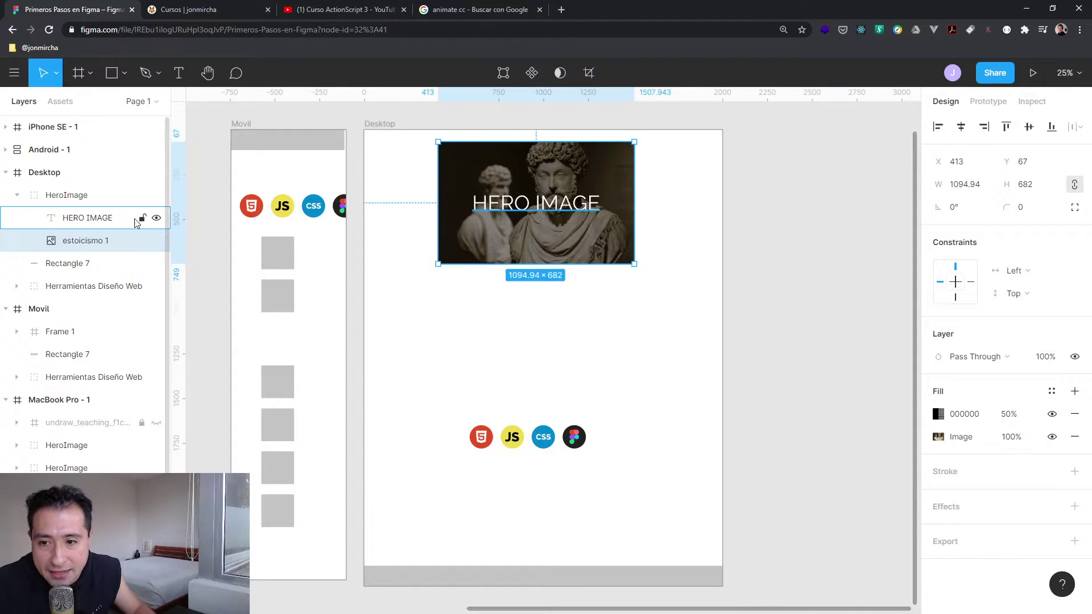
- Try moving only the estoicismo 1 image inside the hero group, undo the move, and collapse the group's layers
{"action": "mouse_move", "coordinate": [577, 181]}
{"action": "left_mouse_down"}
{"action": "mouse_move", "coordinate": [592, 215]}
{"action": "mouse_move", "coordinate": [560, 194]}
{"action": "left_mouse_up"}
{"action": "key", "text": "ctrl+z"}
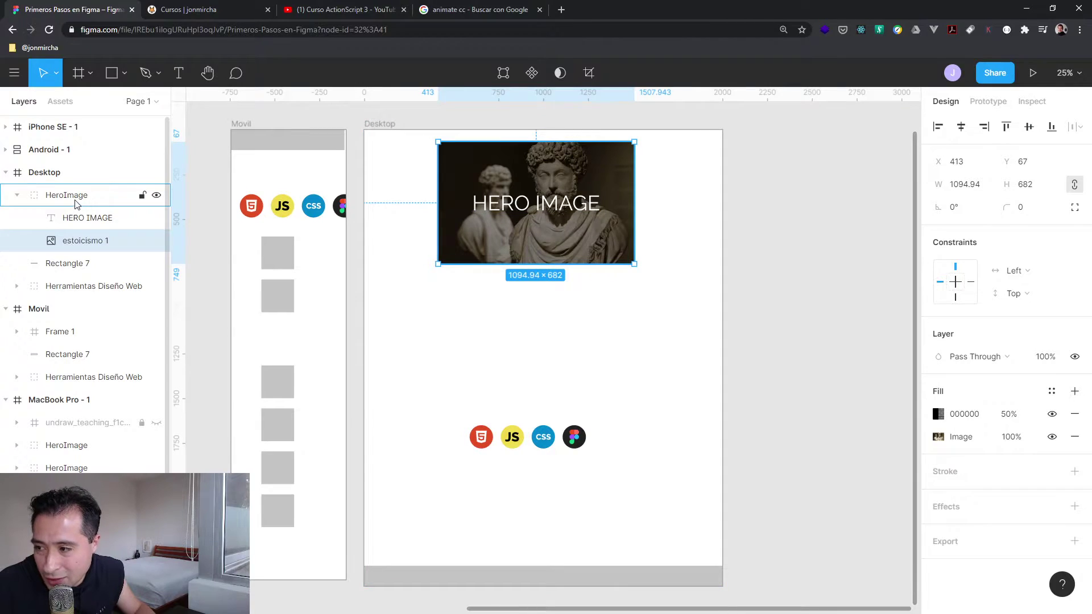
{"action": "left_click", "coordinate": [52, 196]}
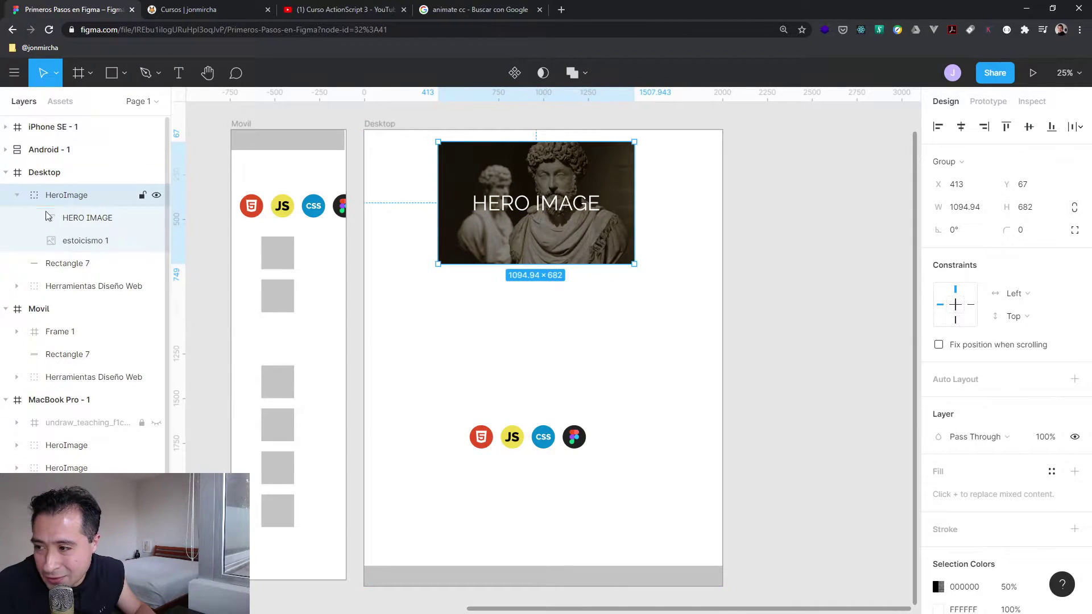
{"action": "left_click", "coordinate": [17, 195]}
- Move the HeroImage group to about X 78, Y 55 in the Desktop frame and convert it into a component
{"action": "left_click", "coordinate": [458, 324]}
{"action": "left_click_drag", "start_coordinate": [547, 216], "coordinate": [489, 234]}
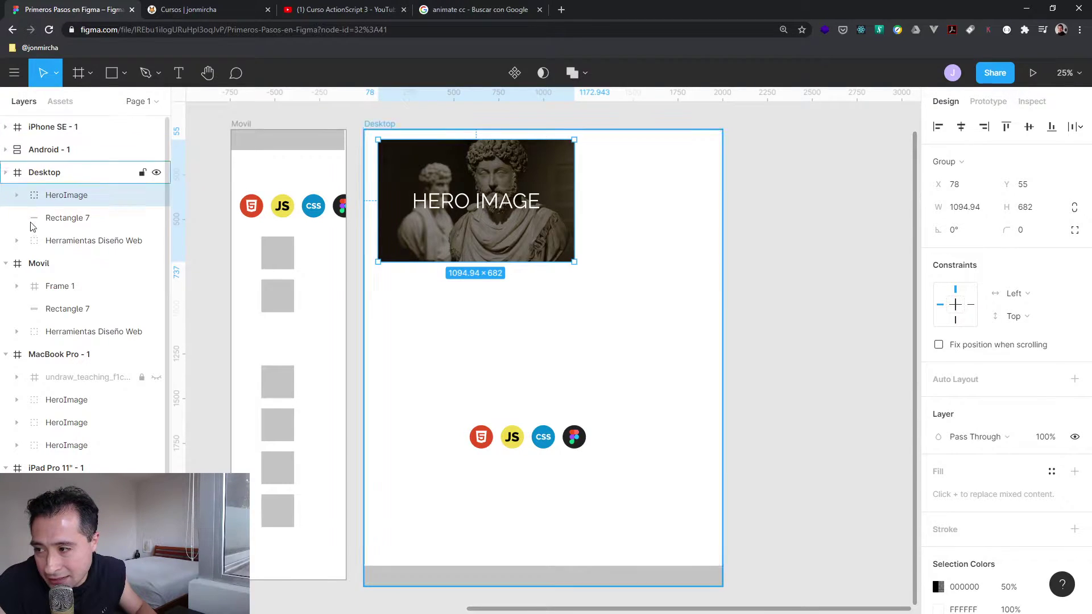
{"action": "left_click", "coordinate": [514, 73]}
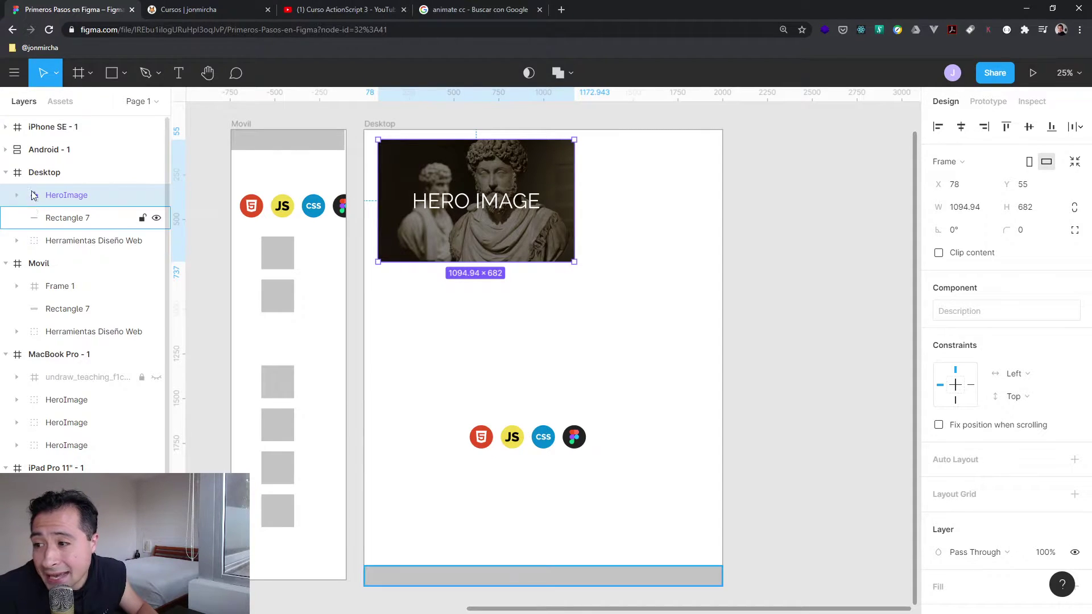
- Reposition the HeroImage component near the Desktop frame's upper-left corner, at about X 51, Y 75
{"action": "left_click_drag", "start_coordinate": [476, 227], "coordinate": [554, 237]}
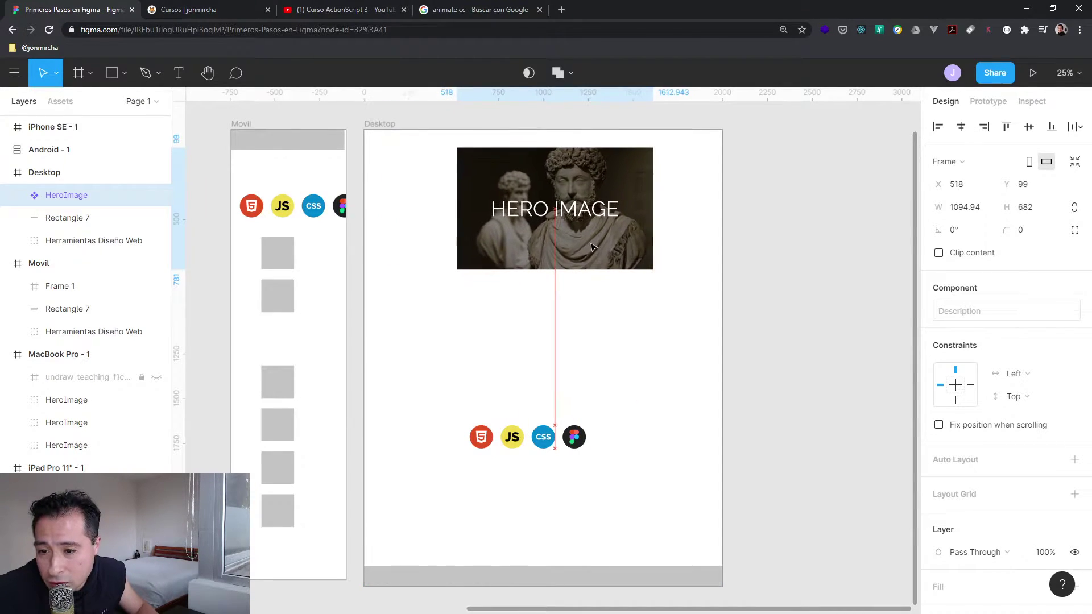
{"action": "left_click", "coordinate": [300, 208]}
{"action": "left_click", "coordinate": [258, 290]}
{"action": "left_click", "coordinate": [275, 288]}
{"action": "left_click", "coordinate": [291, 145]}
{"action": "left_click", "coordinate": [588, 178]}
{"action": "left_click_drag", "start_coordinate": [611, 179], "coordinate": [539, 177]}
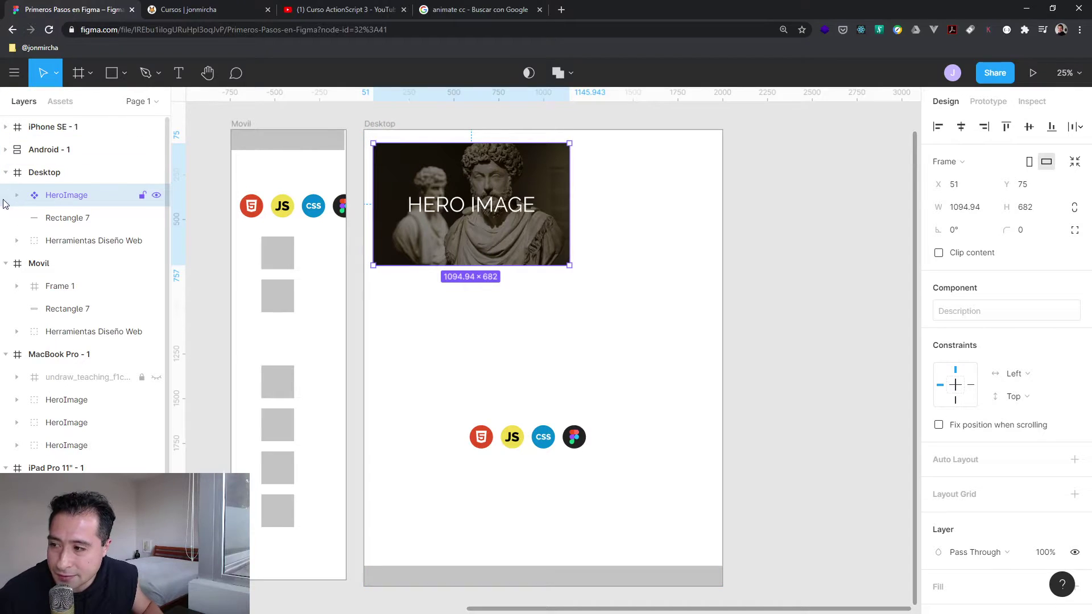
- Collapse the Desktop, Movil, MacBook Pro - 1 and iPad Pro 11" - 1 frames in the layer list and show the page list
{"action": "left_click", "coordinate": [5, 172]}
{"action": "left_click", "coordinate": [5, 196]}
{"action": "left_click", "coordinate": [5, 218]}
{"action": "left_click", "coordinate": [4, 240]}
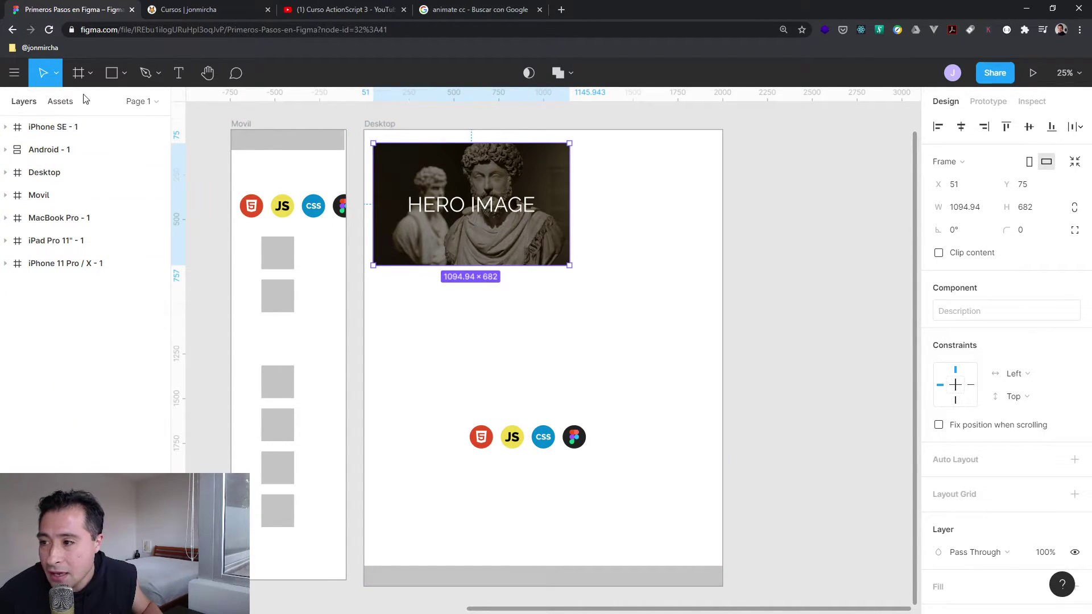
{"action": "left_click", "coordinate": [161, 107]}
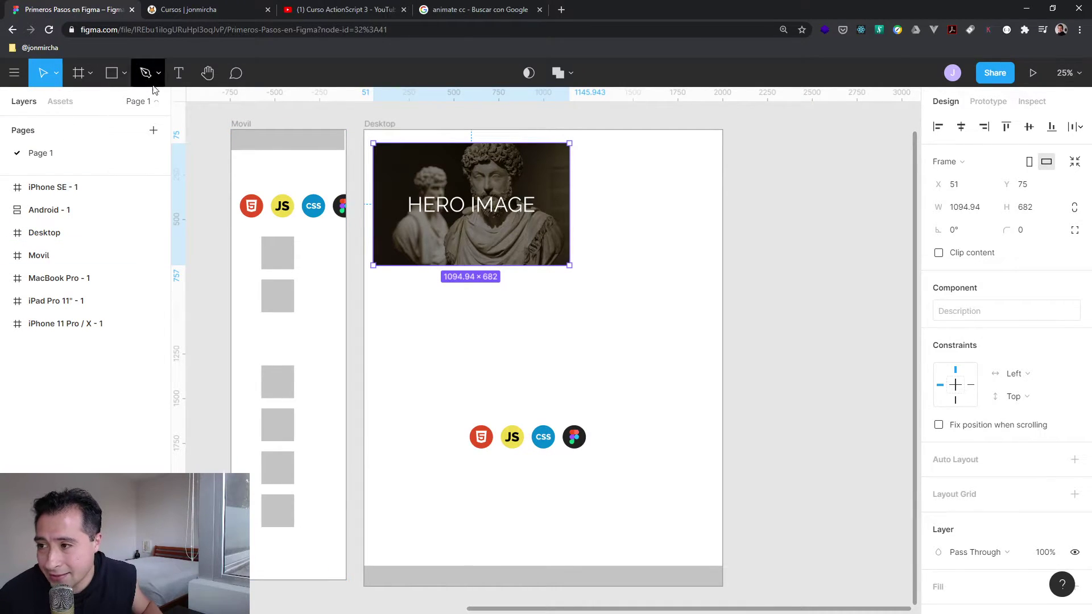
- Examine the file's local components in the assets, including the HeroImage component grouped under Desktop
{"action": "left_click", "coordinate": [59, 104]}
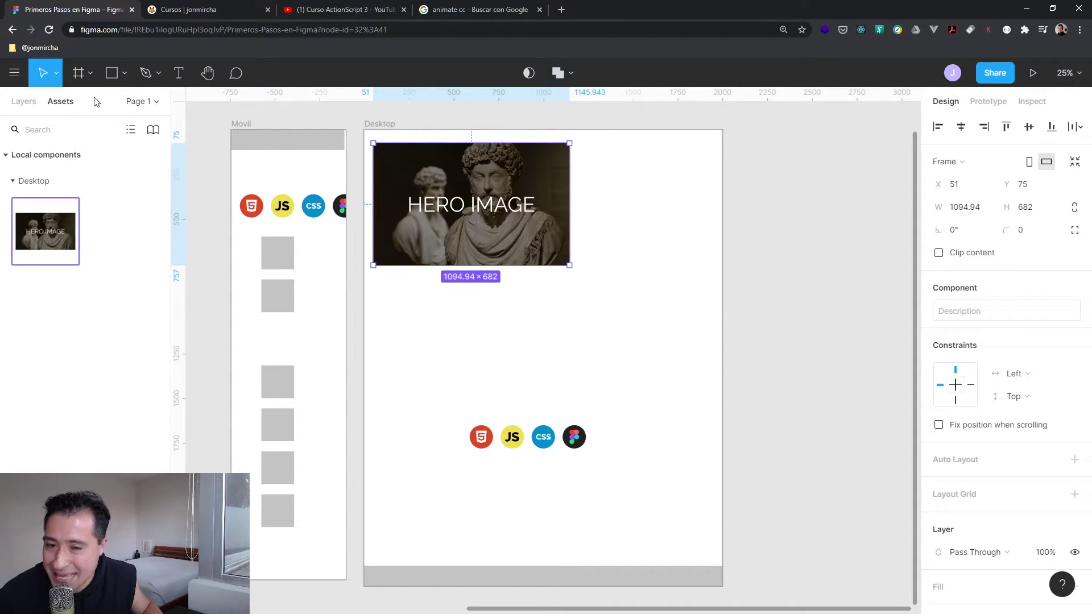
{"action": "left_click", "coordinate": [12, 181]}
{"action": "key", "text": "Escape"}
{"action": "left_click", "coordinate": [6, 155]}
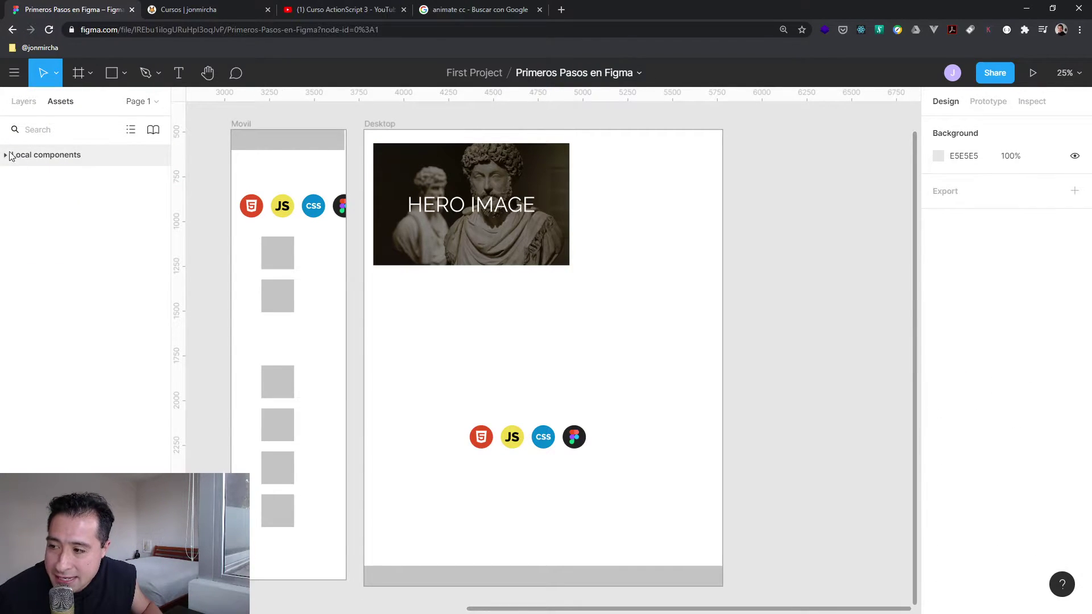
{"action": "left_click", "coordinate": [8, 159]}
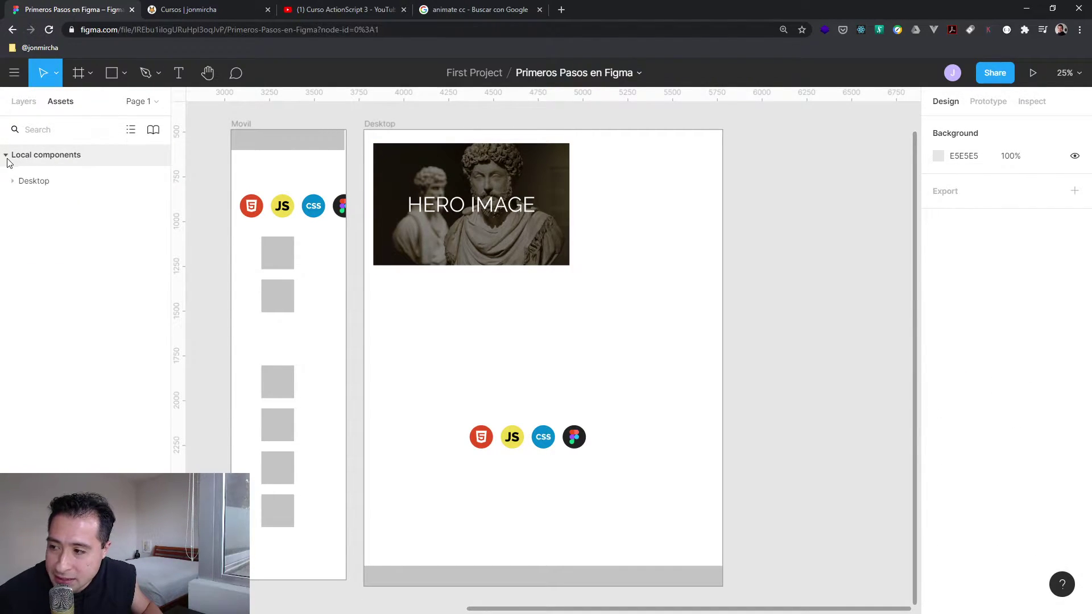
{"action": "left_click", "coordinate": [37, 183]}
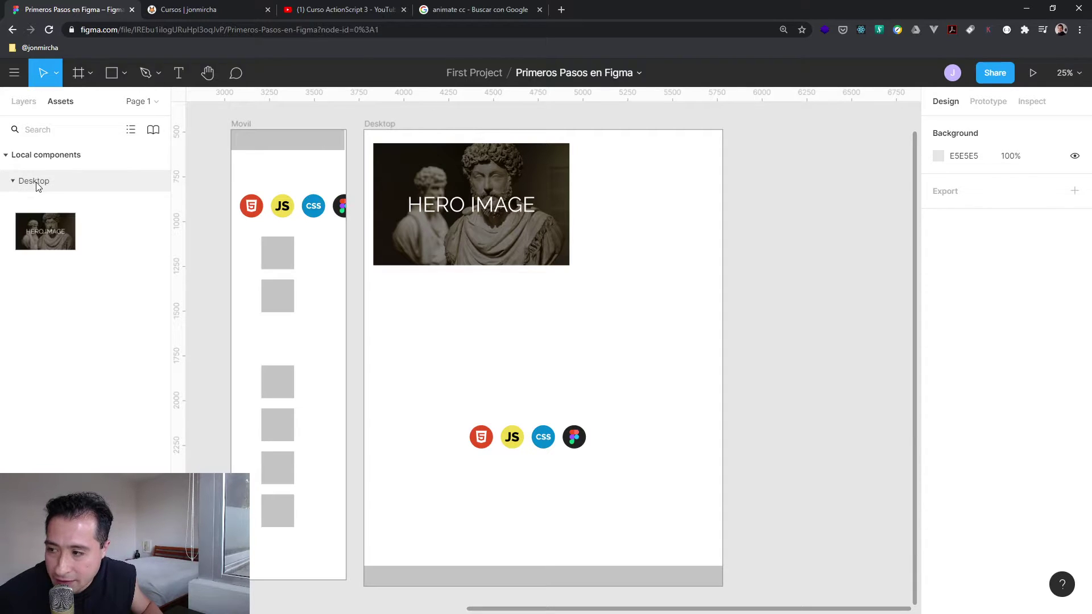
- Move the HeroImage component into the Movil frame to check its asset grouping, and return it to Desktop at about X 42, Y 112
{"action": "left_click", "coordinate": [382, 129]}
{"action": "left_click_drag", "start_coordinate": [475, 239], "coordinate": [226, 322]}
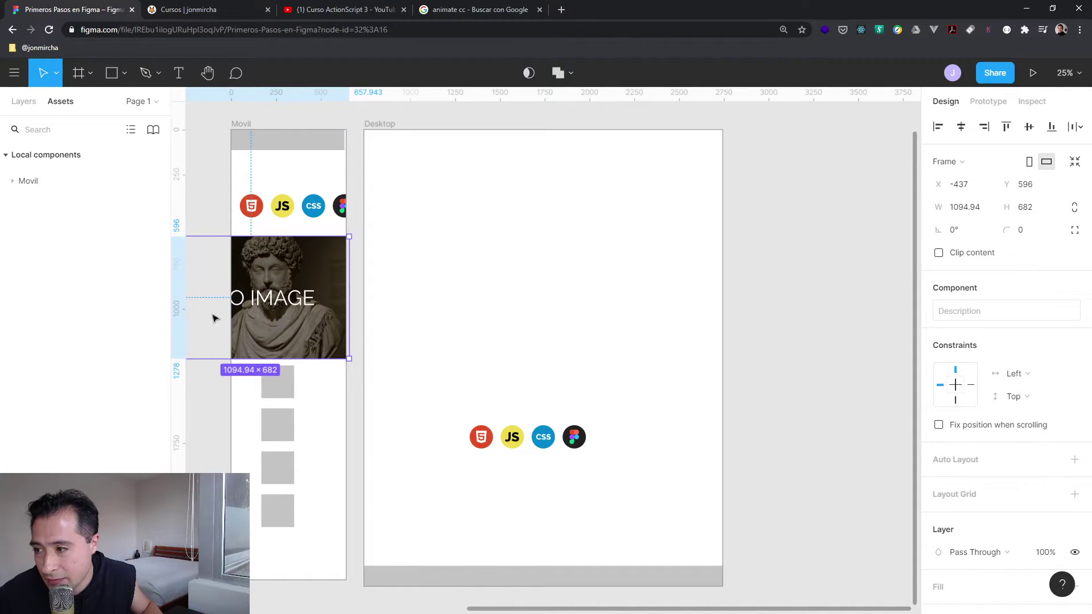
{"action": "left_click", "coordinate": [12, 187]}
{"action": "left_click", "coordinate": [12, 188]}
{"action": "left_click", "coordinate": [11, 188]}
{"action": "left_click_drag", "start_coordinate": [310, 342], "coordinate": [512, 263]}
{"action": "left_click", "coordinate": [8, 183]}
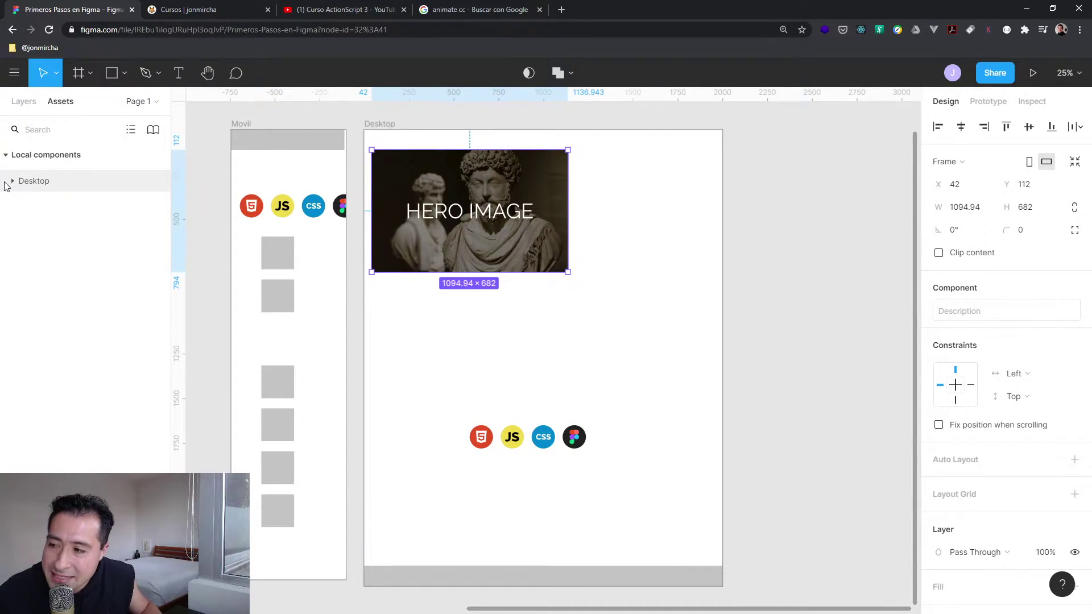
- Add two instances of the HeroImage component to the Desktop frame, one below the original and one beside it
{"action": "left_click", "coordinate": [8, 182]}
{"action": "left_click_drag", "start_coordinate": [38, 246], "coordinate": [444, 389]}
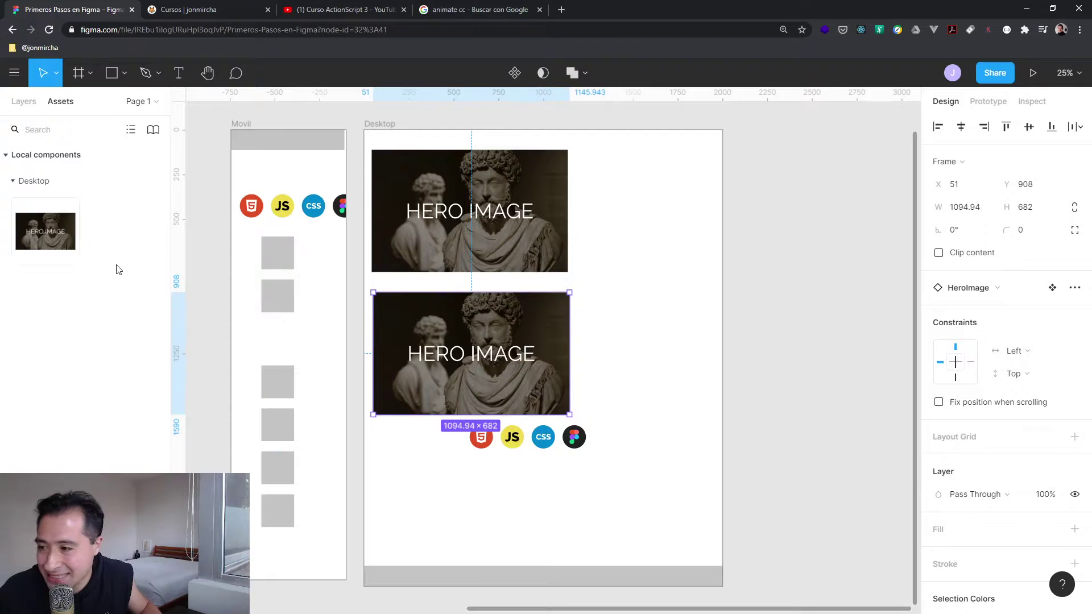
{"action": "left_click_drag", "start_coordinate": [49, 240], "coordinate": [634, 339]}
- Delete the group of HTML5, JS, CSS and Figma icons from the Desktop frame
{"action": "left_click", "coordinate": [519, 438]}
{"action": "left_click_drag", "start_coordinate": [515, 441], "coordinate": [478, 496]}
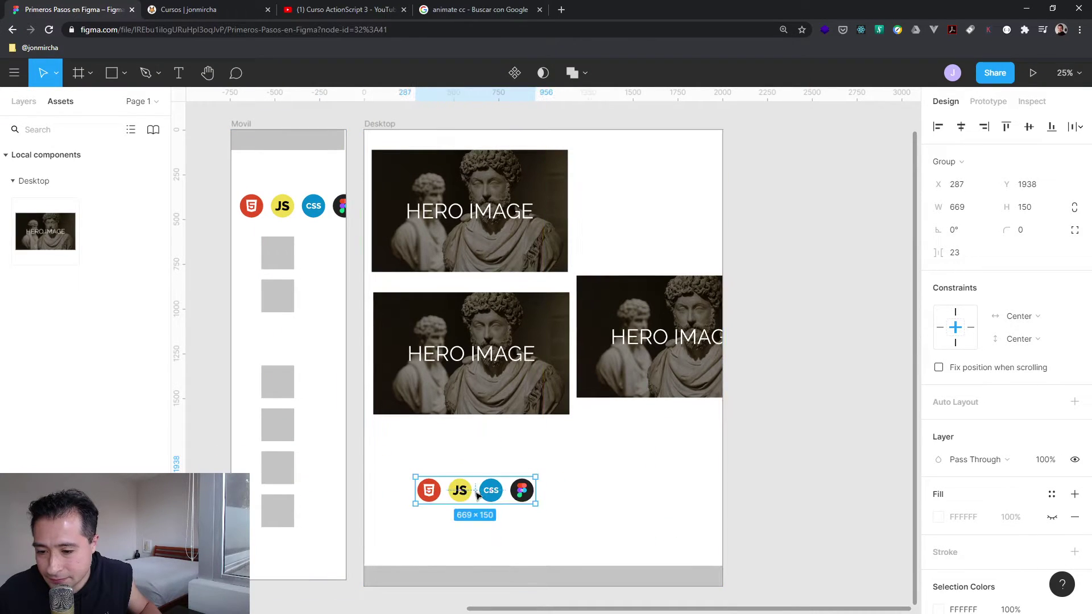
{"action": "key", "text": "Delete"}
- Stack the HeroImage component and its two instances vertically at about X 43, Y 48; X 43, Y 833; and X 44, Y 1634
{"action": "left_click_drag", "start_coordinate": [626, 392], "coordinate": [423, 546]}
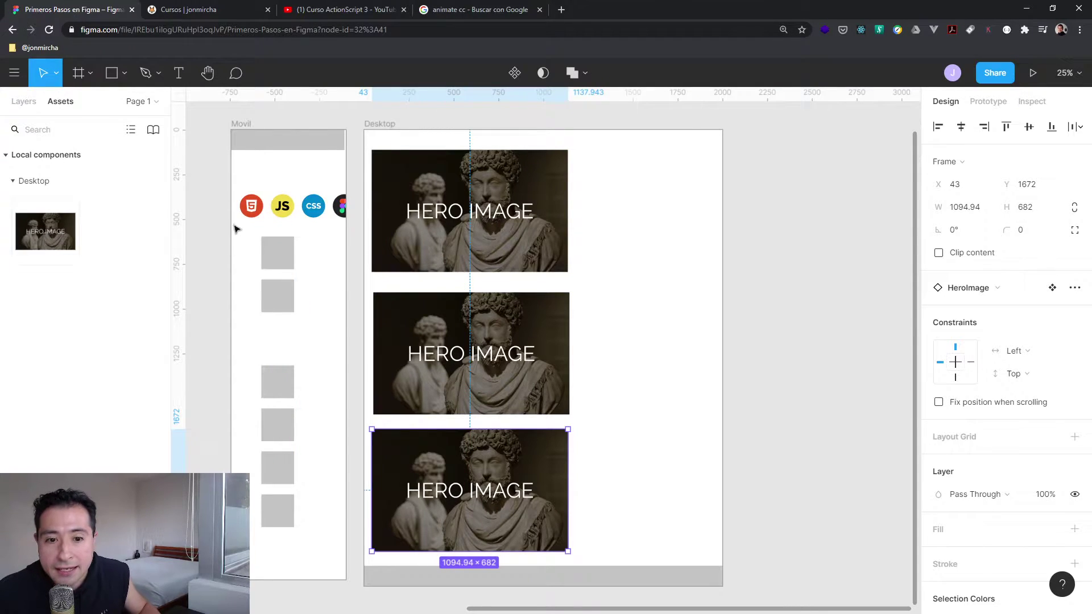
{"action": "left_click", "coordinate": [520, 197]}
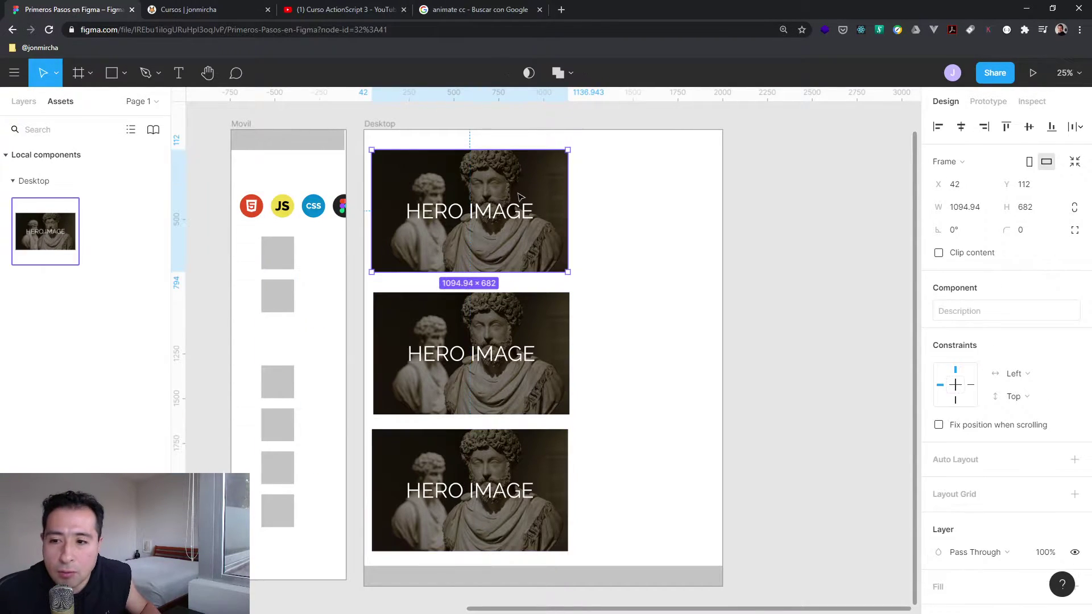
{"action": "left_click_drag", "start_coordinate": [493, 196], "coordinate": [493, 184]}
{"action": "left_click_drag", "start_coordinate": [514, 327], "coordinate": [513, 314]}
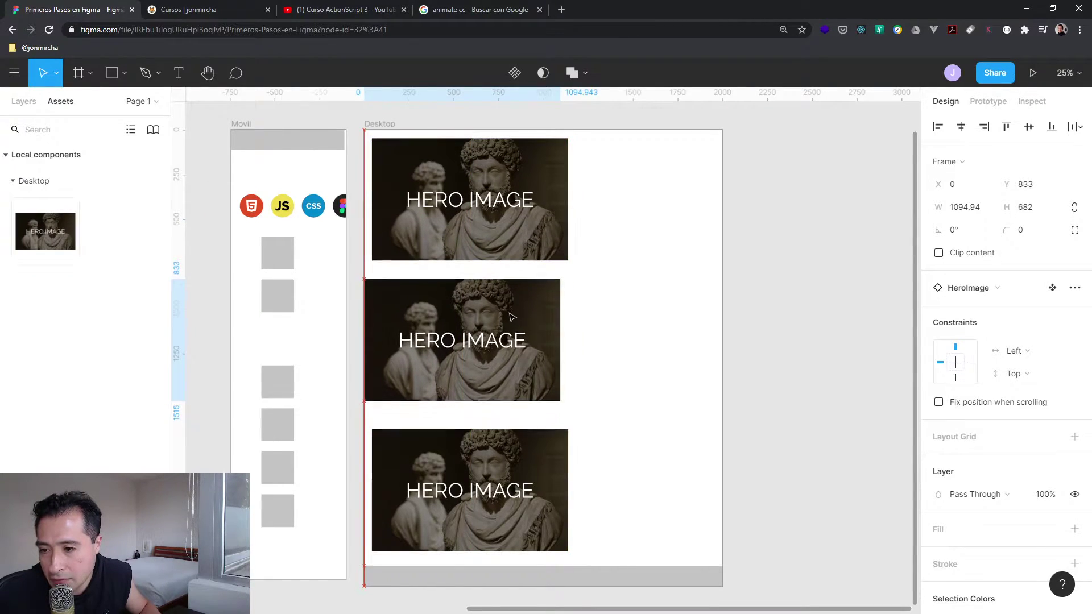
{"action": "left_click_drag", "start_coordinate": [519, 470], "coordinate": [521, 452]}
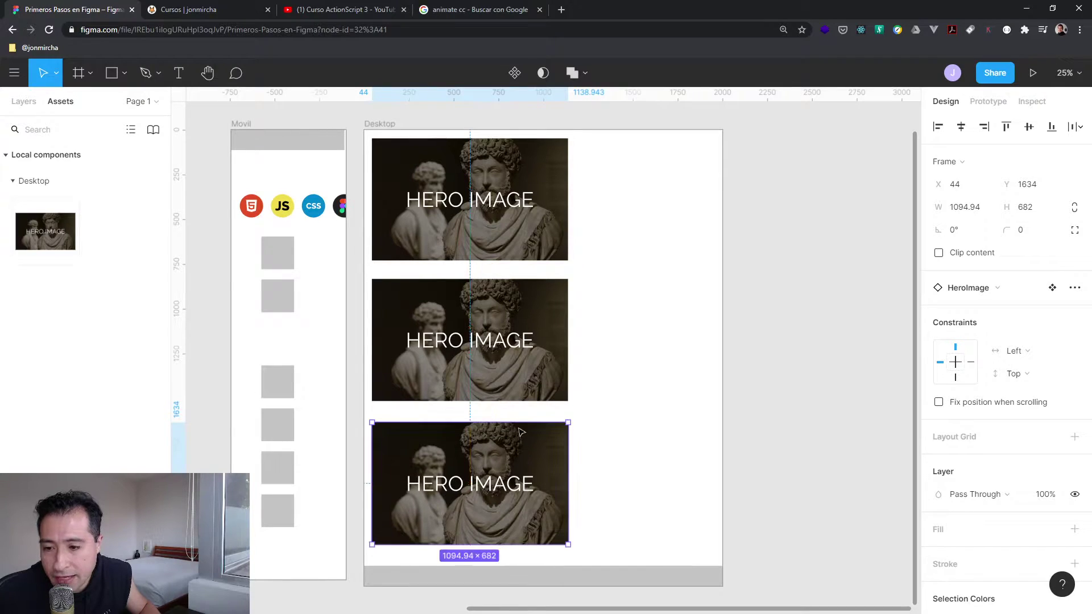
- Inspect the HeroImage component and its two instances on the canvas, with the local components list collapsed
{"action": "left_click", "coordinate": [521, 159]}
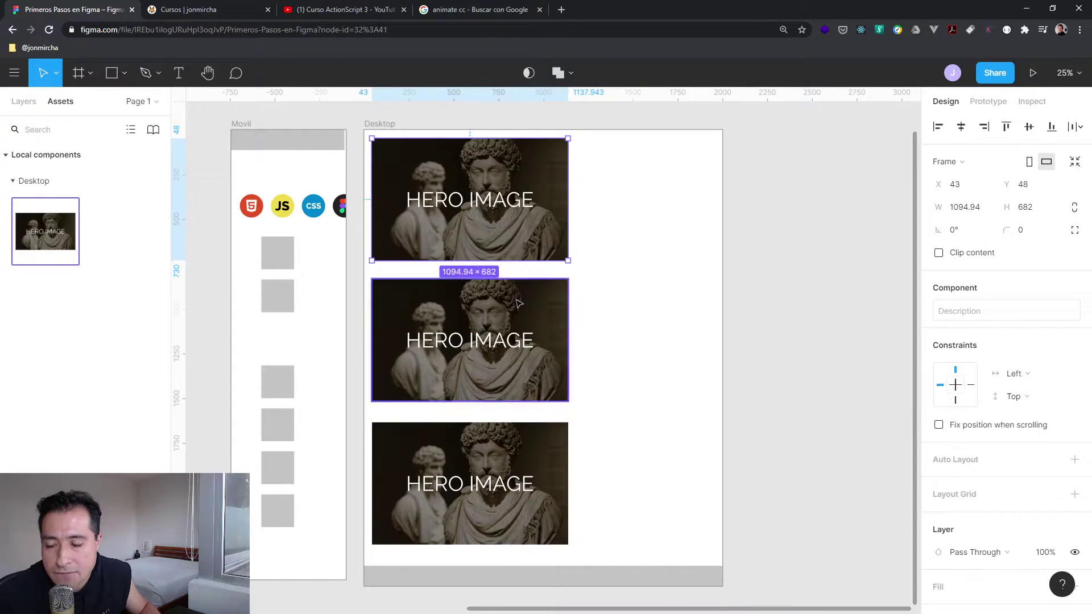
{"action": "left_click", "coordinate": [5, 159]}
{"action": "key", "text": "Escape"}
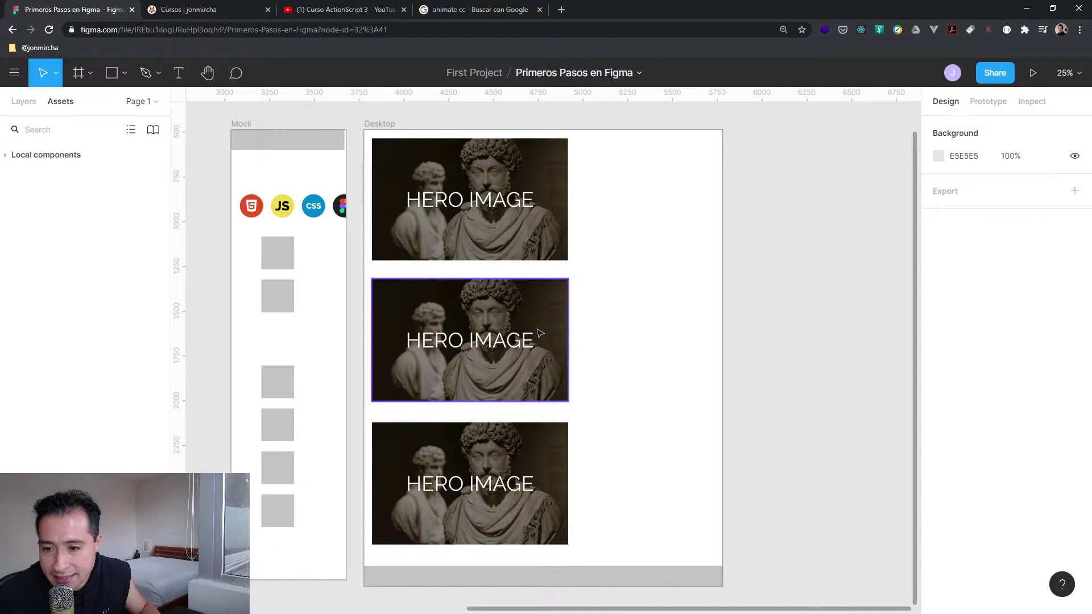
{"action": "left_click", "coordinate": [526, 437]}
{"action": "left_click", "coordinate": [530, 370]}
{"action": "left_click", "coordinate": [526, 474]}
{"action": "left_click", "coordinate": [526, 381]}
{"action": "left_click", "coordinate": [529, 456]}
{"action": "left_click", "coordinate": [522, 396]}
{"action": "left_click", "coordinate": [529, 460]}
- Compare the main HeroImage component with its two instances in the layer list, checking their icons and properties
{"action": "left_click", "coordinate": [21, 106]}
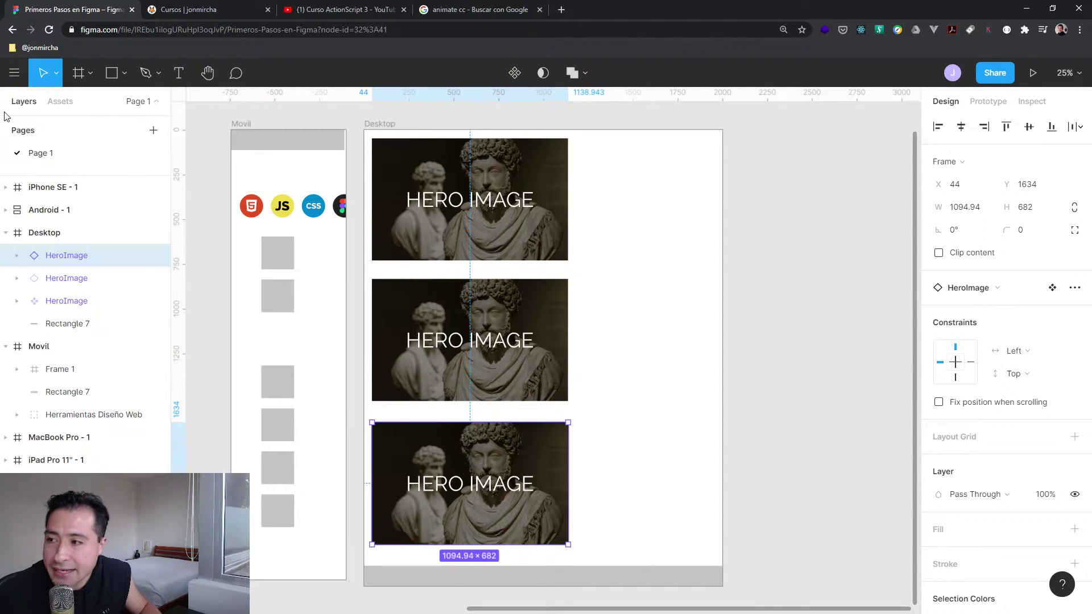
{"action": "left_click", "coordinate": [40, 309]}
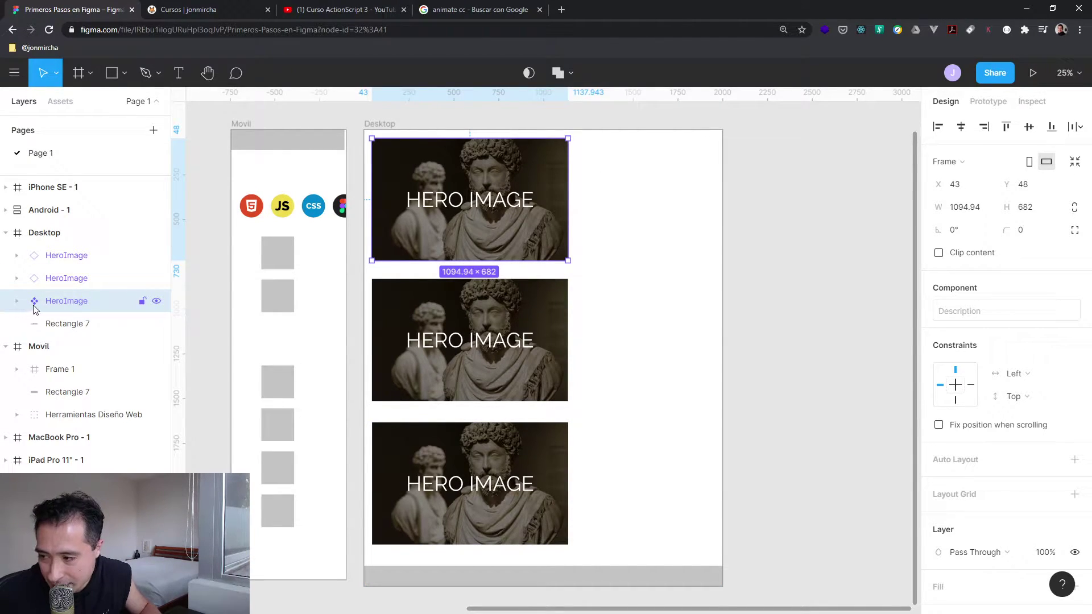
{"action": "left_click", "coordinate": [81, 283]}
{"action": "left_click", "coordinate": [66, 256]}
{"action": "left_click", "coordinate": [66, 279]}
{"action": "left_click", "coordinate": [66, 258]}
{"action": "left_click", "coordinate": [66, 281]}
{"action": "left_click", "coordinate": [66, 256]}
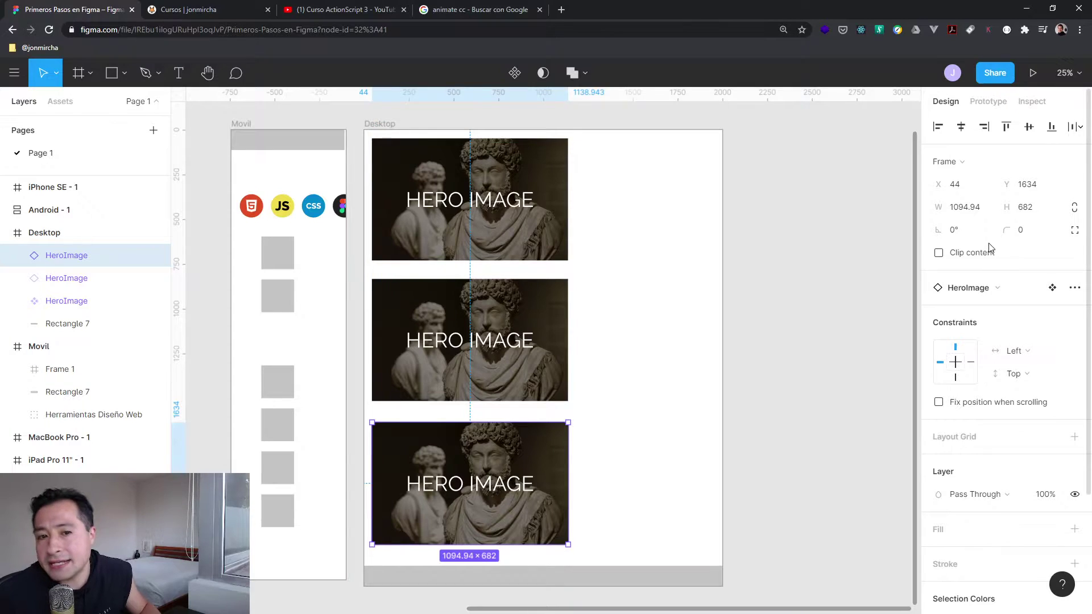
{"action": "left_click", "coordinate": [493, 356]}
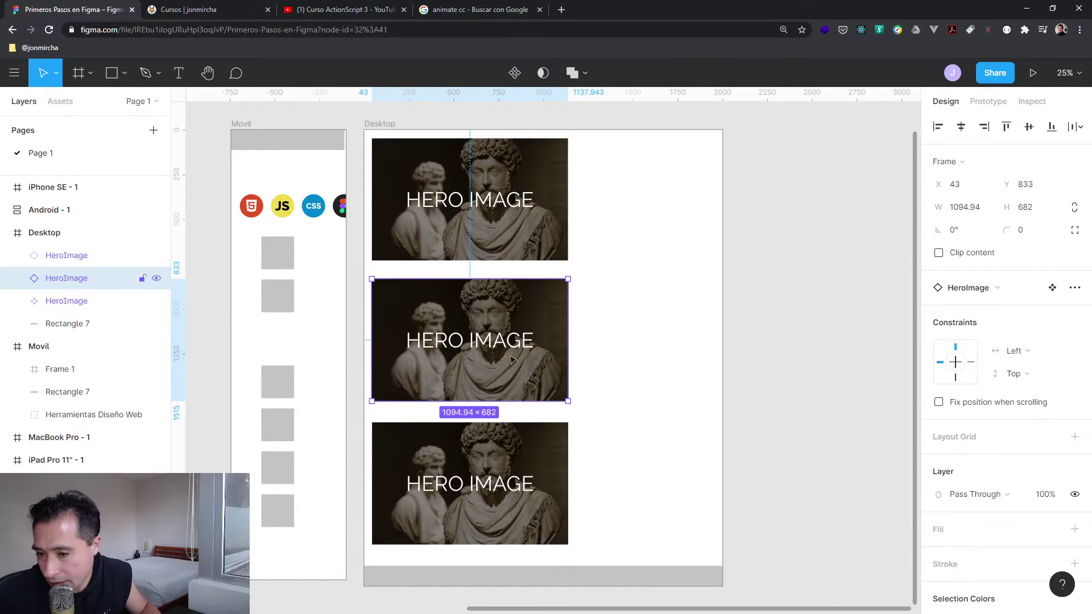
{"action": "left_click", "coordinate": [496, 187]}
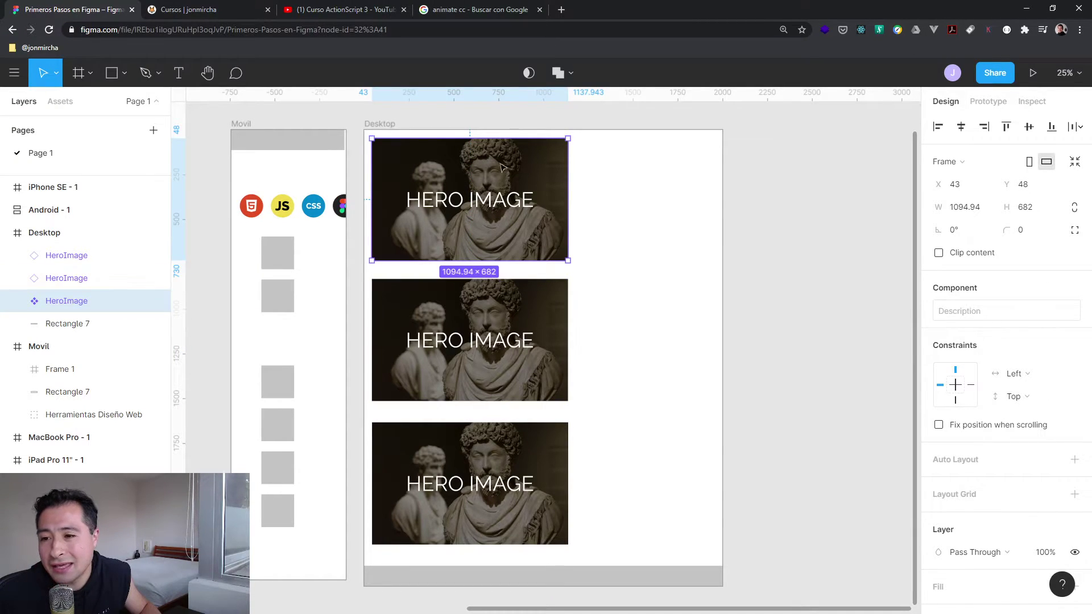
- Open the image fill of the estoicismo 1 layer in the middle HeroImage instance and start choosing a replacement image
{"action": "left_click", "coordinate": [488, 344]}
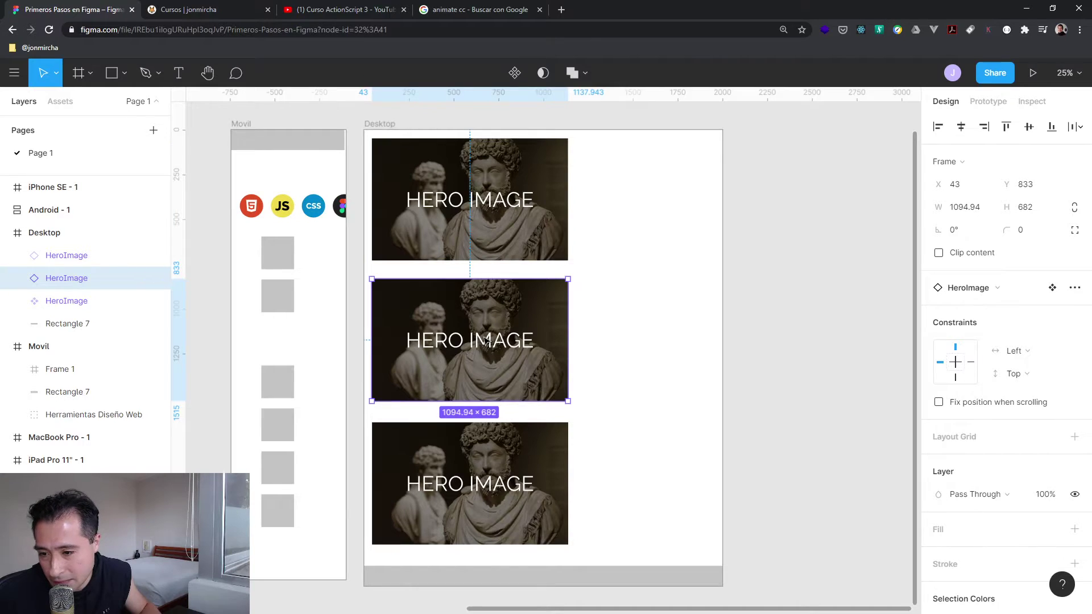
{"action": "double_click", "coordinate": [486, 341]}
{"action": "key", "text": "Escape"}
{"action": "double_click", "coordinate": [523, 307]}
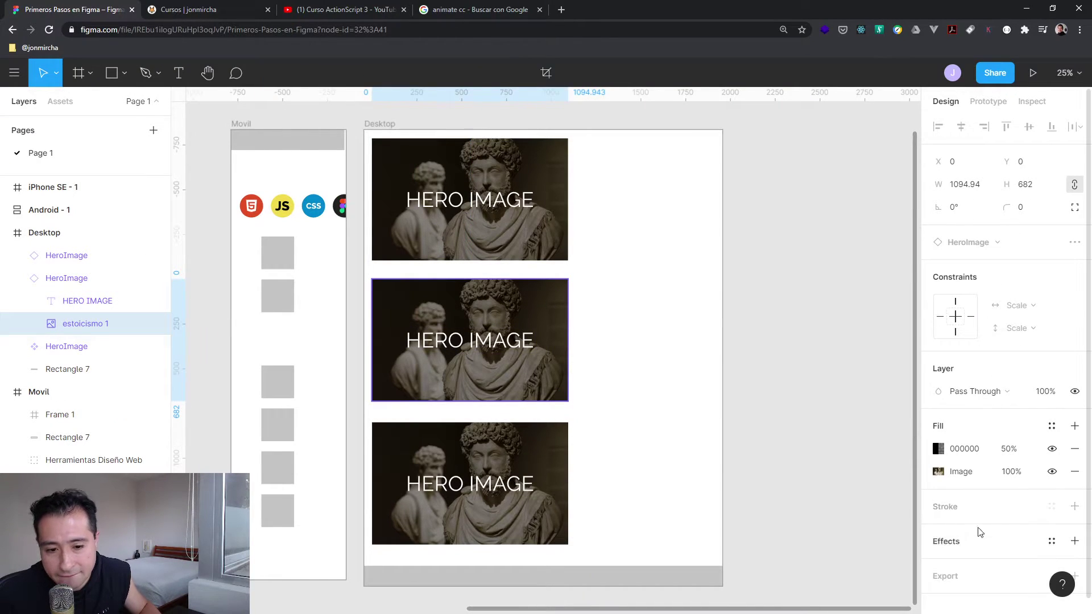
{"action": "left_click", "coordinate": [938, 473]}
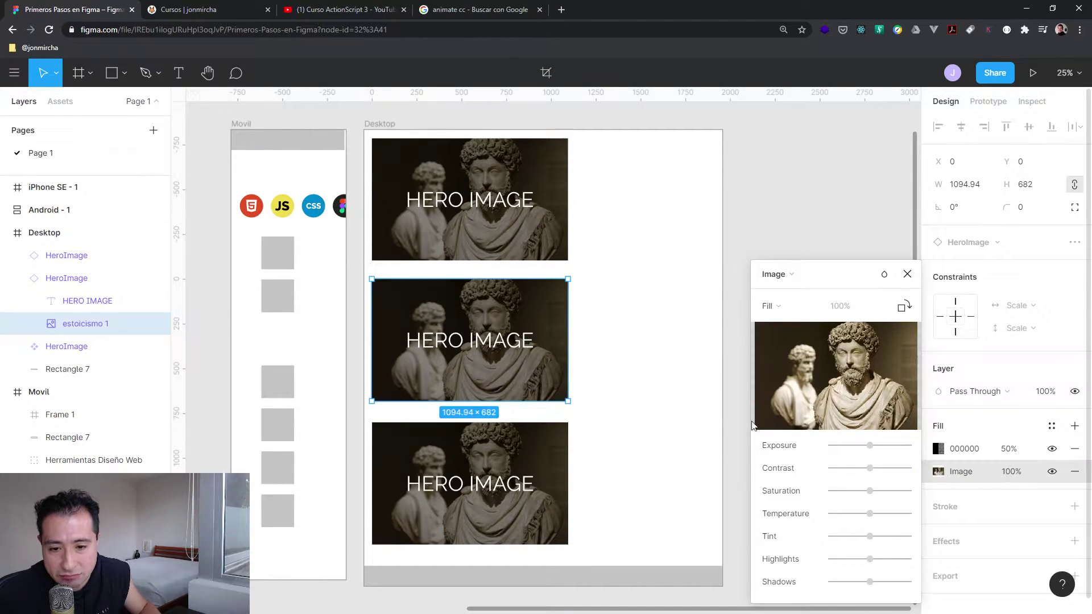
{"action": "mouse_move", "coordinate": [864, 411]}
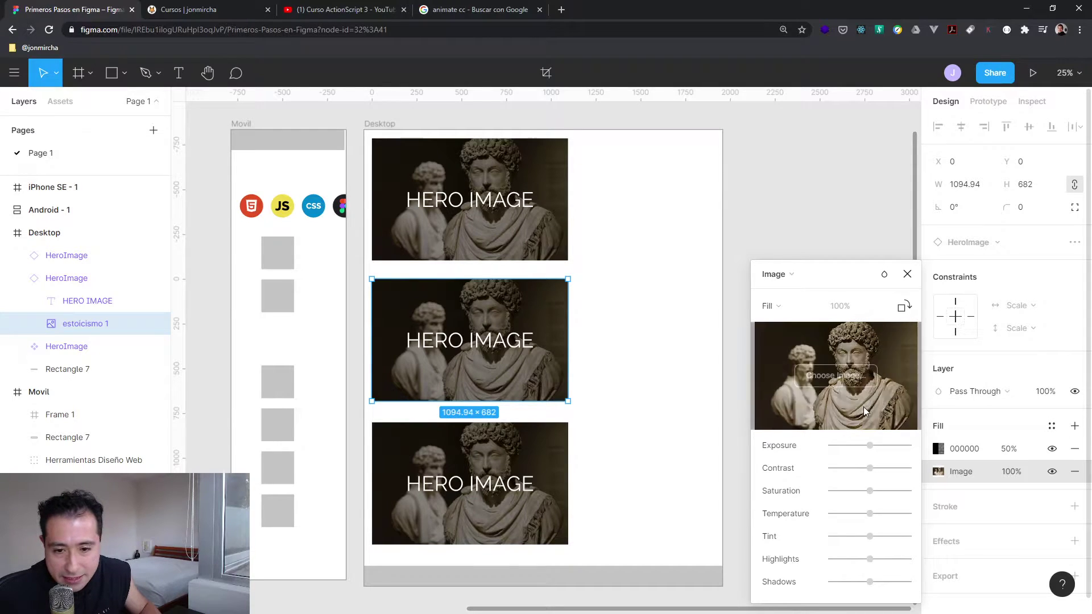
{"action": "left_click", "coordinate": [859, 370]}
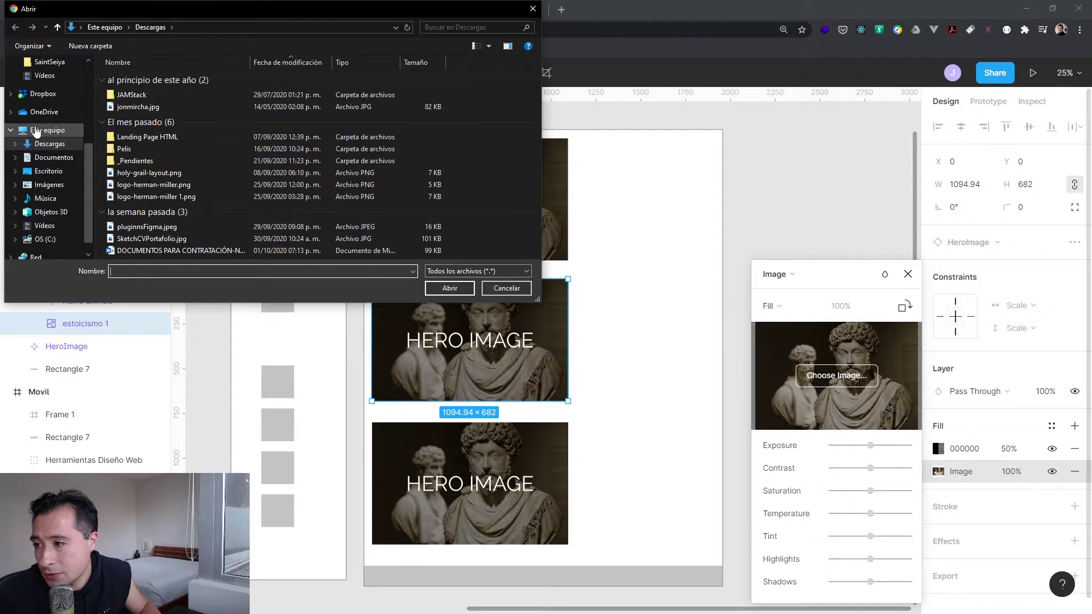
- Replace the middle instance's image with this-is-javascript.jpg from the website project's img/blog folder inside Sync/Web
{"action": "scroll", "coordinate": [37, 146], "scroll_direction": "up", "scroll_amount": 2}
{"action": "scroll", "coordinate": [37, 147], "scroll_direction": "up", "scroll_amount": 2}
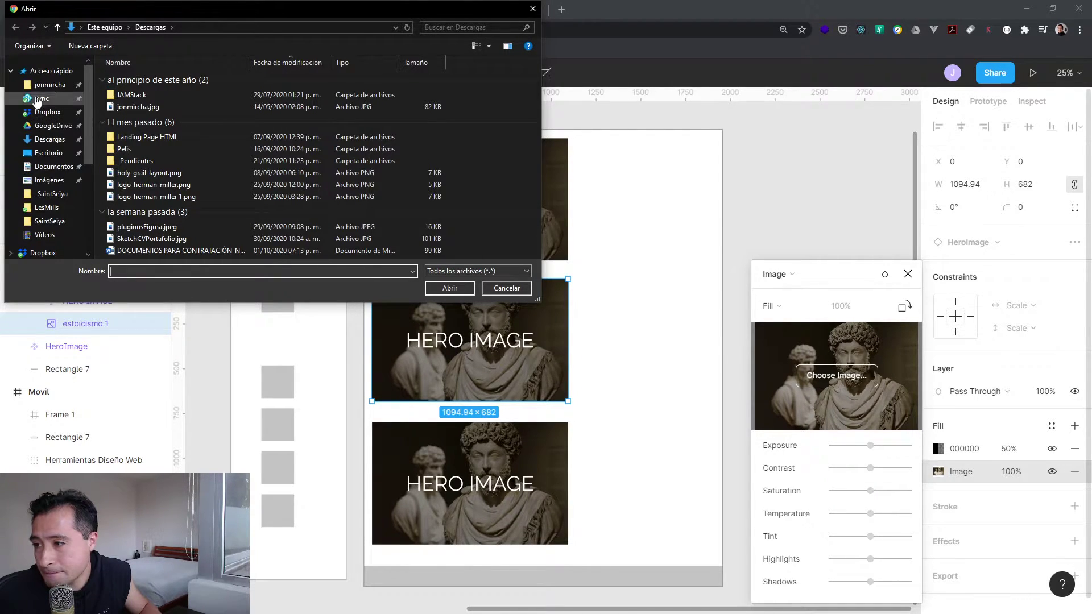
{"action": "left_click", "coordinate": [42, 97]}
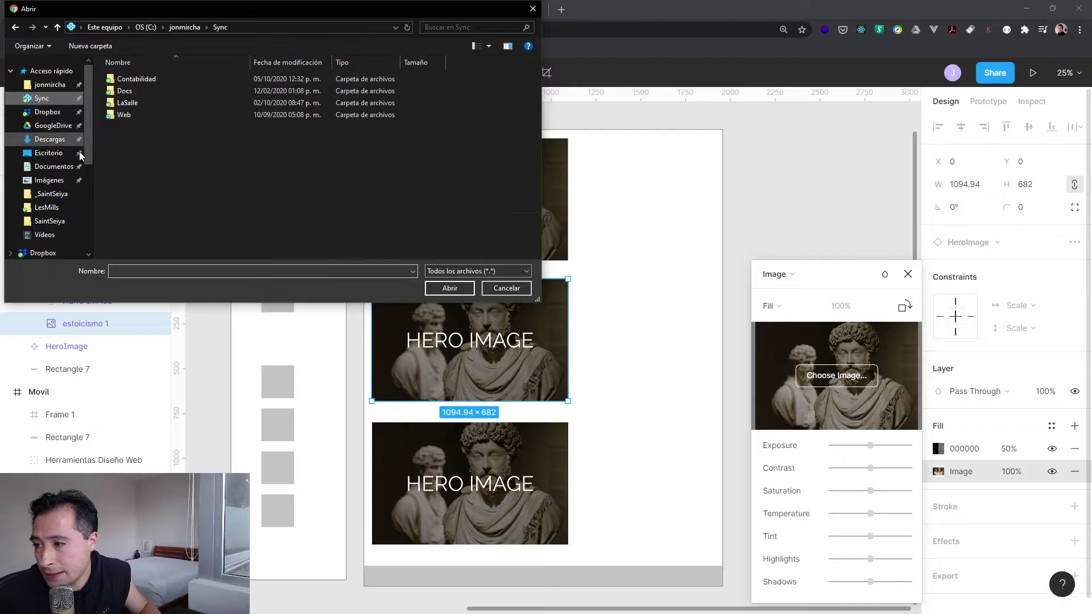
{"action": "left_click", "coordinate": [50, 86]}
{"action": "double_click", "coordinate": [121, 103]}
{"action": "double_click", "coordinate": [121, 115]}
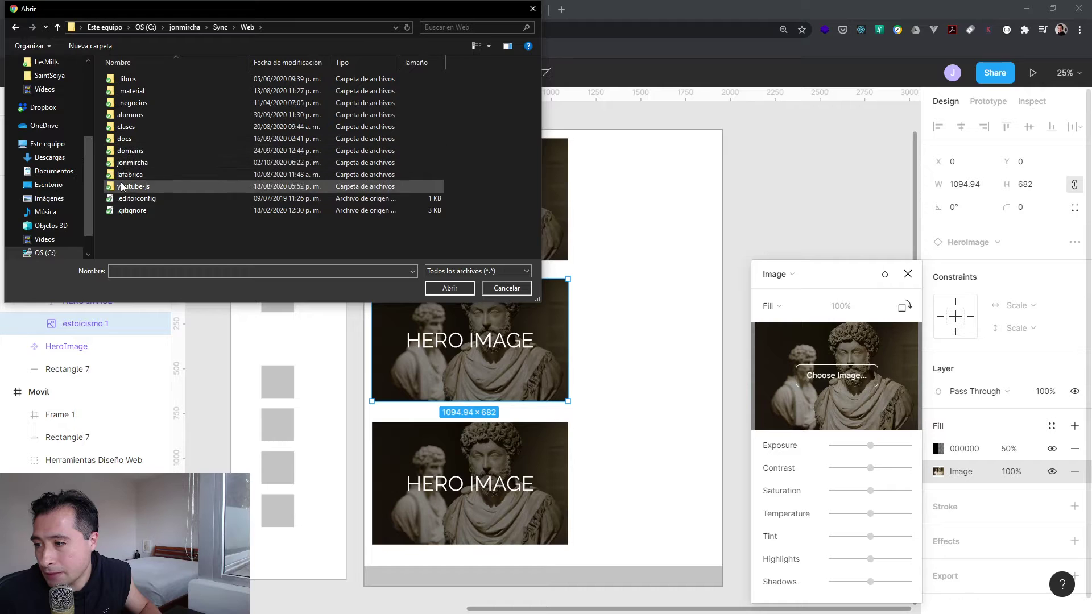
{"action": "double_click", "coordinate": [124, 162]}
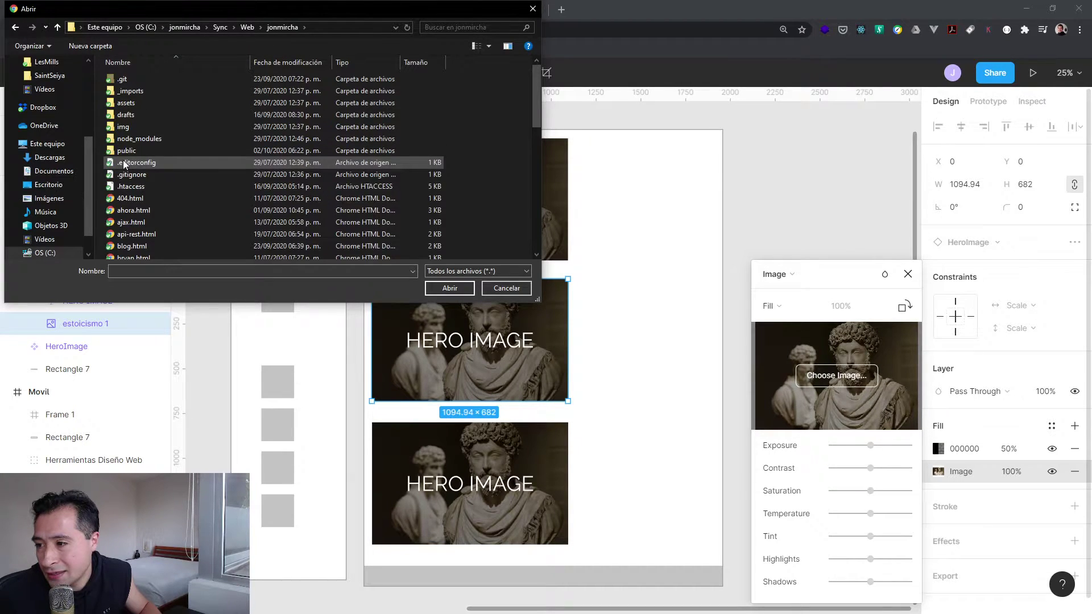
{"action": "double_click", "coordinate": [124, 127]}
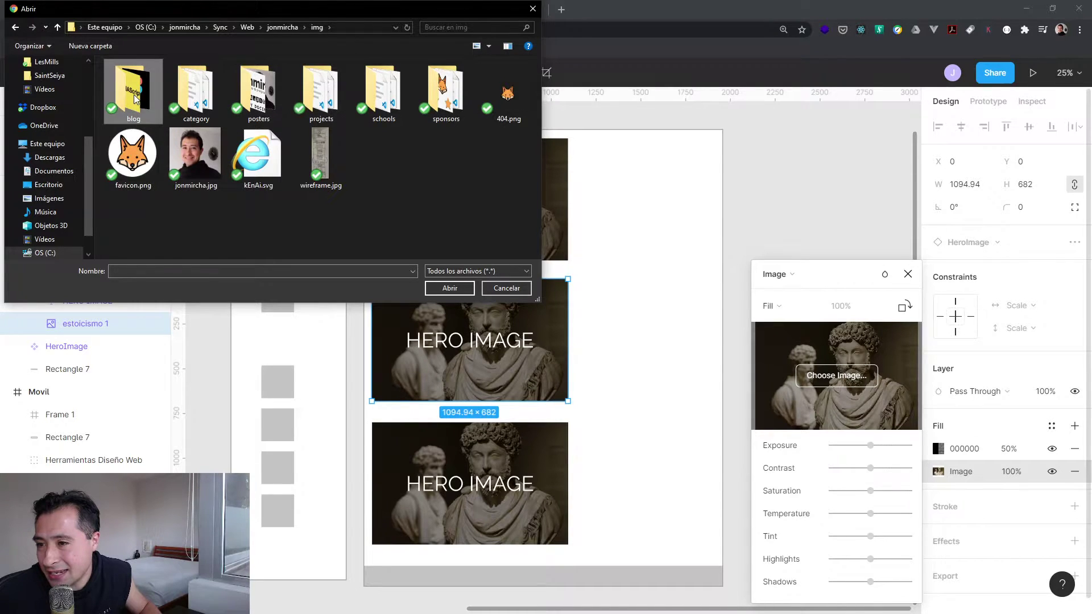
{"action": "double_click", "coordinate": [136, 99]}
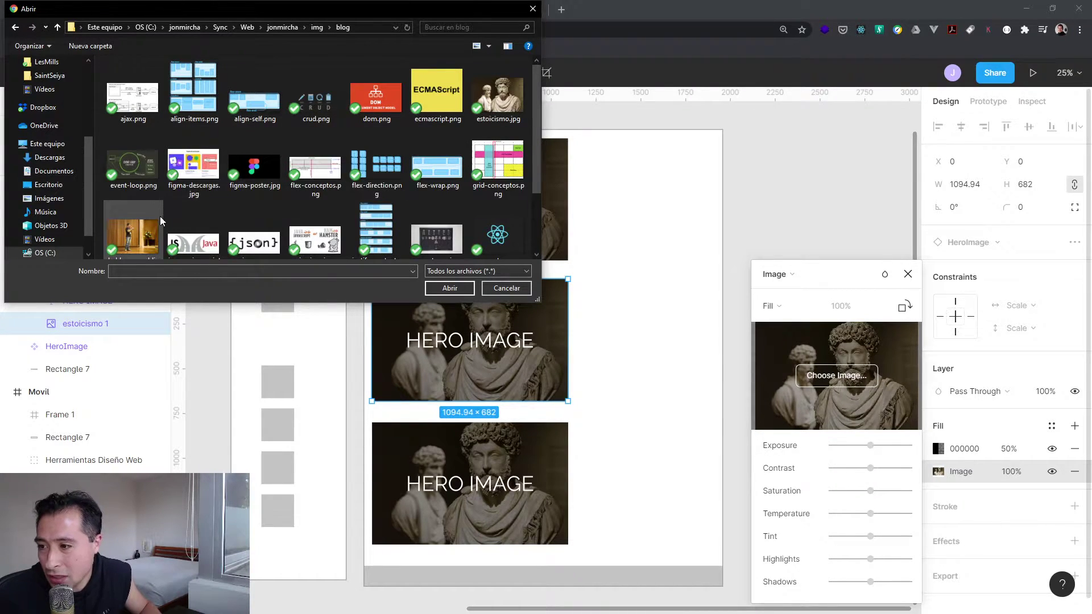
{"action": "scroll", "coordinate": [230, 182], "scroll_direction": "down", "scroll_amount": 1}
{"action": "scroll", "coordinate": [236, 193], "scroll_direction": "down", "scroll_amount": 2}
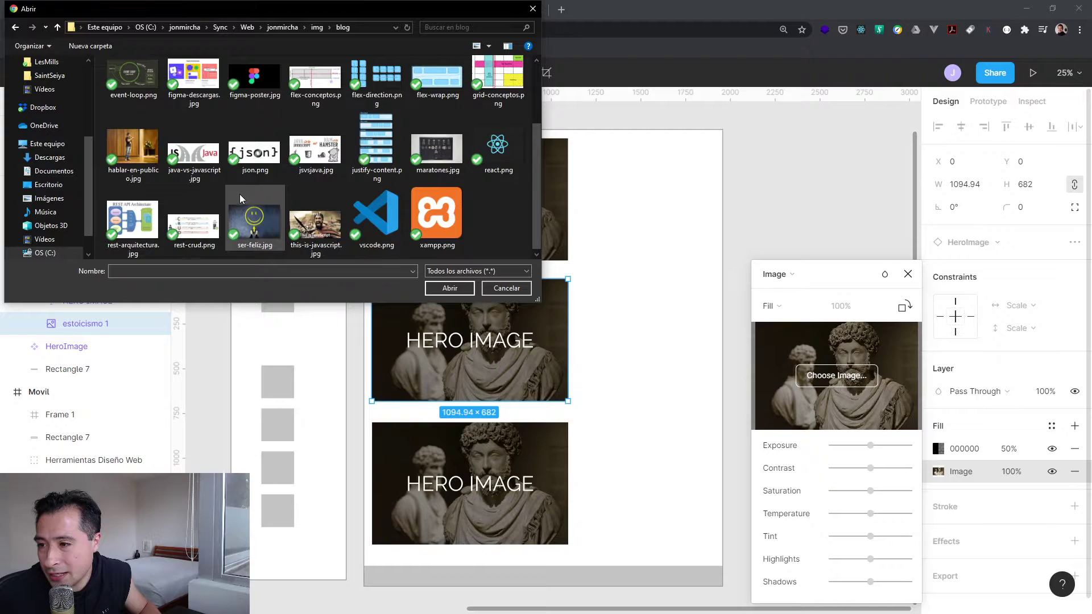
{"action": "double_click", "coordinate": [321, 230]}
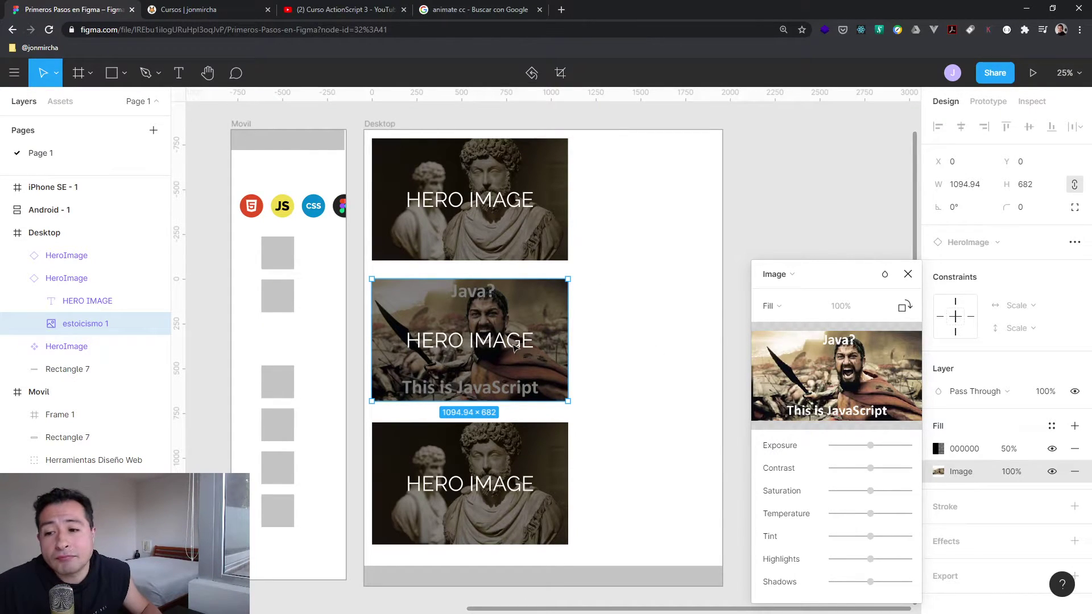
{"action": "key", "text": "Escape"}
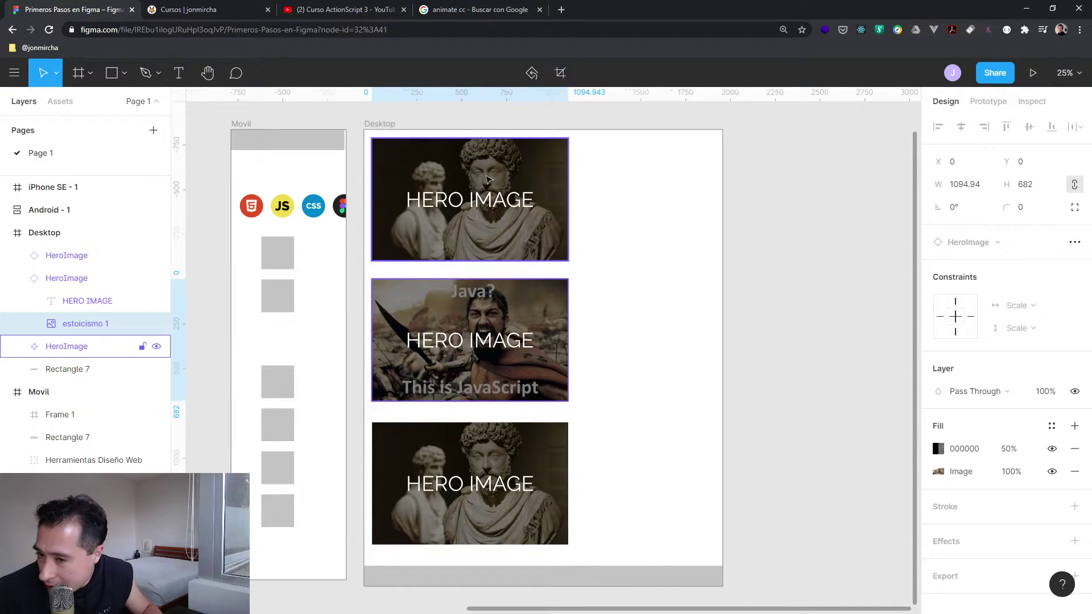
- Try to reposition the HERO IMAGE text inside the bottom HeroImage instance, shifting the whole instance slightly up to Y 1618
{"action": "left_click", "coordinate": [487, 180]}
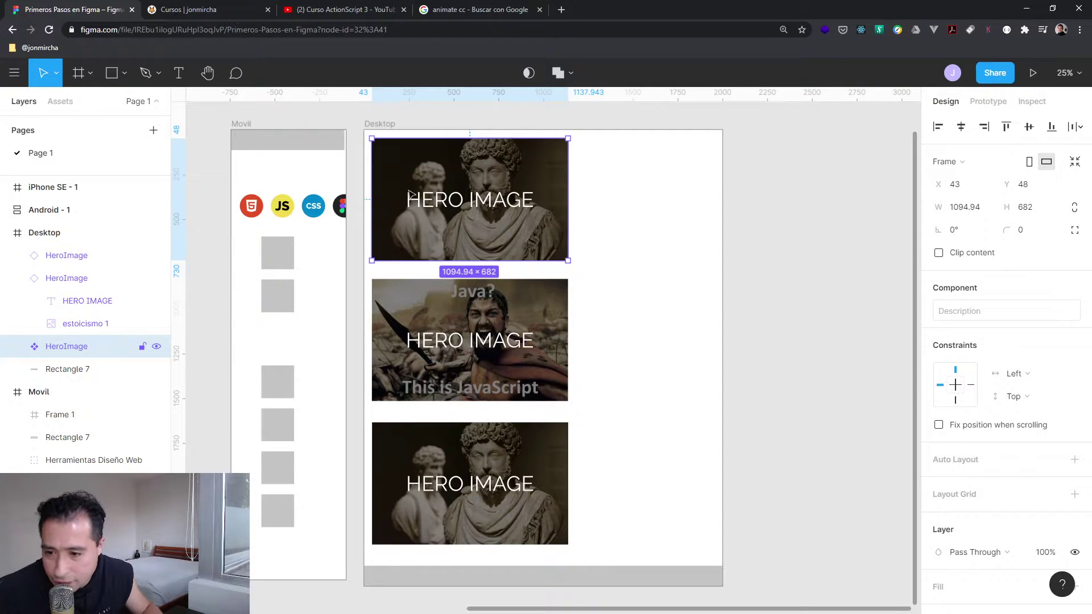
{"action": "left_click", "coordinate": [459, 453]}
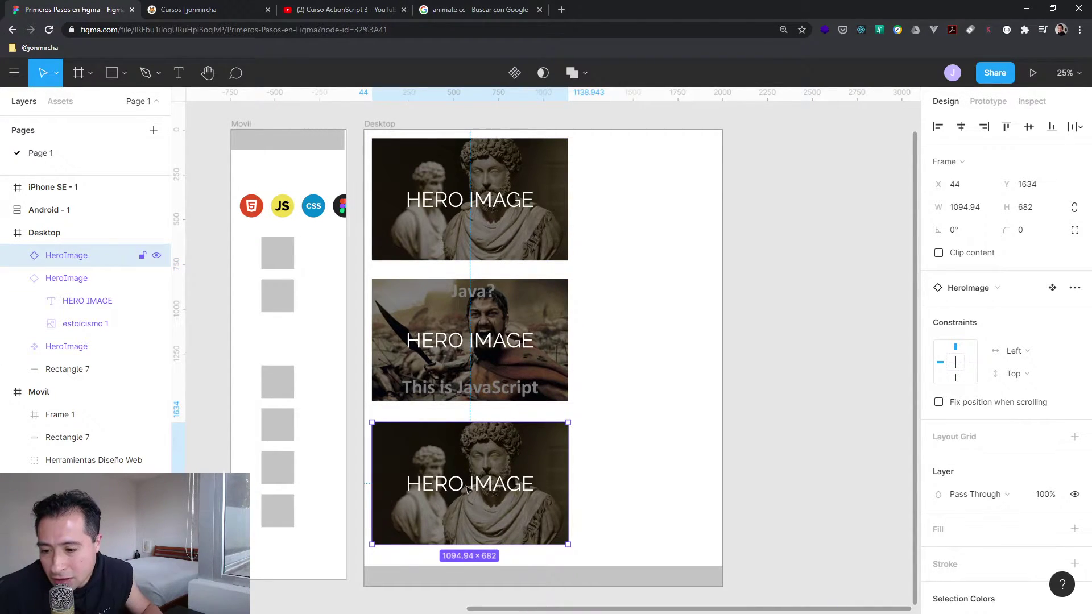
{"action": "double_click", "coordinate": [523, 467]}
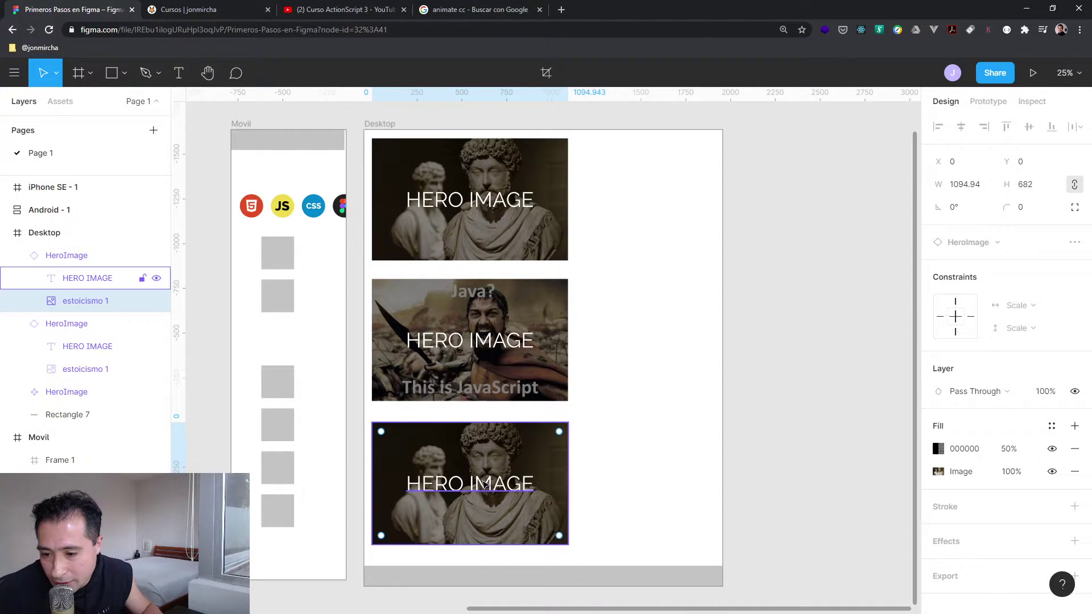
{"action": "left_click", "coordinate": [485, 483]}
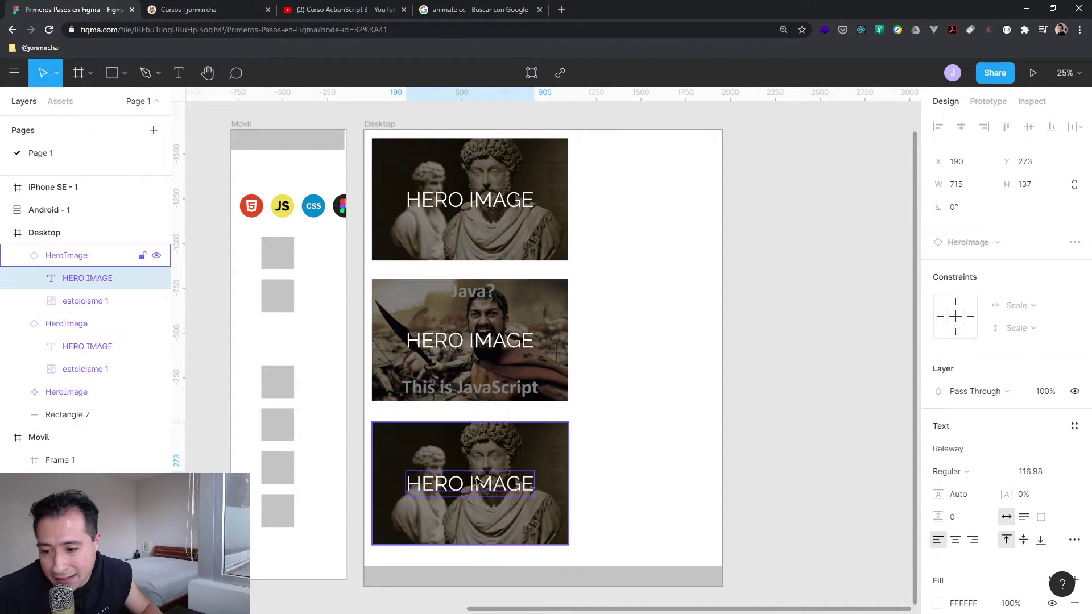
{"action": "key", "text": "Escape"}
{"action": "double_click", "coordinate": [488, 487]}
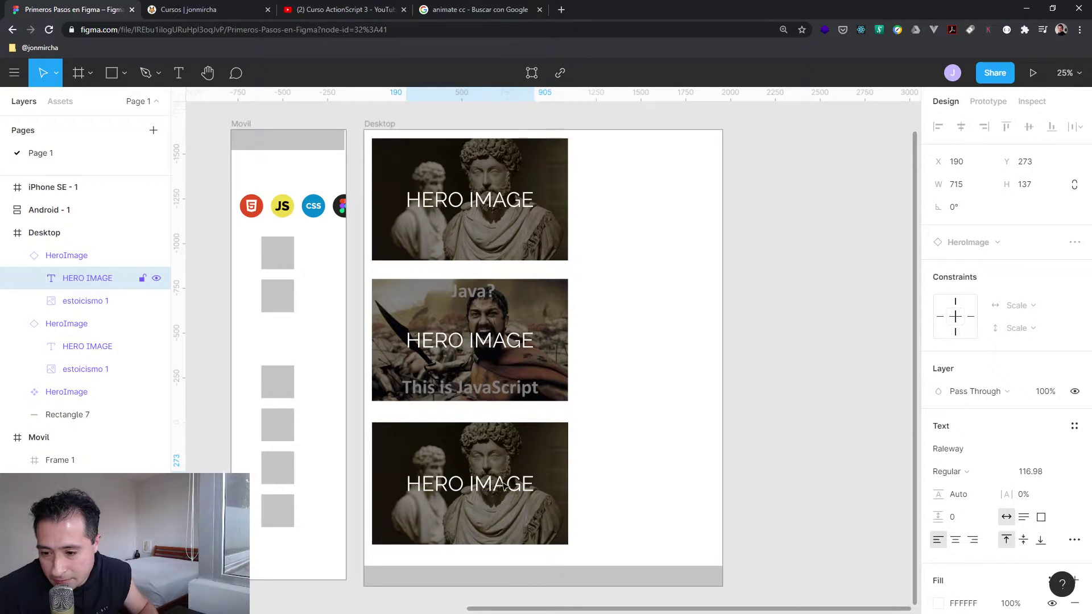
{"action": "mouse_move", "coordinate": [485, 496]}
{"action": "left_mouse_down"}
{"action": "mouse_move", "coordinate": [486, 514]}
{"action": "mouse_move", "coordinate": [487, 485]}
{"action": "left_mouse_up"}
- Replace the HERO IMAGE text in the bottom HeroImage instance with "Estoicismo"
{"action": "double_click", "coordinate": [478, 484]}
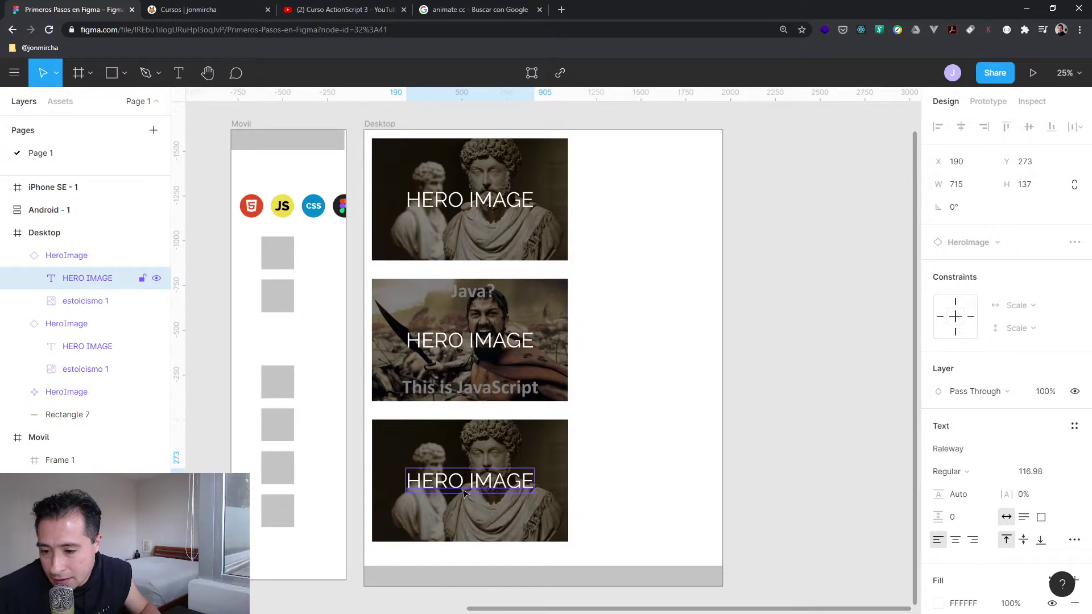
{"action": "double_click", "coordinate": [463, 489]}
{"action": "left_click", "coordinate": [463, 484]}
{"action": "double_click", "coordinate": [463, 482]}
{"action": "left_click", "coordinate": [464, 481]}
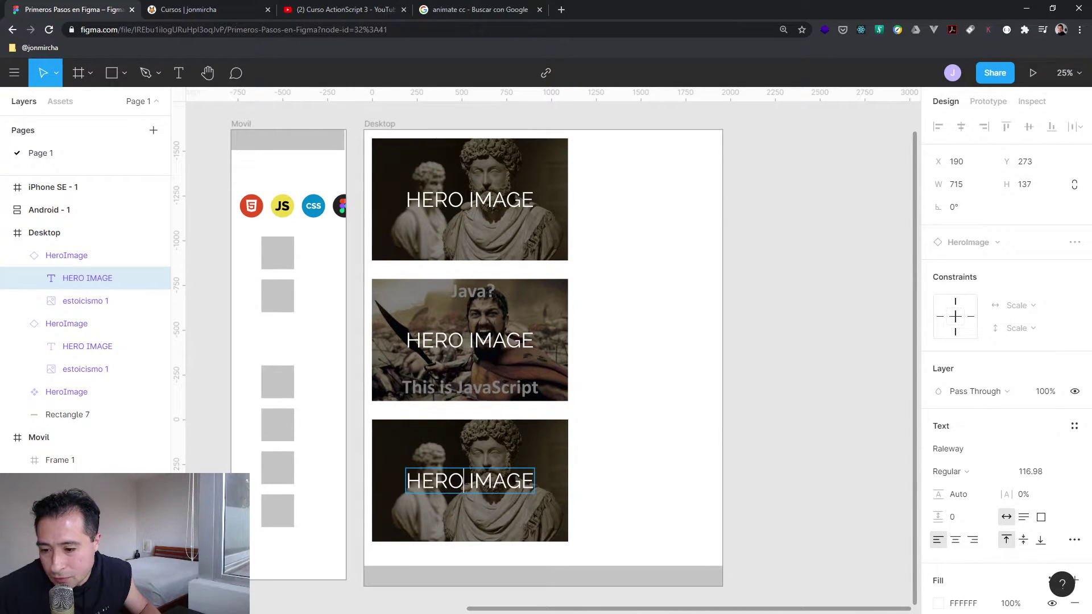
{"action": "key", "text": "Right"}
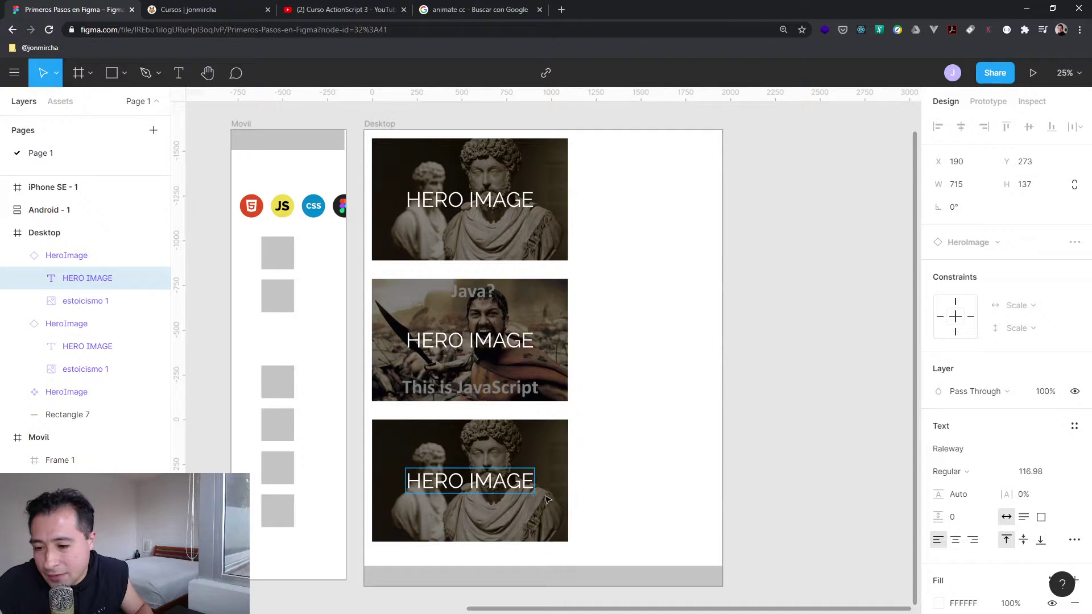
{"action": "key", "text": "BackSpace"}
{"action": "key", "text": "BackSpace"}
{"action": "key", "text": "BackSpace"}
{"action": "key", "text": "BackSpace"}
{"action": "key", "text": "BackSpace"}
{"action": "key", "text": "BackSpace"}
{"action": "key", "text": "BackSpace"}
{"action": "key", "text": "BackSpace"}
{"action": "key", "text": "BackSpace"}
{"action": "key", "text": "BackSpace"}
{"action": "type", "text": "Es"}
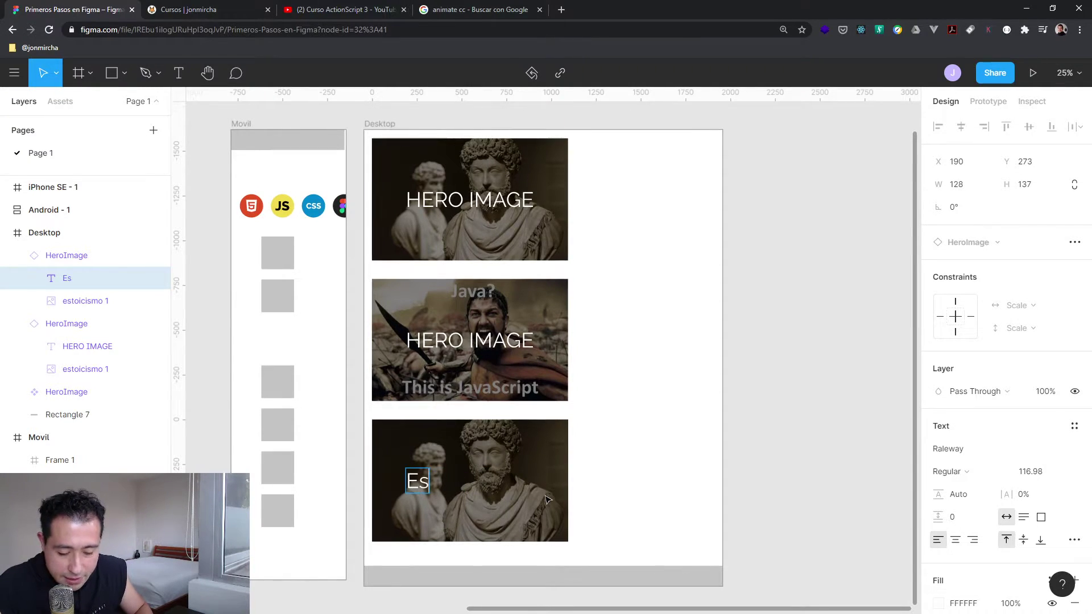
{"action": "type", "text": "toicismo"}
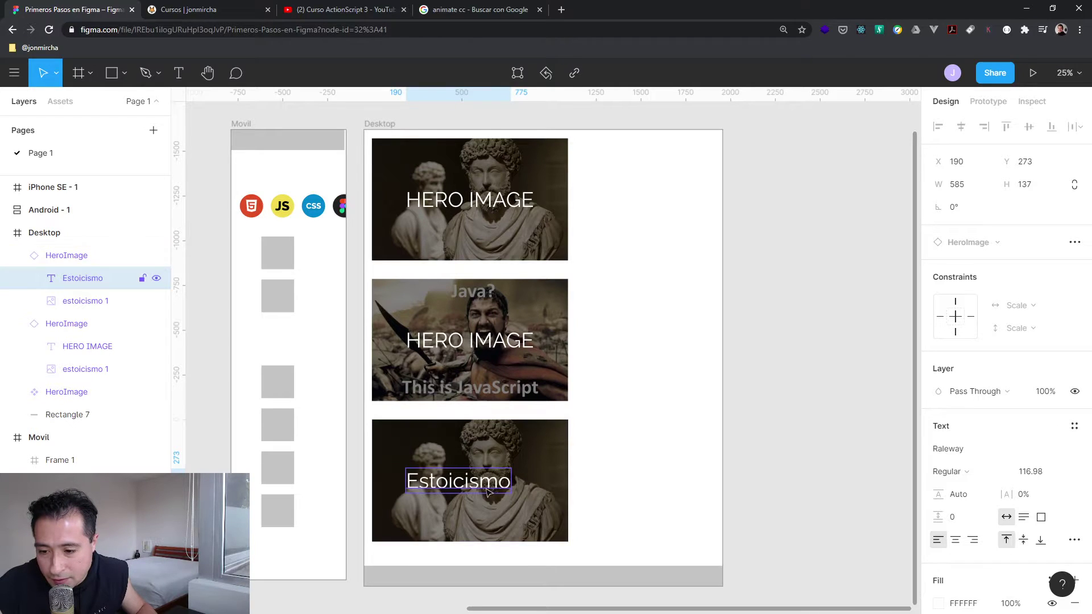
- Try to move the Estoicismo text within the bottom instance, and clear the selection
{"action": "mouse_move", "coordinate": [484, 487]}
{"action": "left_mouse_down"}
{"action": "mouse_move", "coordinate": [502, 486]}
{"action": "mouse_move", "coordinate": [482, 485]}
{"action": "left_mouse_up"}
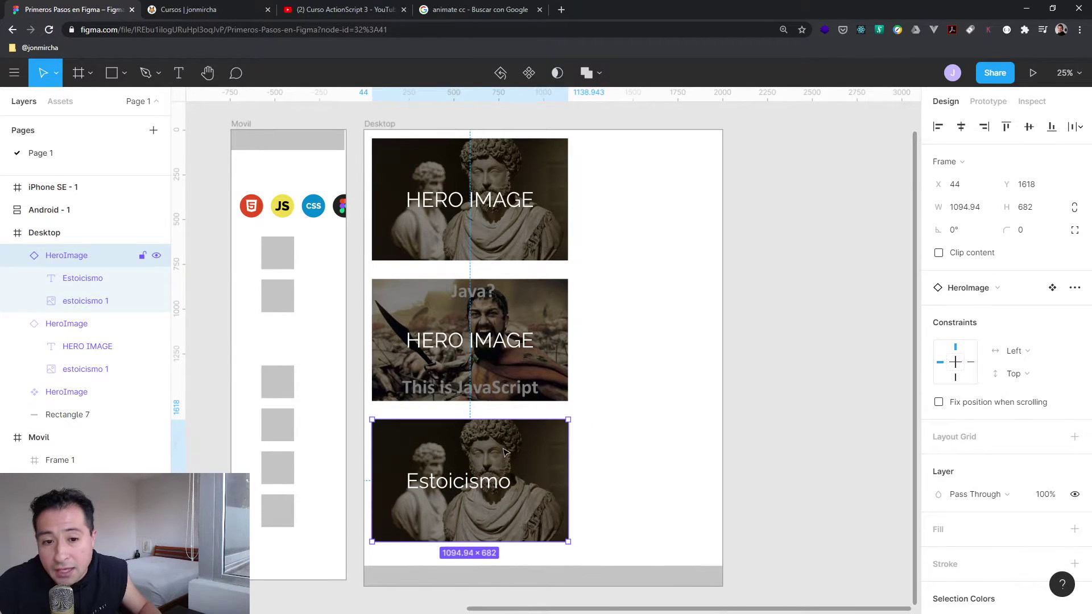
{"action": "double_click", "coordinate": [475, 485]}
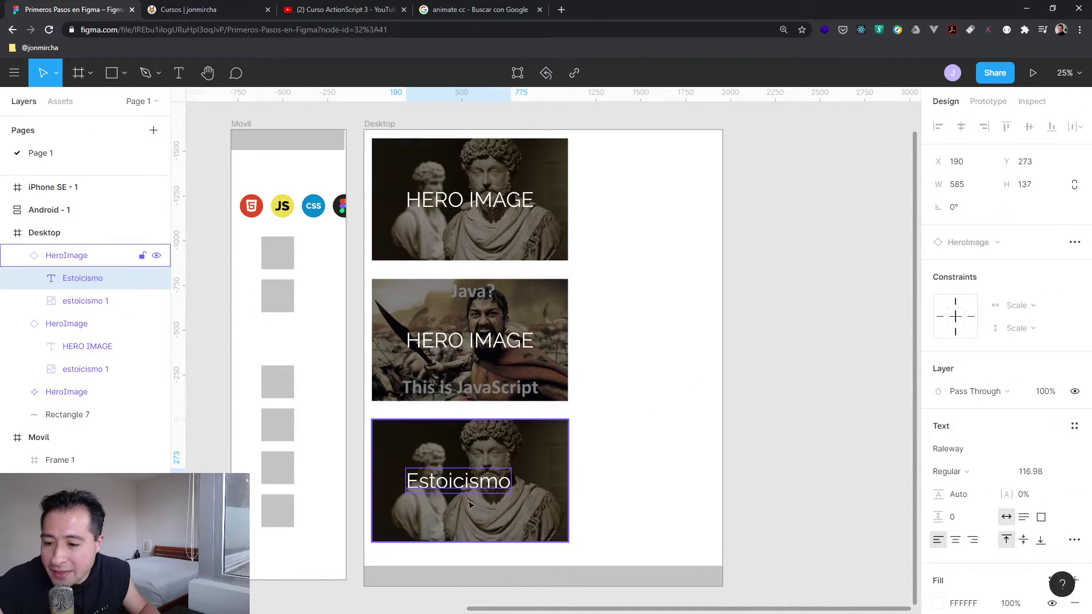
{"action": "left_click", "coordinate": [681, 410]}
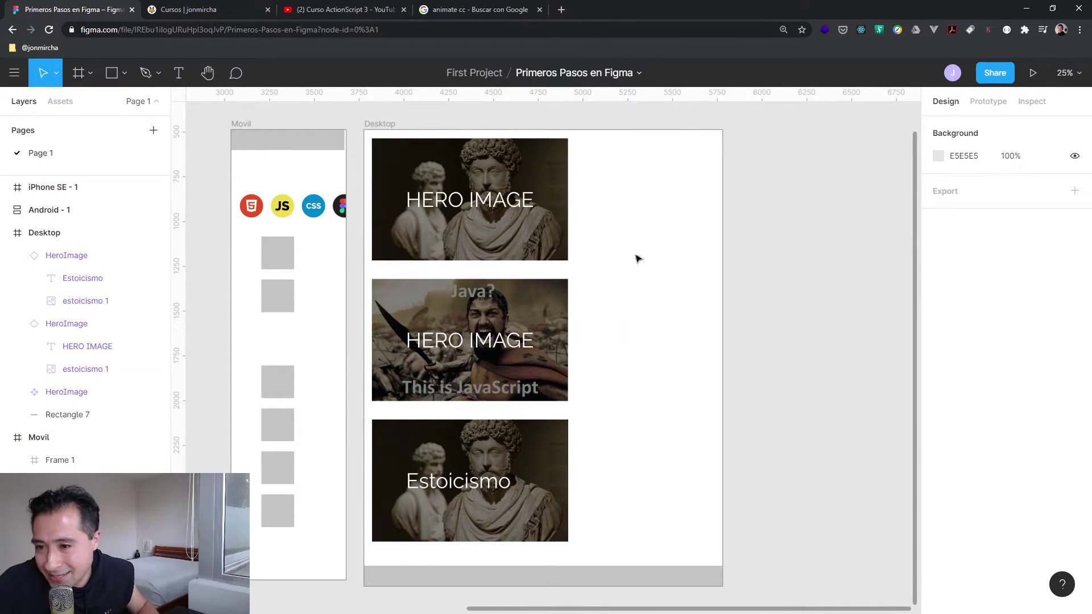
- Duplicate the main HeroImage component's HERO IMAGE text directly below the original and set the copy's font size to 58
{"action": "double_click", "coordinate": [497, 206]}
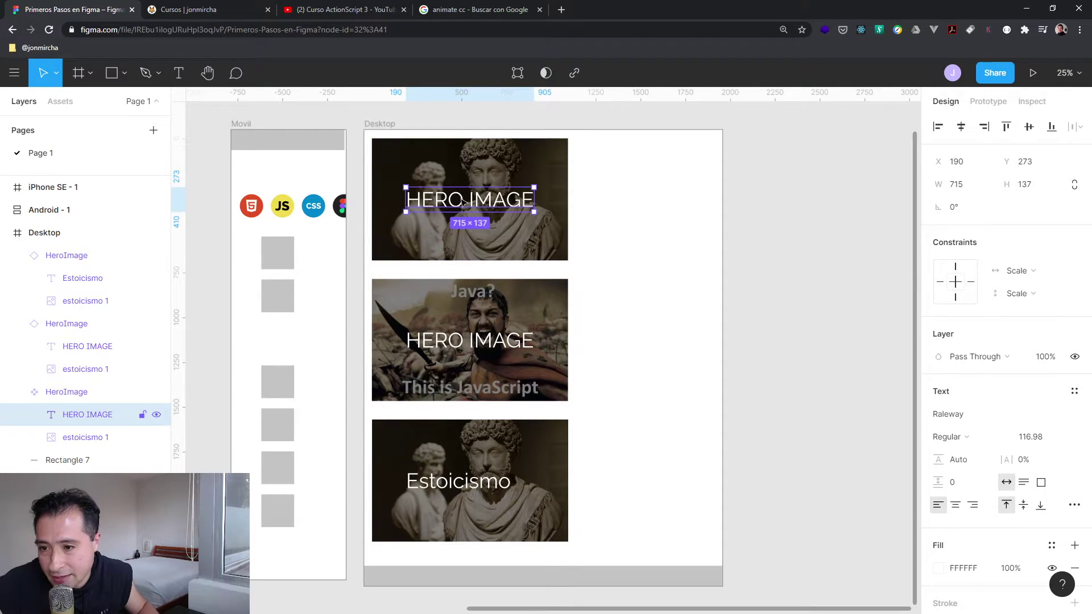
{"action": "left_click_drag", "start_coordinate": [465, 203], "coordinate": [462, 228]}
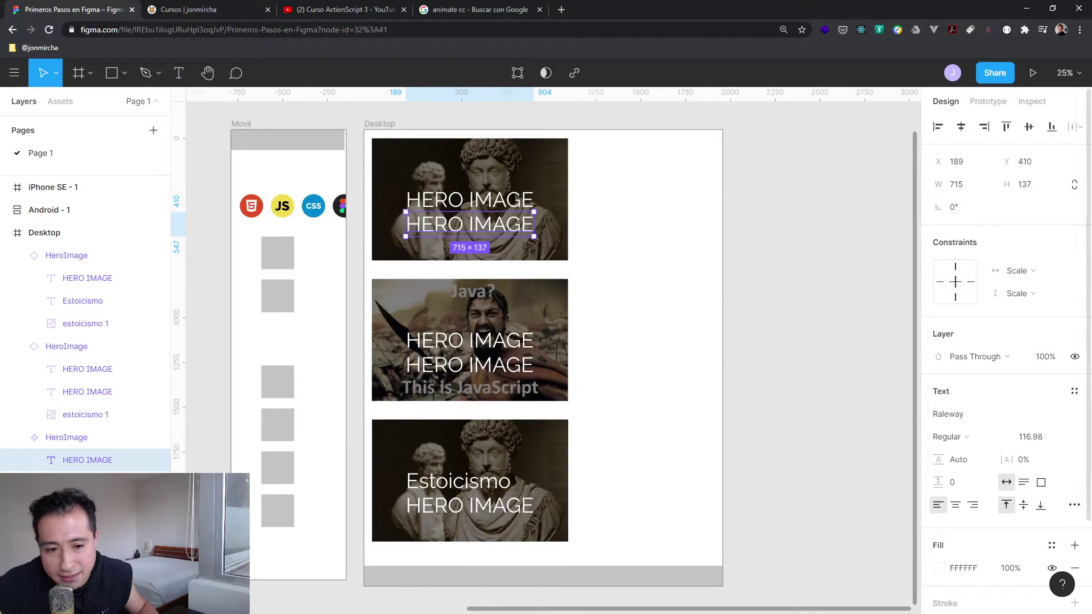
{"action": "left_click", "coordinate": [1033, 443]}
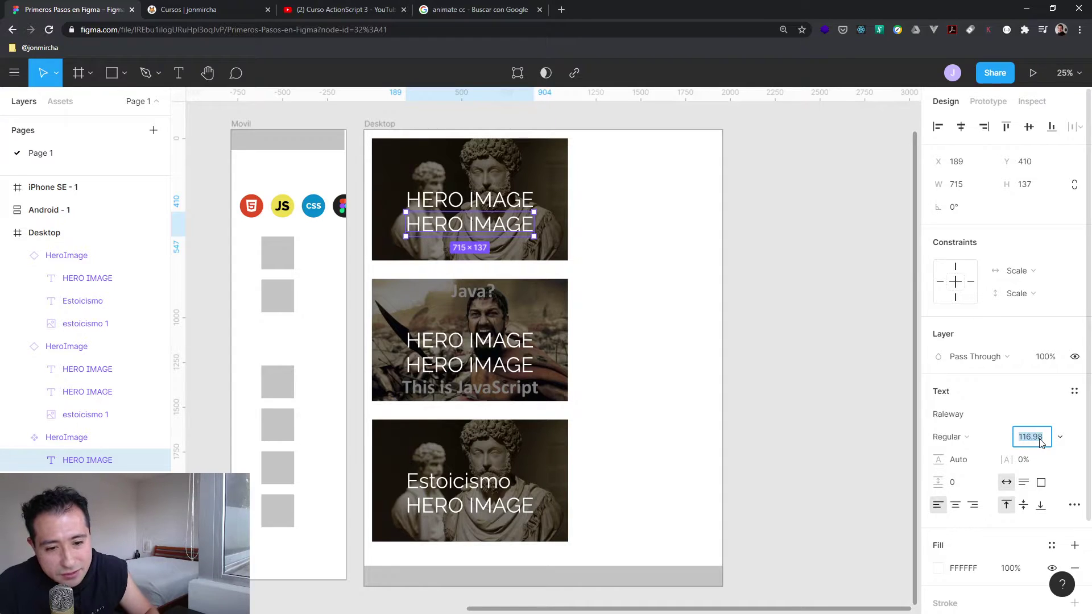
{"action": "type", "text": "58"}
{"action": "key", "text": "Return"}
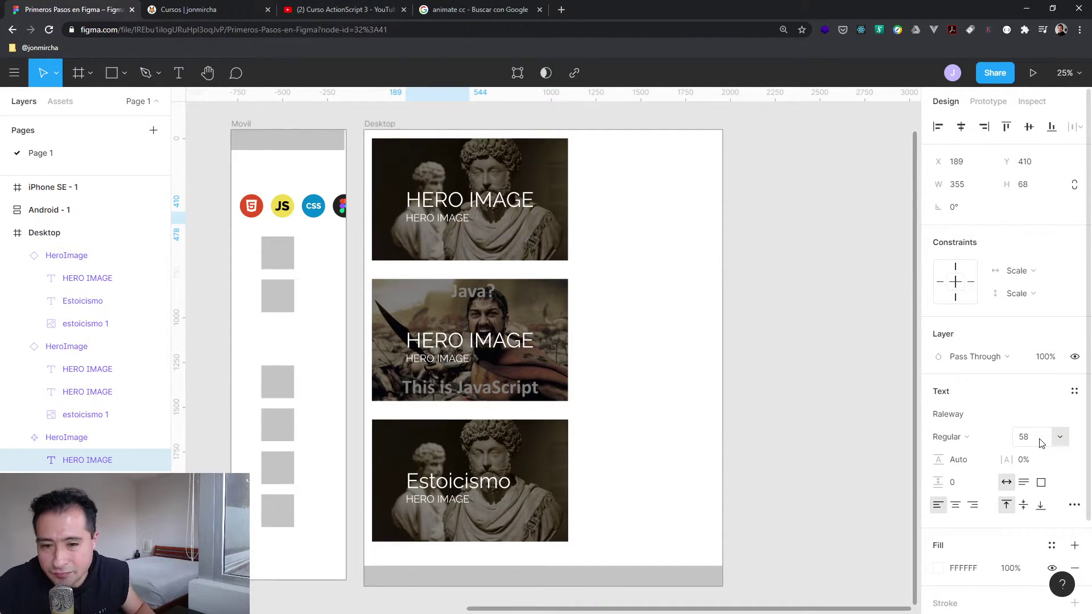
- Change the duplicated text in the main component to "SubTitle" and center it horizontally
{"action": "left_click", "coordinate": [960, 127]}
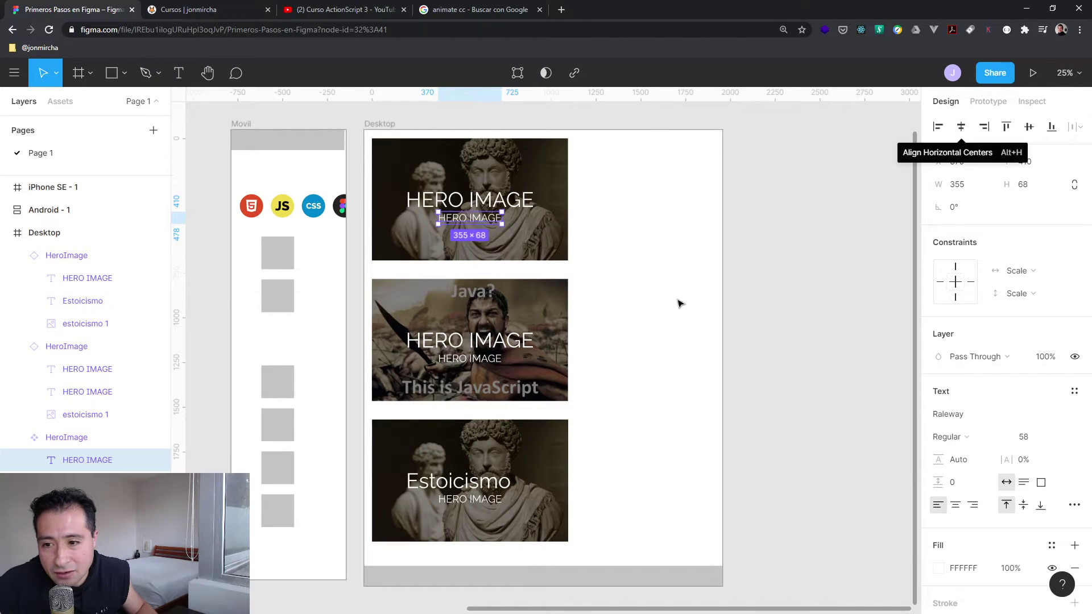
{"action": "double_click", "coordinate": [471, 221]}
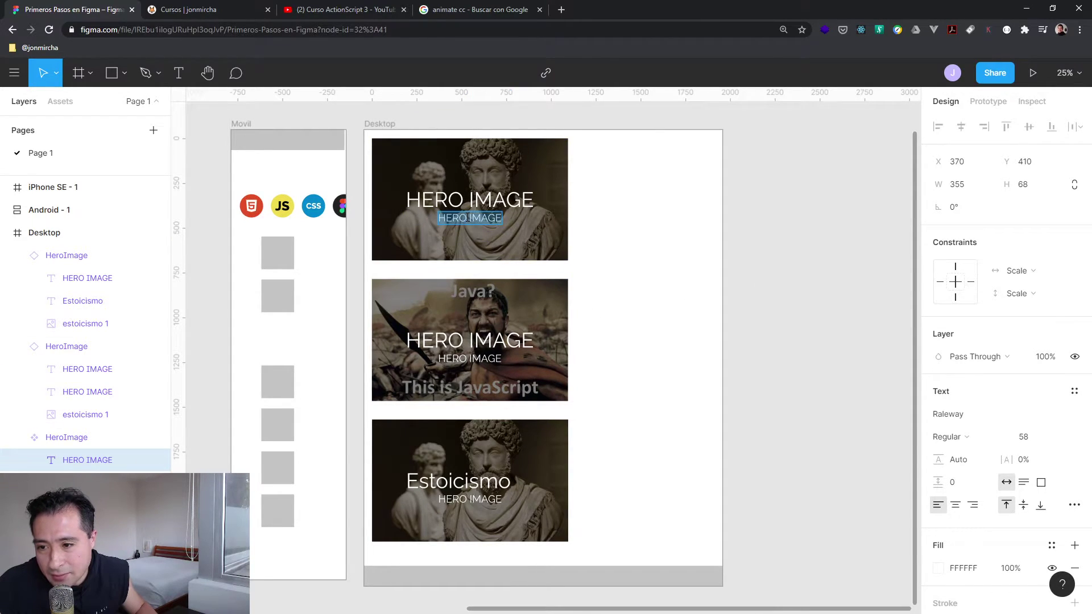
{"action": "type", "text": "Sub"}
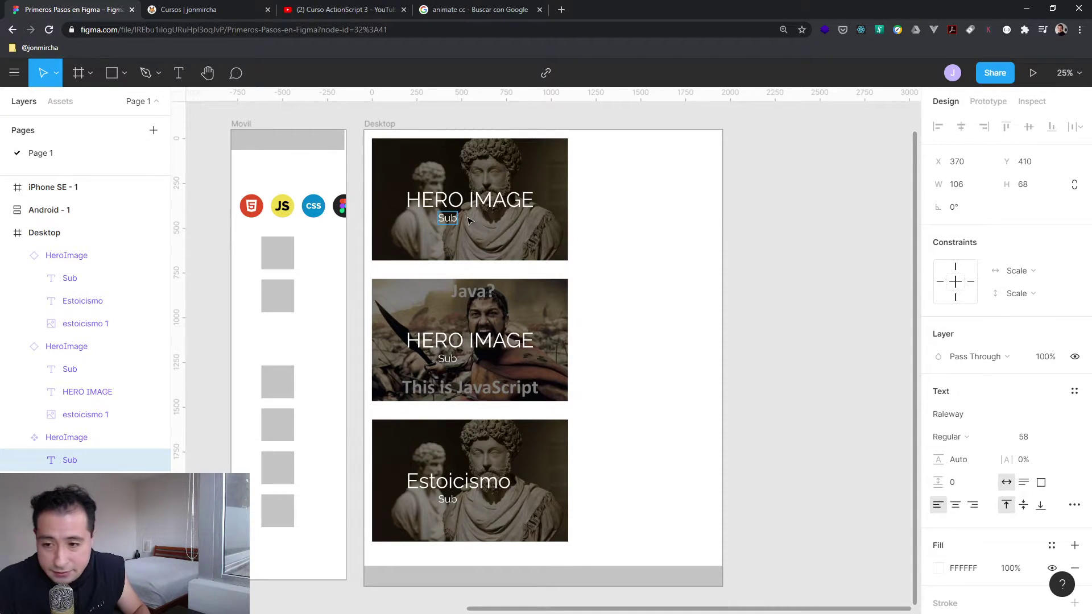
{"action": "type", "text": "Title"}
{"action": "key", "text": "Escape"}
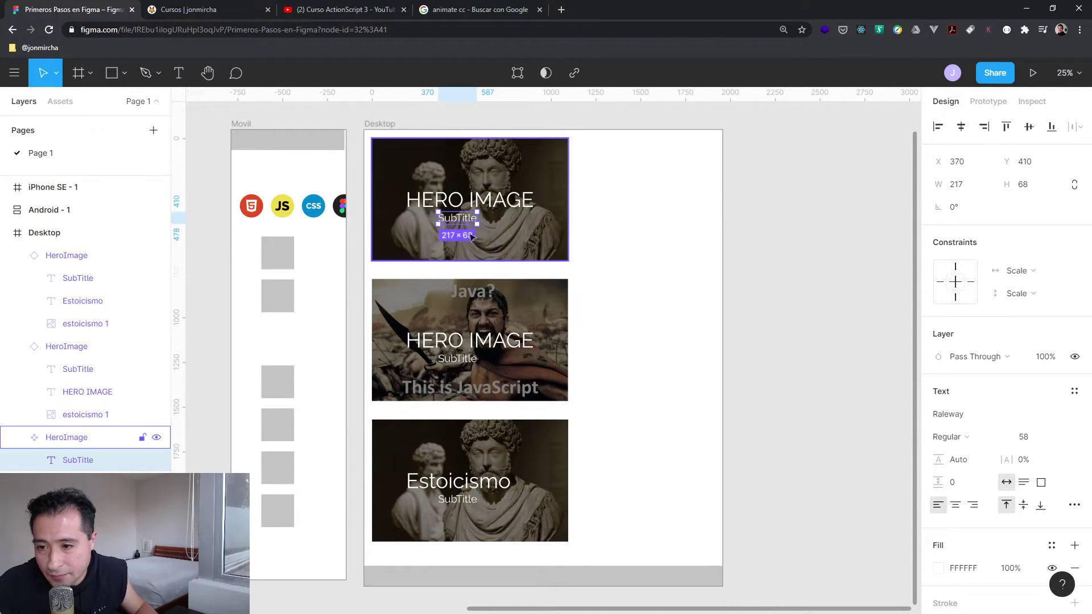
{"action": "left_click", "coordinate": [962, 126]}
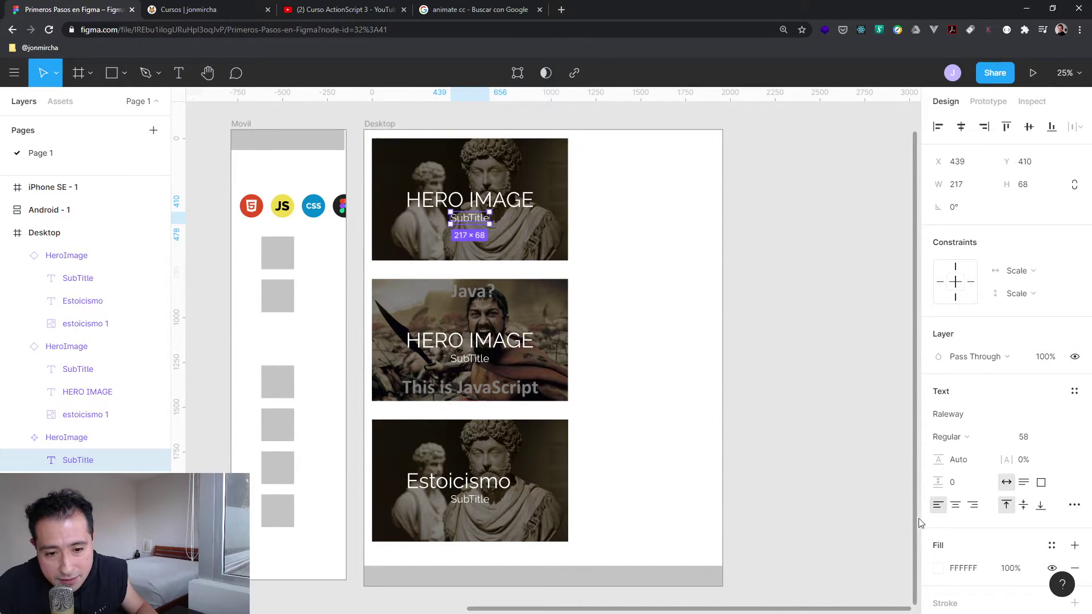
- Set the font weight of the main component's SubTitle text to Bold
{"action": "left_click", "coordinate": [949, 437]}
{"action": "left_click", "coordinate": [959, 429]}
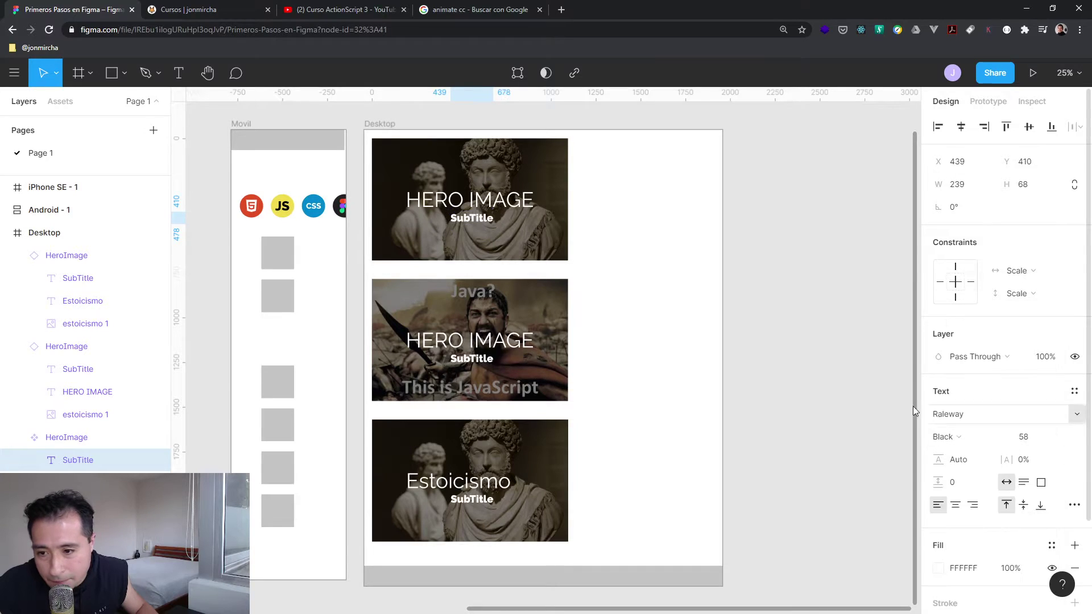
{"action": "left_click", "coordinate": [973, 413]}
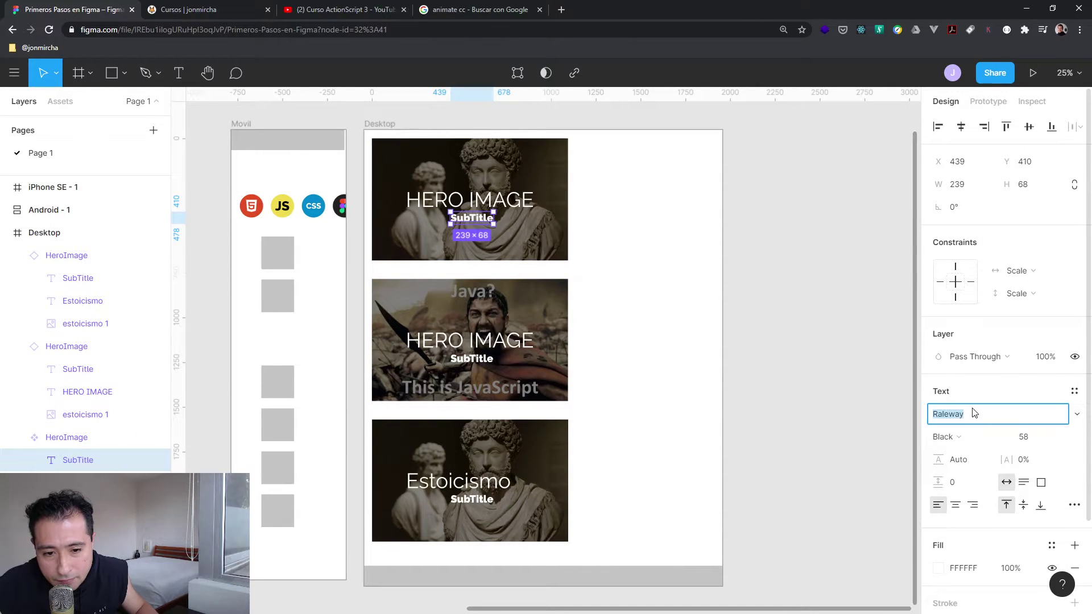
{"action": "left_click", "coordinate": [960, 438]}
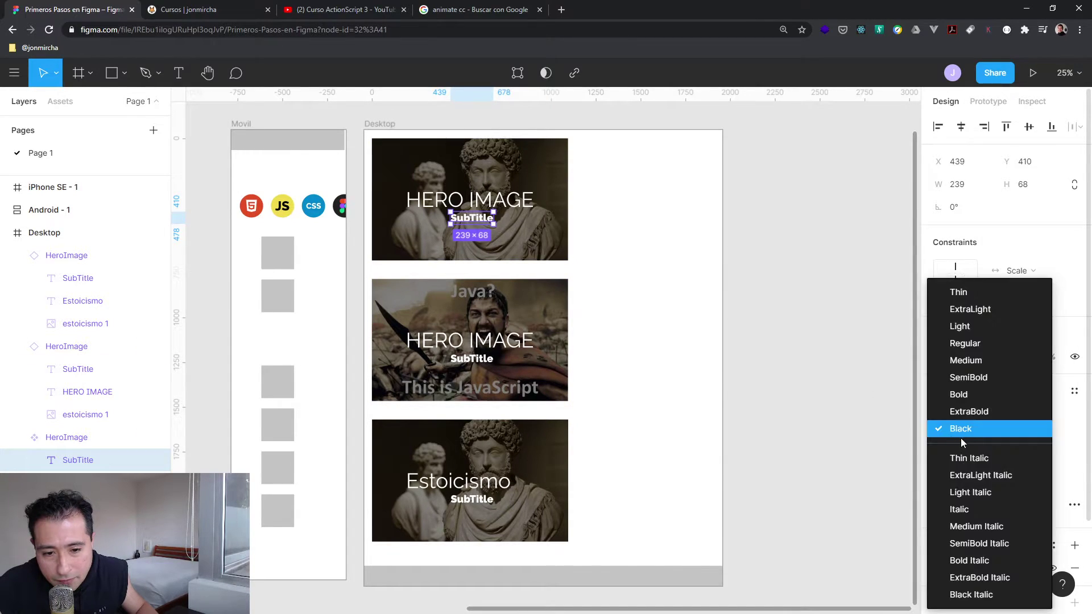
{"action": "left_click", "coordinate": [971, 395]}
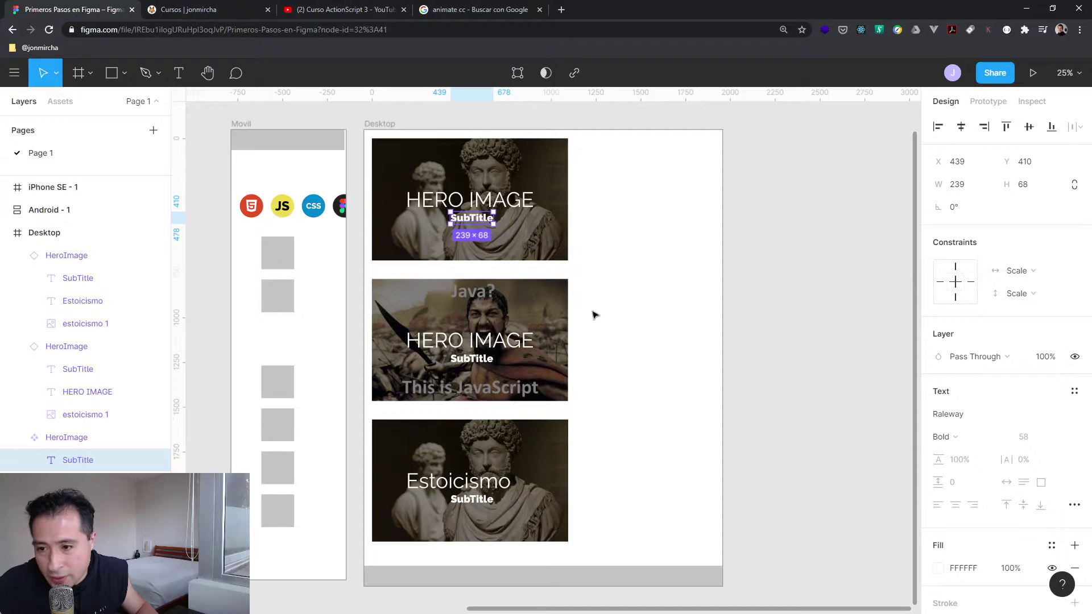
- Select the main HeroImage component and its two instances in turn to compare their titles, subtitles and images
{"action": "left_click", "coordinate": [524, 236]}
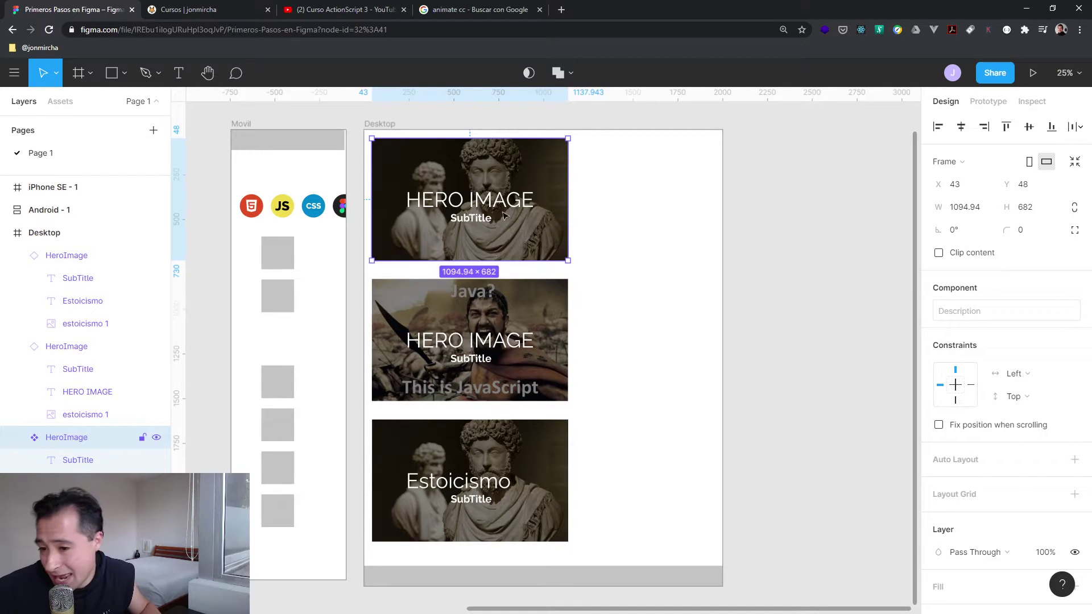
{"action": "left_click", "coordinate": [511, 287]}
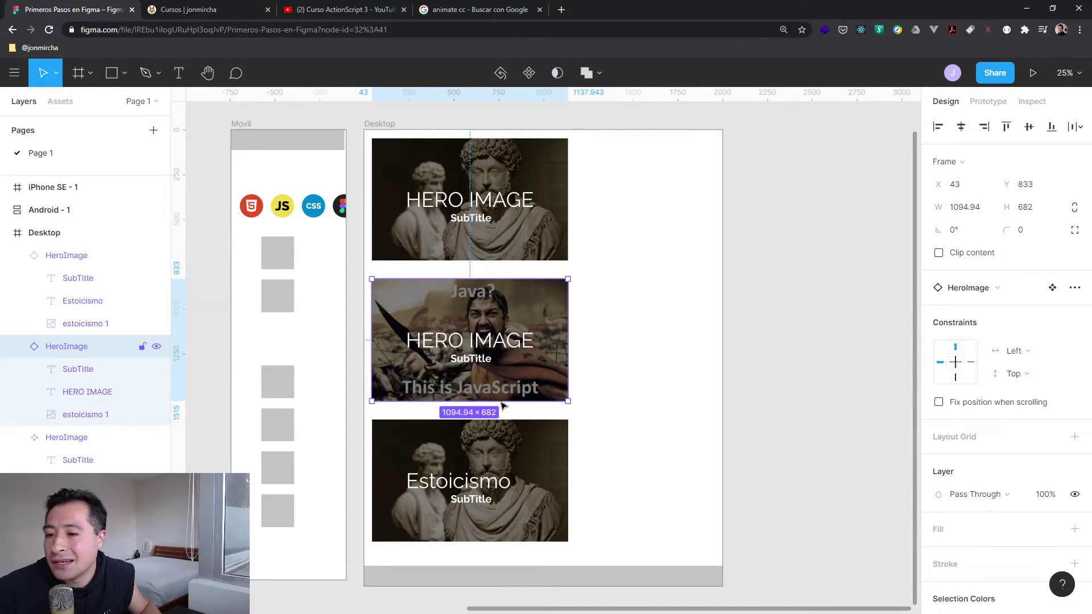
{"action": "left_click", "coordinate": [514, 483]}
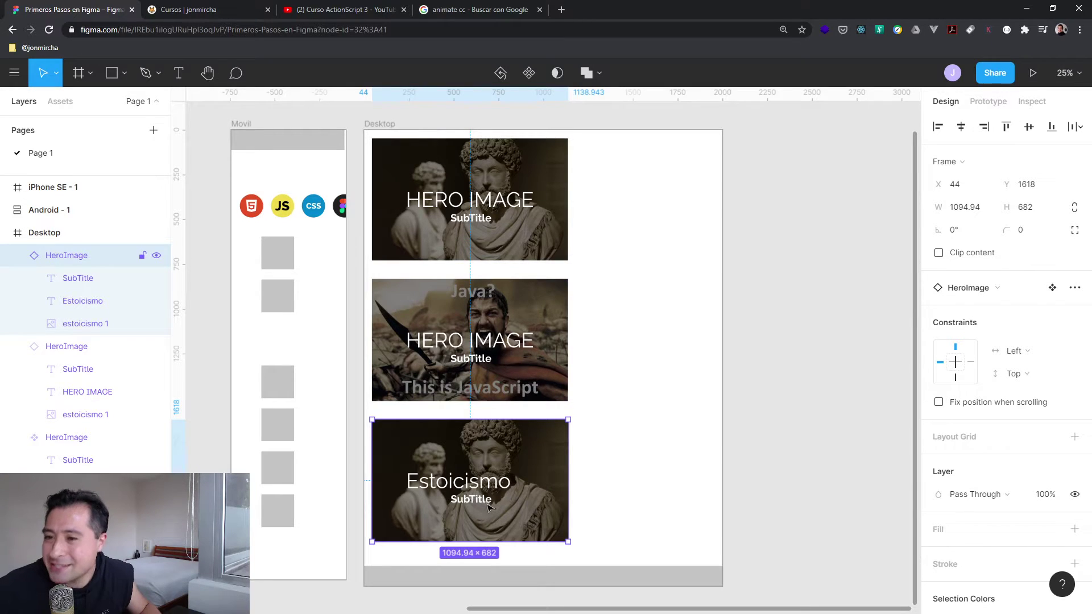
{"action": "left_click", "coordinate": [624, 351]}
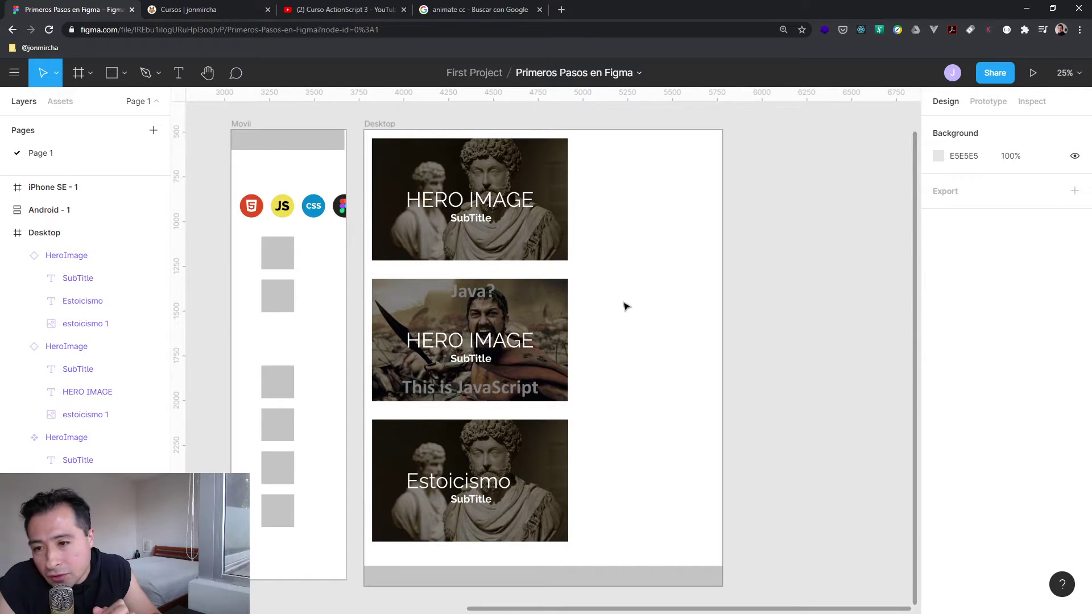
- Examine the main component's description field and the middle instance's Swap Instance options for local components
{"action": "left_click", "coordinate": [535, 196]}
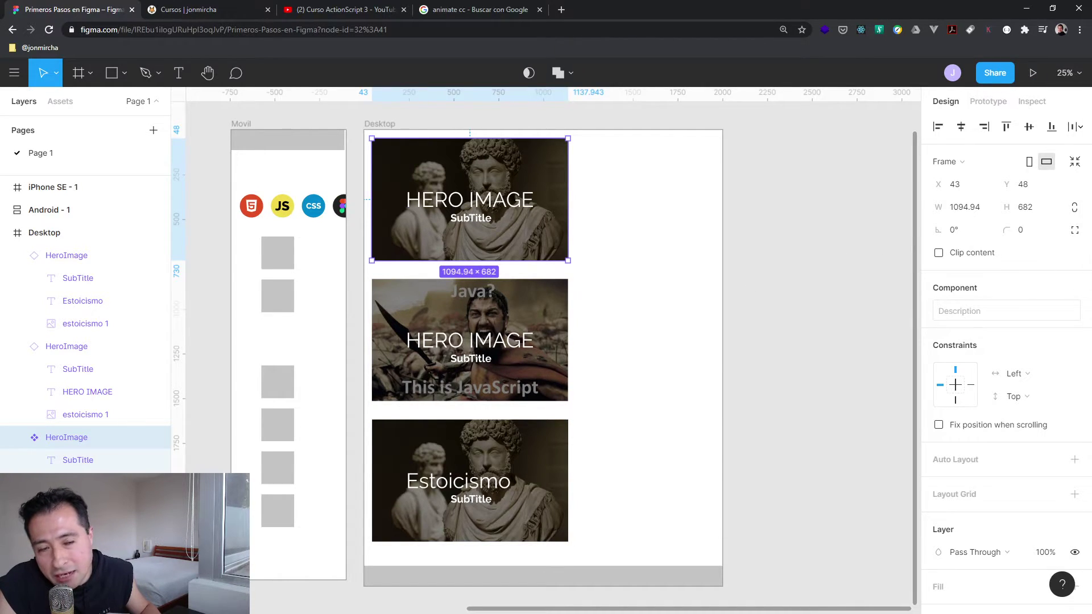
{"action": "left_click", "coordinate": [957, 312]}
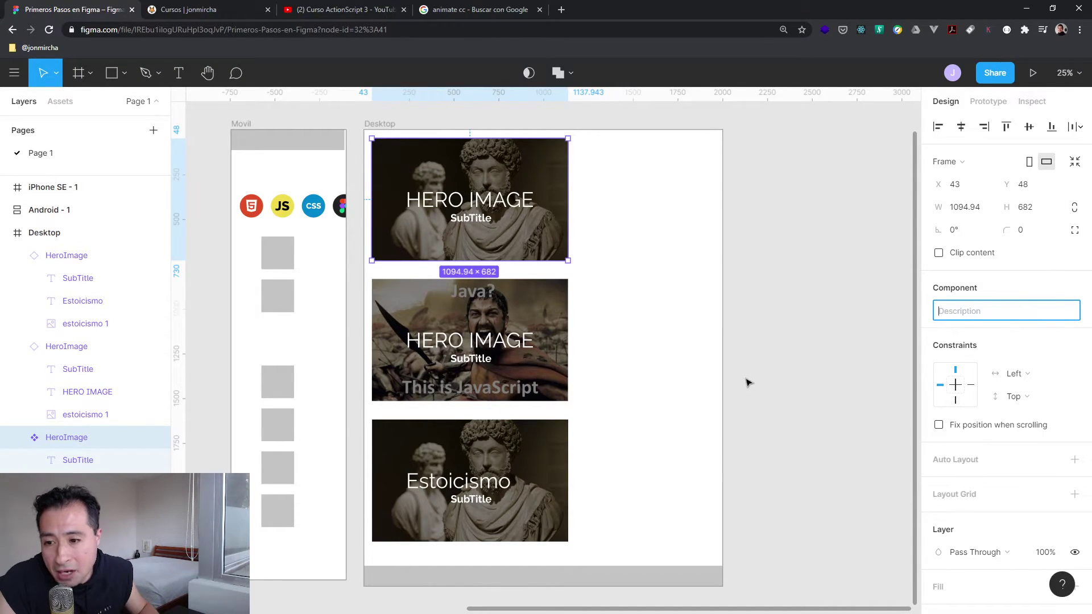
{"action": "left_click", "coordinate": [536, 320]}
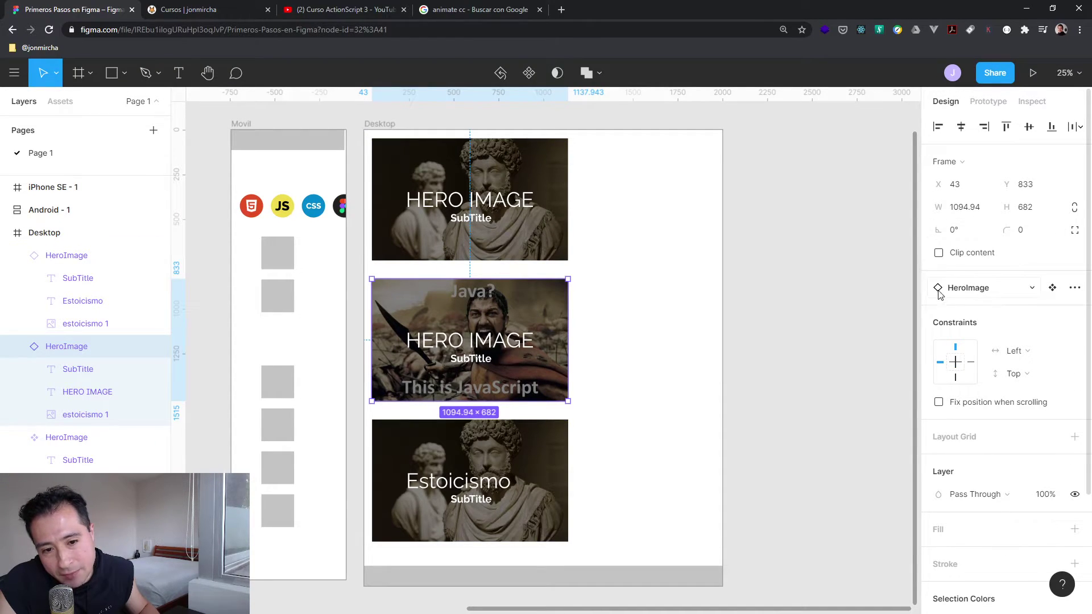
{"action": "left_click", "coordinate": [984, 289]}
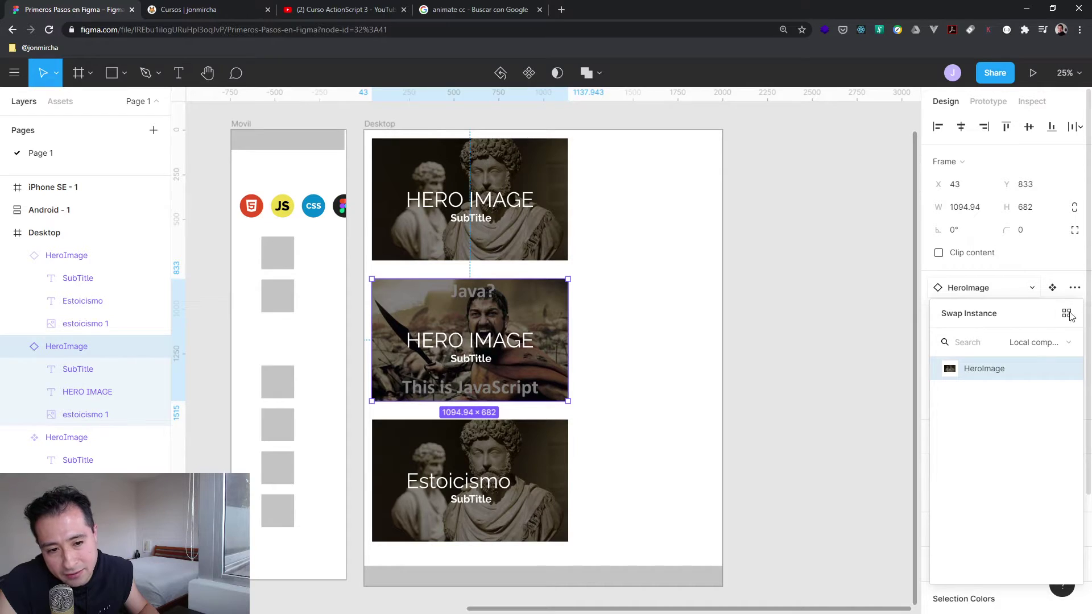
{"action": "left_click", "coordinate": [1051, 289]}
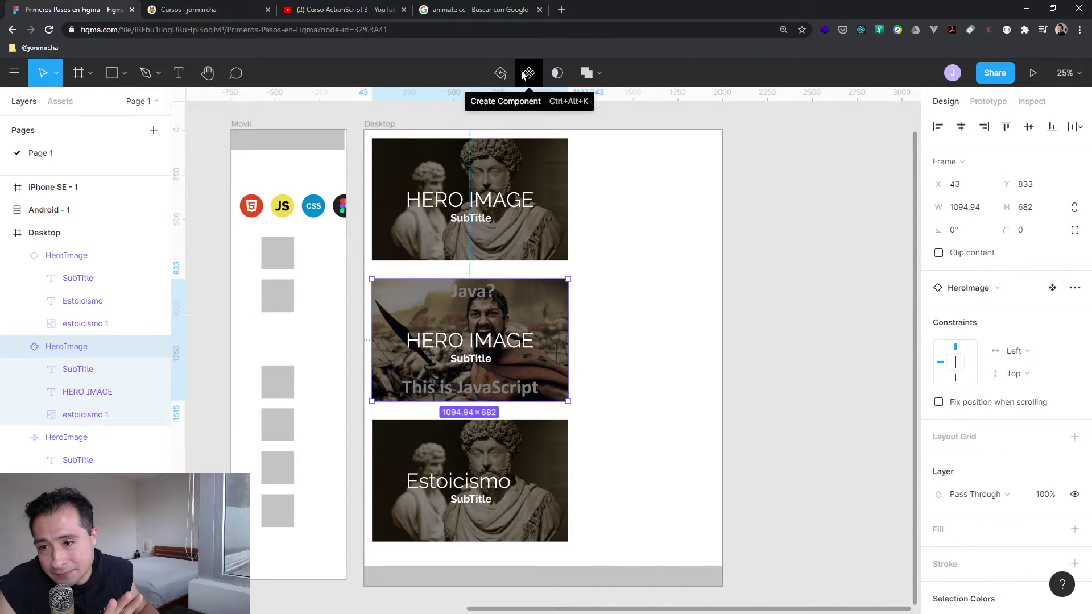
- Move the middle HeroImage instance out of the Desktop frame and into the MacBook Pro - 1 frame
{"action": "left_click", "coordinate": [1034, 288]}
{"action": "left_click", "coordinate": [1021, 287]}
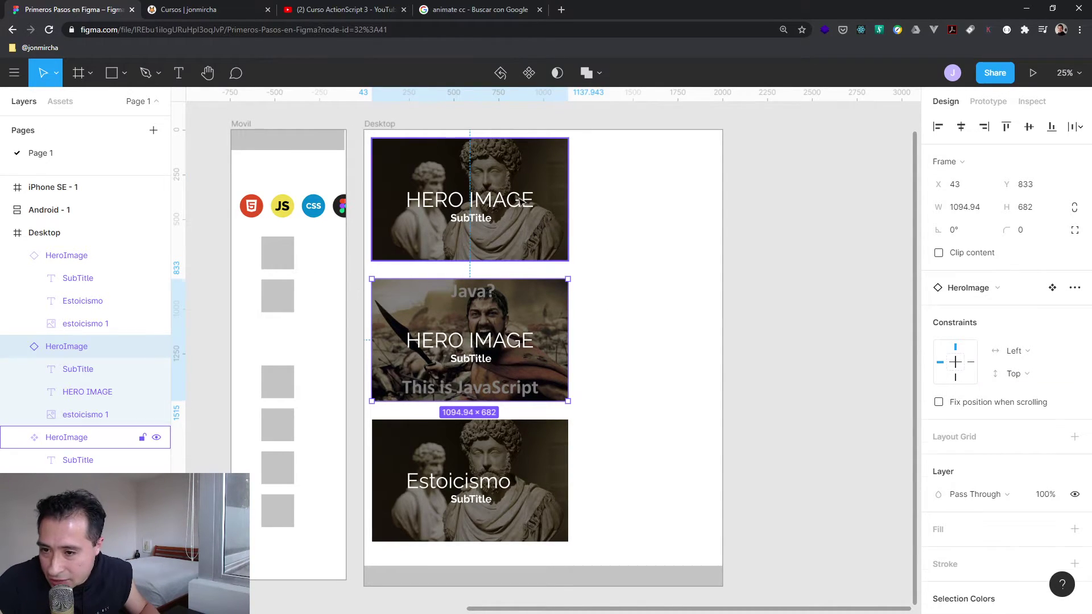
{"action": "left_click", "coordinate": [371, 127]}
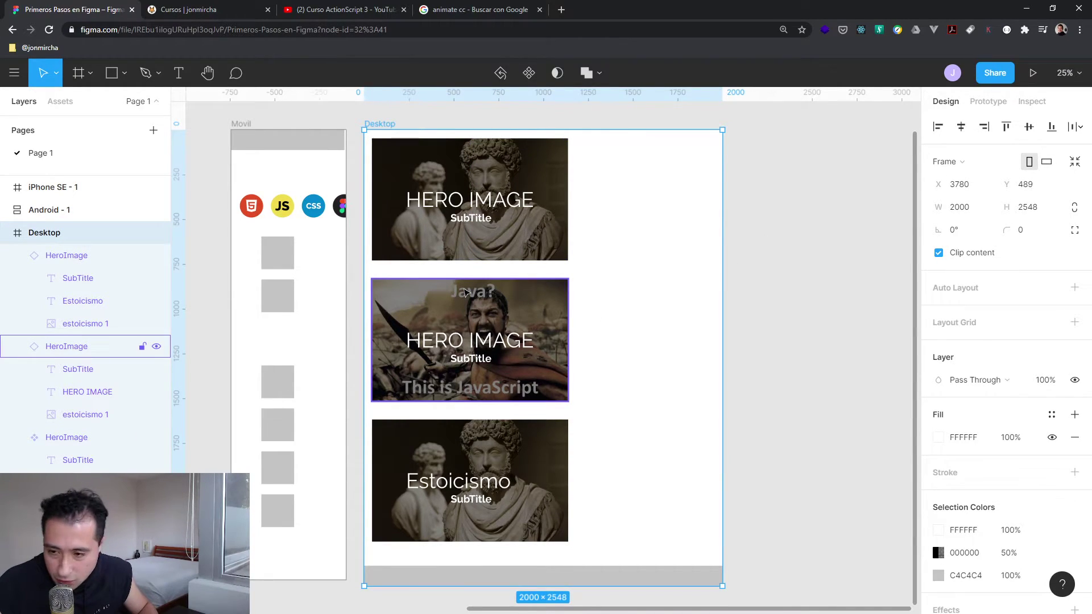
{"action": "key", "text": "minus"}
{"action": "key", "text": "minus"}
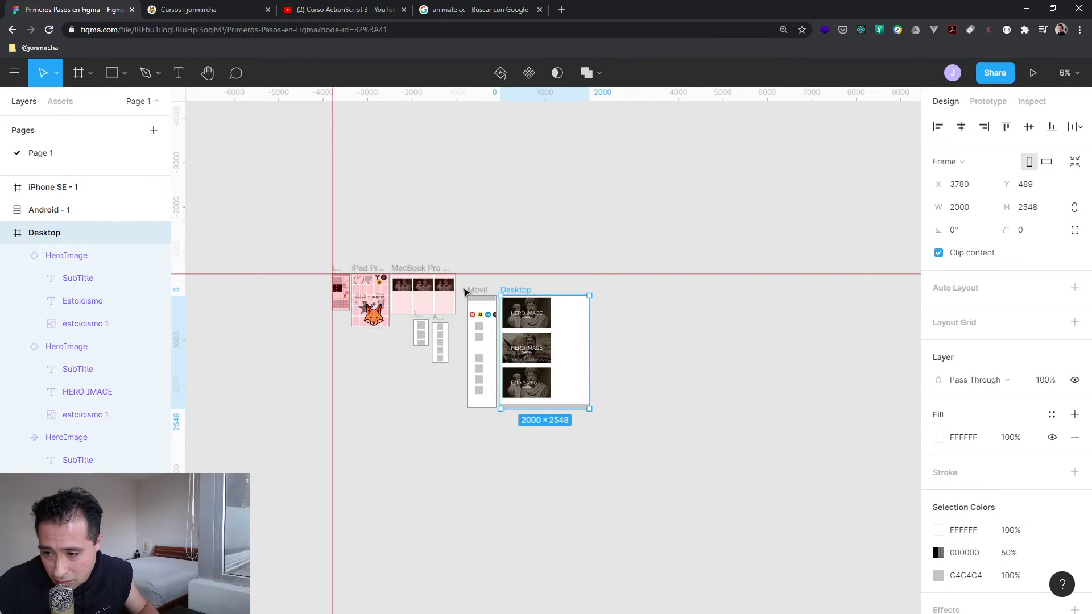
{"action": "left_click_drag", "start_coordinate": [563, 366], "coordinate": [404, 269]}
{"action": "left_click", "coordinate": [563, 340]}
{"action": "key", "text": "Escape"}
{"action": "key", "text": "shift+2"}
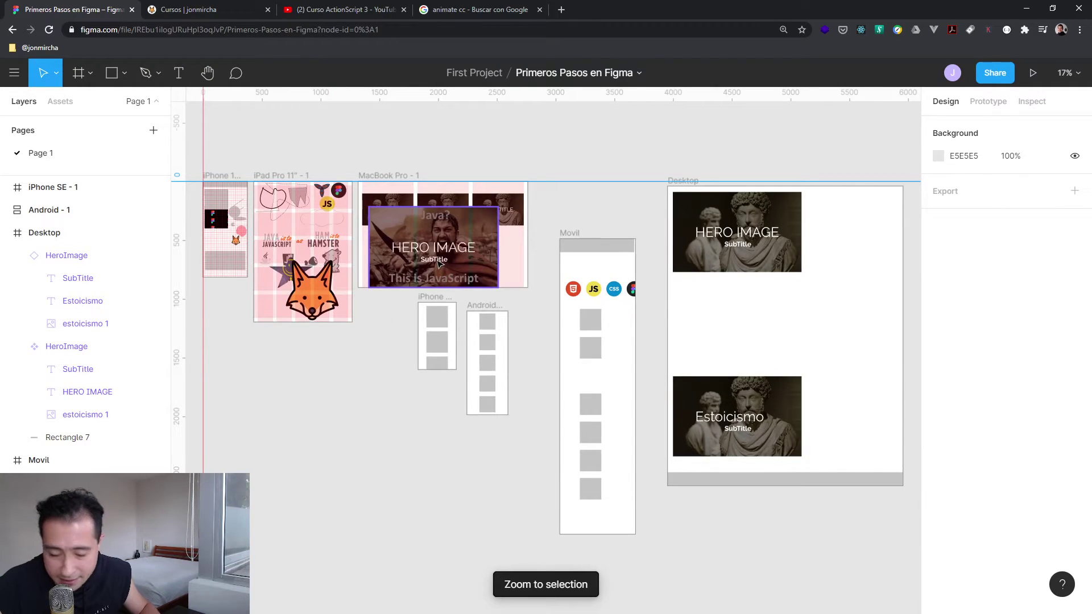
{"action": "key", "text": "shift+1"}
- Scale the moved HeroImage instance down to about 697 × 434 and place it below the row of HERO TITLE images
{"action": "left_click", "coordinate": [399, 177]}
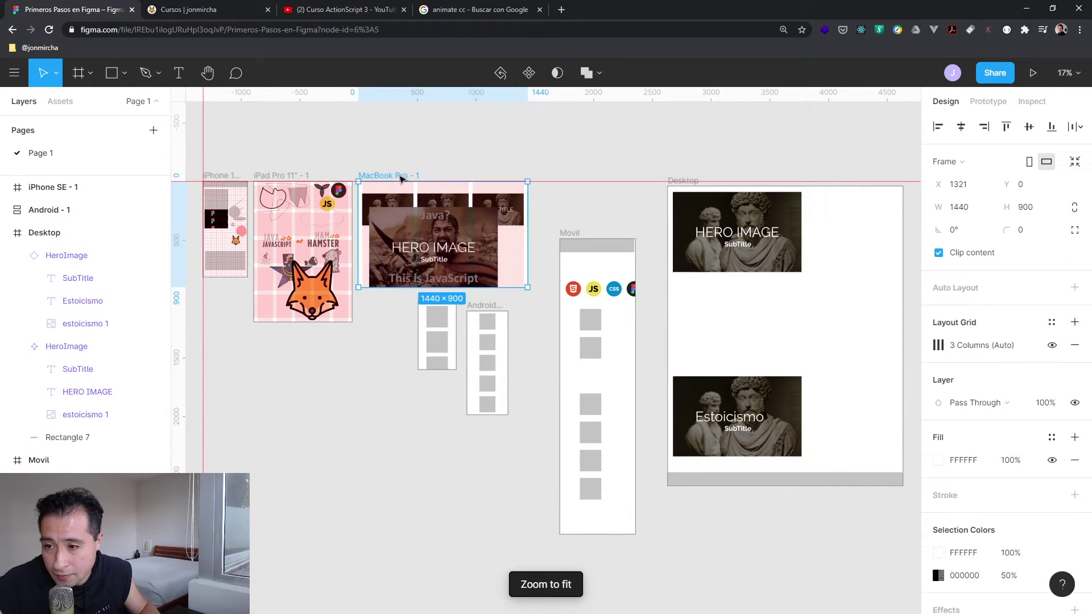
{"action": "key", "text": "shift+2"}
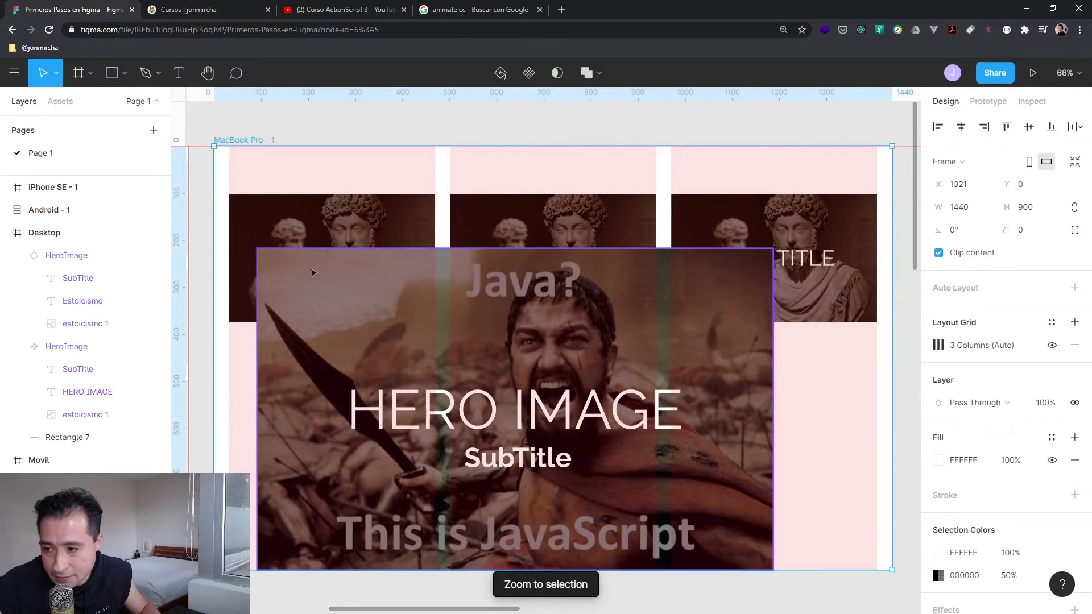
{"action": "left_click", "coordinate": [295, 286]}
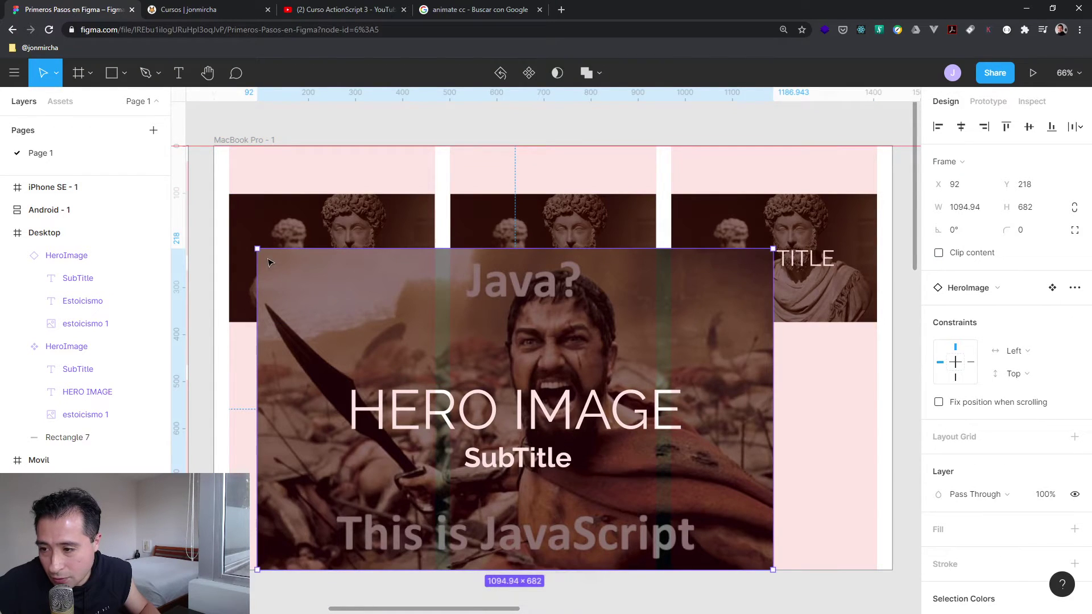
{"action": "key", "text": "k"}
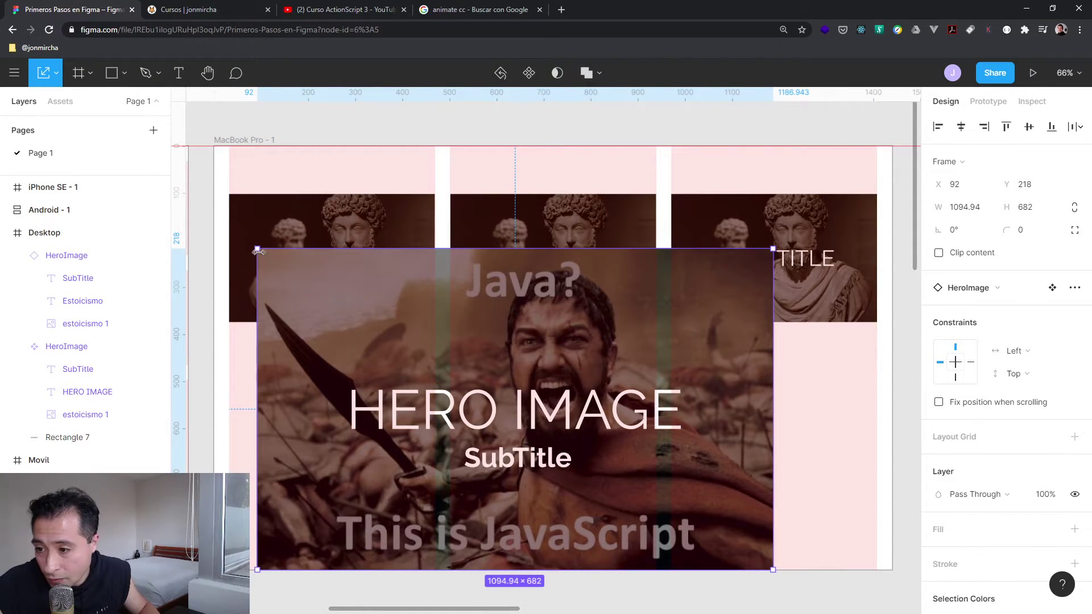
{"action": "left_click_drag", "start_coordinate": [256, 248], "coordinate": [446, 375]}
{"action": "left_click_drag", "start_coordinate": [520, 379], "coordinate": [345, 357]}
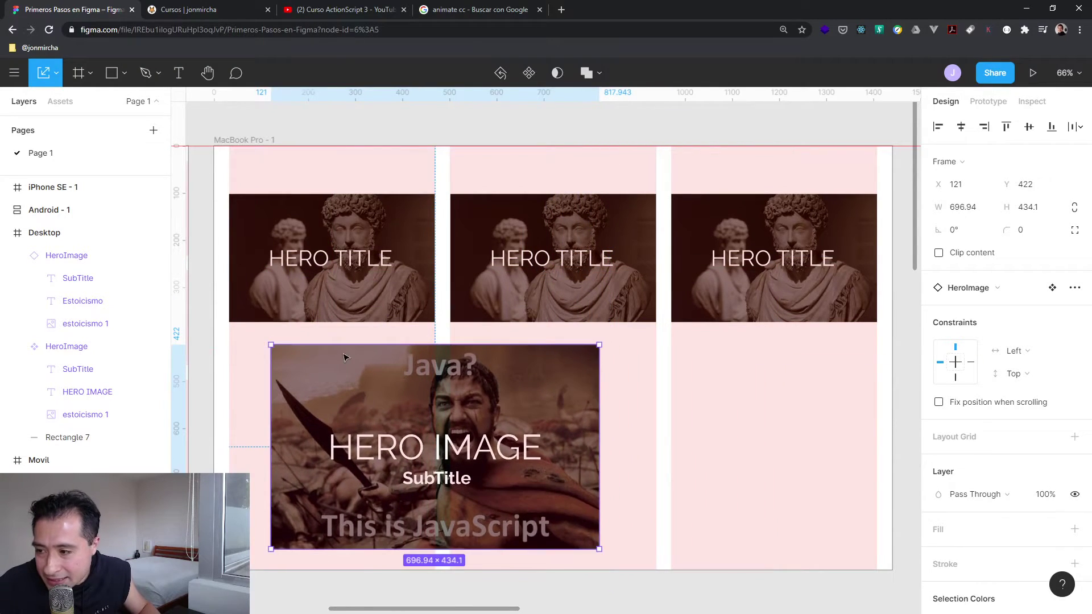
- Go to the main component from the scaled HeroImage instance and look back across the frames to the instance
{"action": "left_click", "coordinate": [1052, 289]}
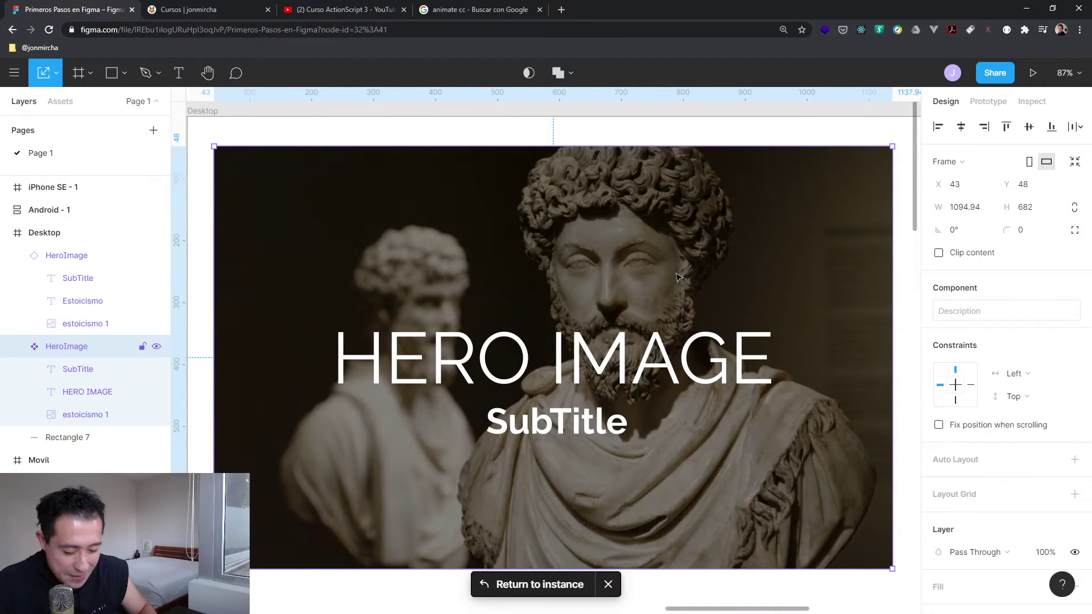
{"action": "key", "text": "minus"}
{"action": "key", "text": "minus"}
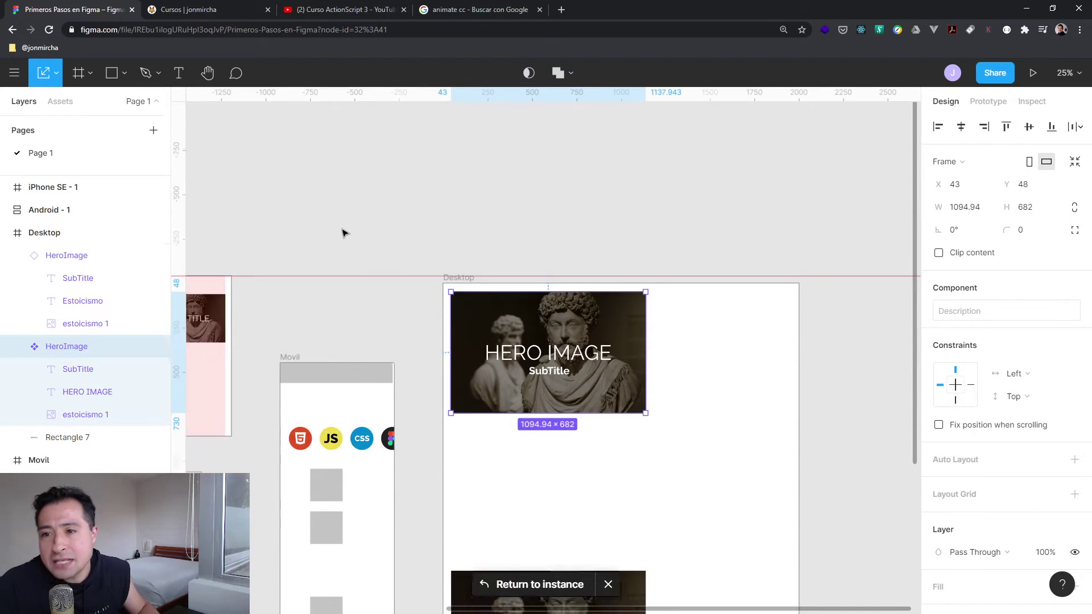
{"action": "scroll", "coordinate": [343, 232], "scroll_direction": "up", "scroll_amount": 1}
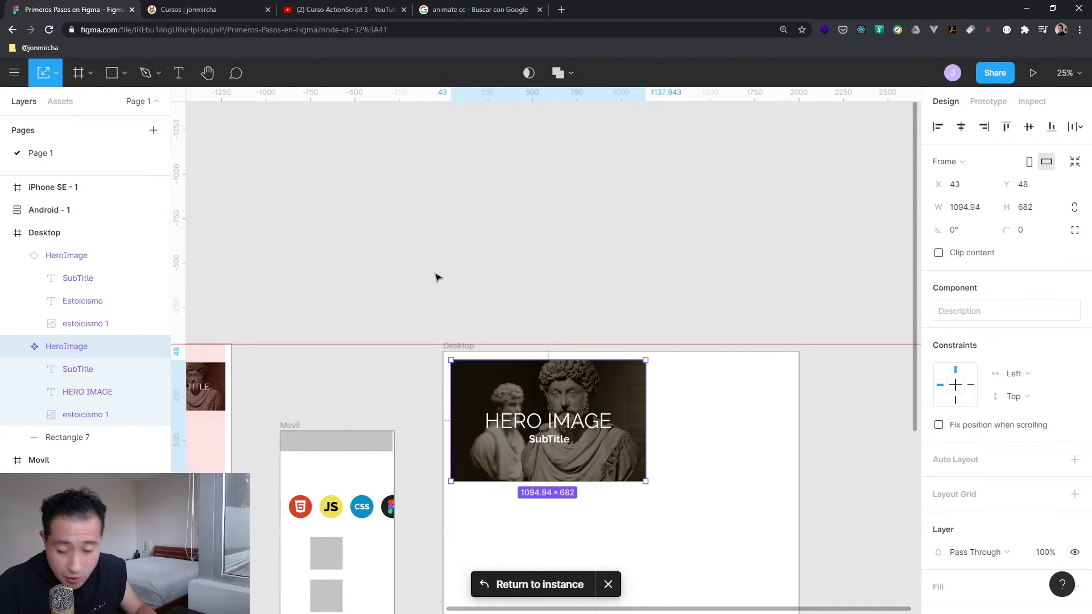
{"action": "key", "text": "h"}
{"action": "scroll", "coordinate": [366, 291], "scroll_direction": "left", "scroll_amount": 10}
{"action": "scroll", "coordinate": [365, 291], "scroll_direction": "down", "scroll_amount": 3}
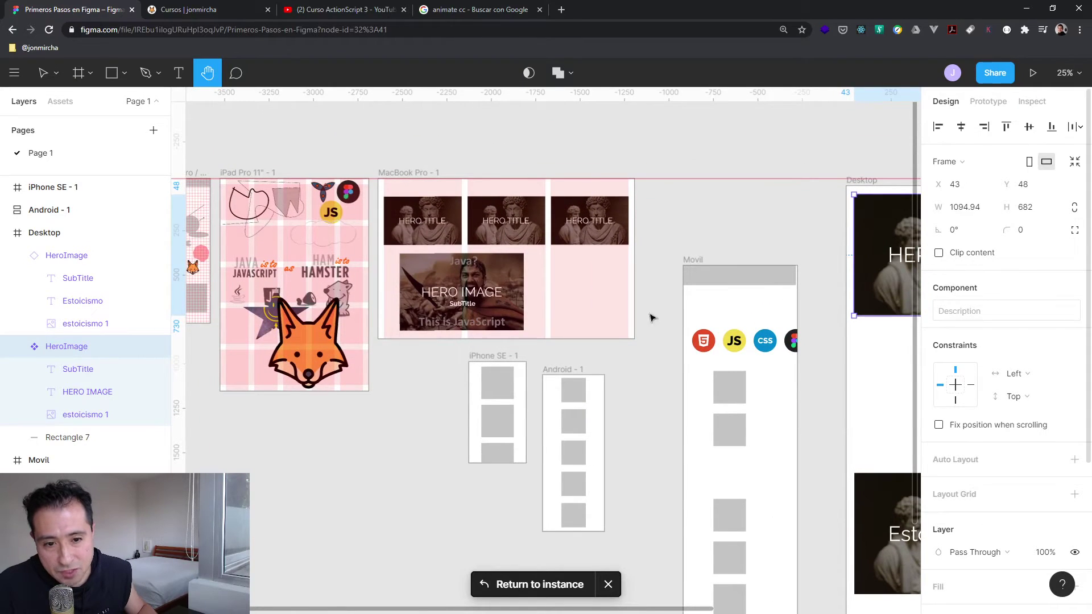
- Review the scaled instance's override options and move it to about X 707, Y 426 in the MacBook Pro - 1 frame
{"action": "key", "text": "v"}
{"action": "left_click", "coordinate": [470, 266]}
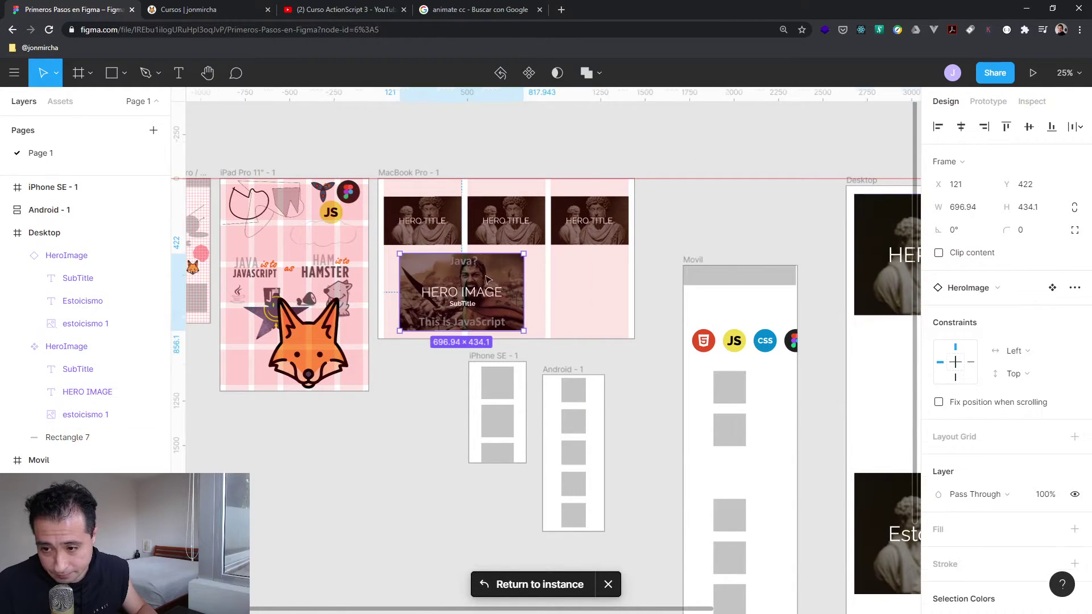
{"action": "left_click", "coordinate": [1075, 287]}
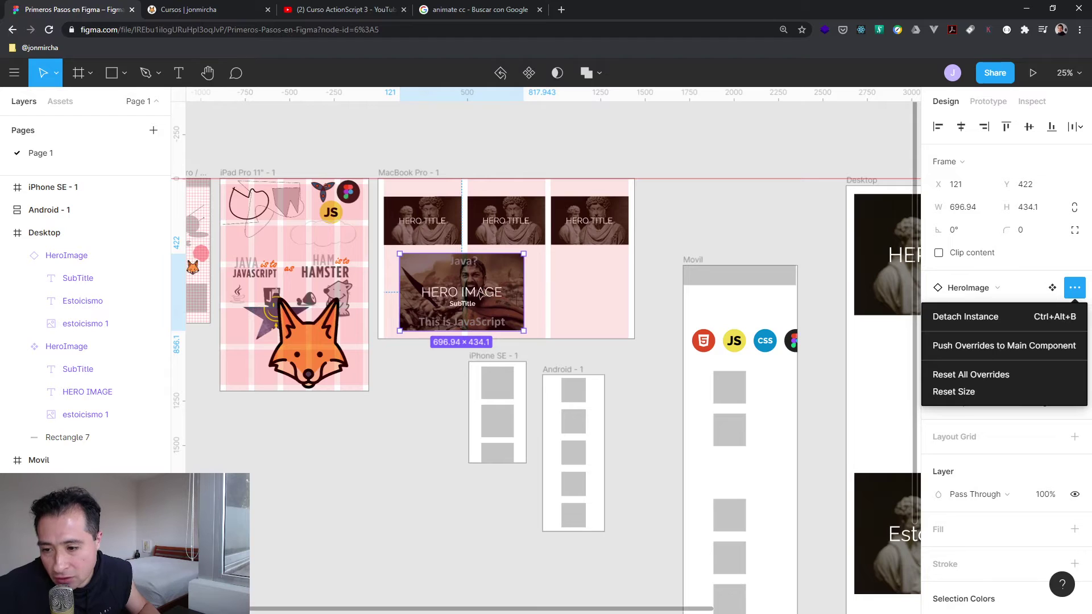
{"action": "left_click_drag", "start_coordinate": [481, 278], "coordinate": [581, 280]}
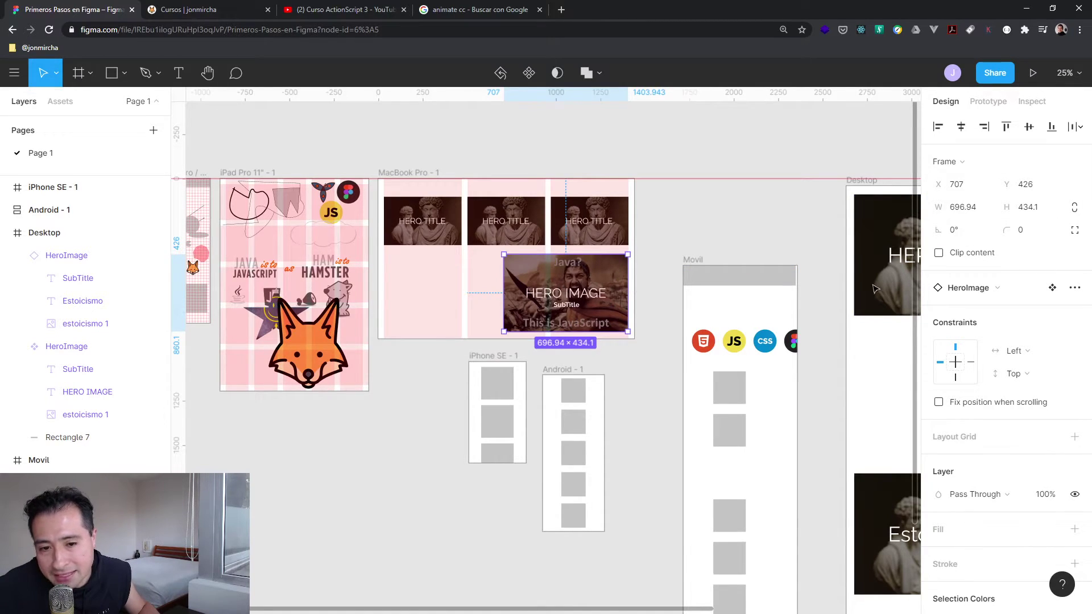
- Detach the scaled HeroImage instance from its main component and locate it among the MacBook Pro - 1 layers
{"action": "left_click", "coordinate": [879, 267]}
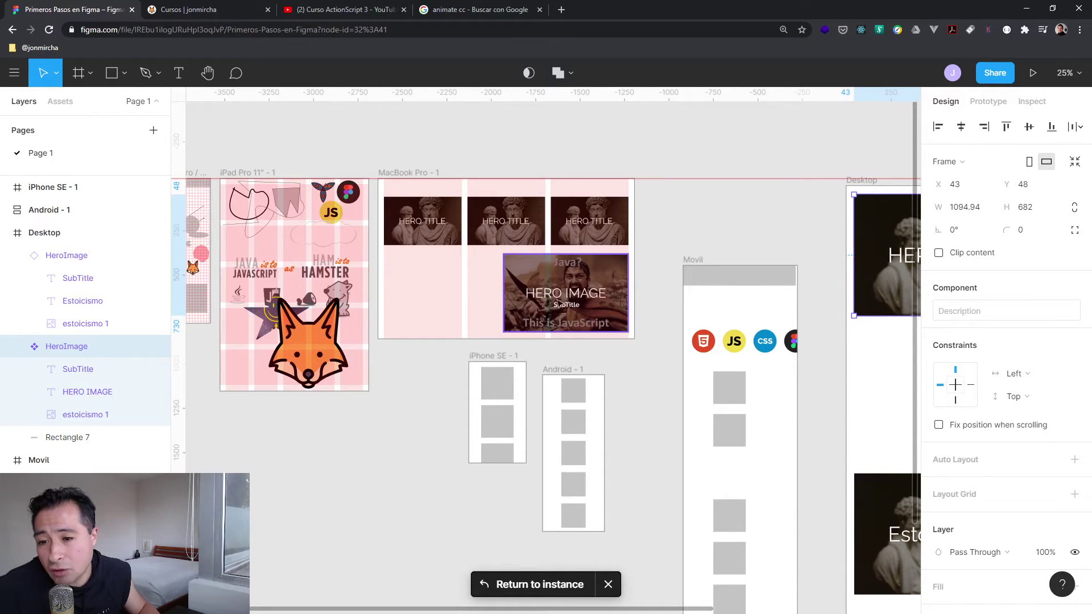
{"action": "left_click", "coordinate": [570, 284]}
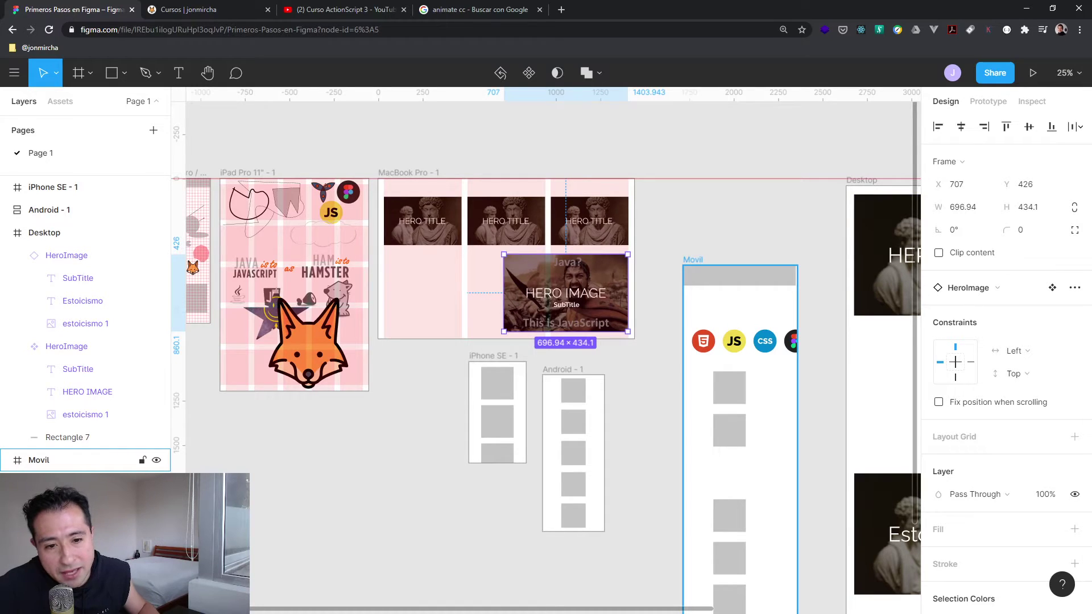
{"action": "left_click", "coordinate": [1075, 288]}
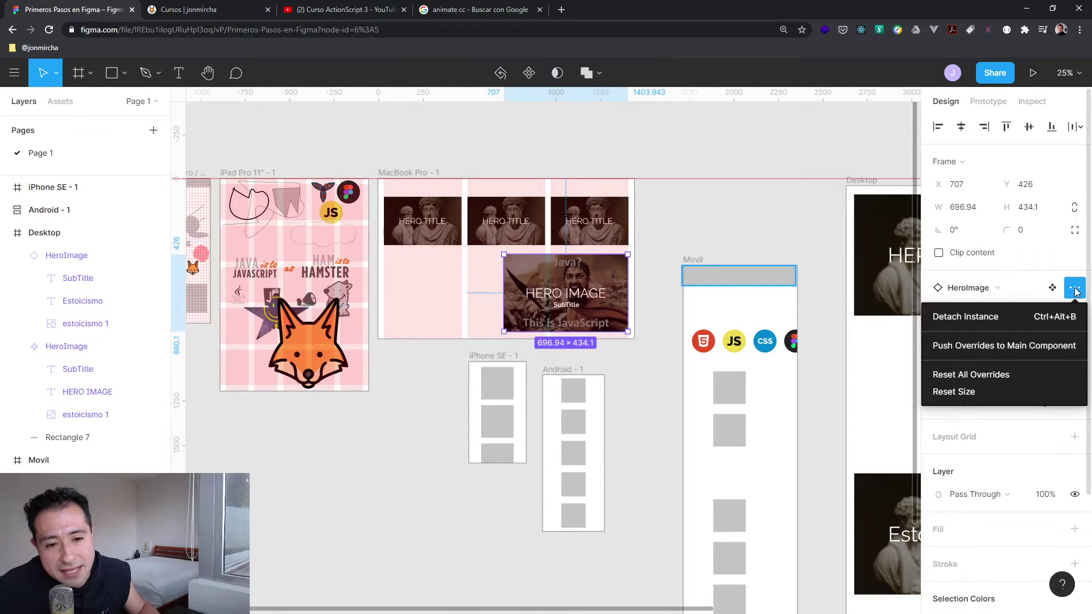
{"action": "left_click", "coordinate": [967, 318]}
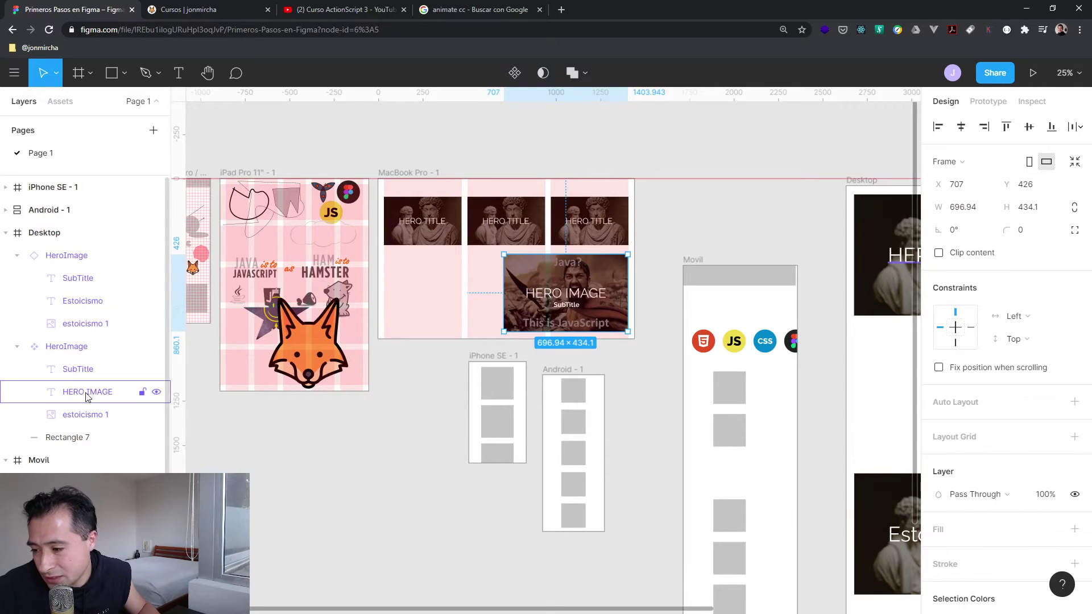
{"action": "scroll", "coordinate": [48, 409], "scroll_direction": "down", "scroll_amount": 3}
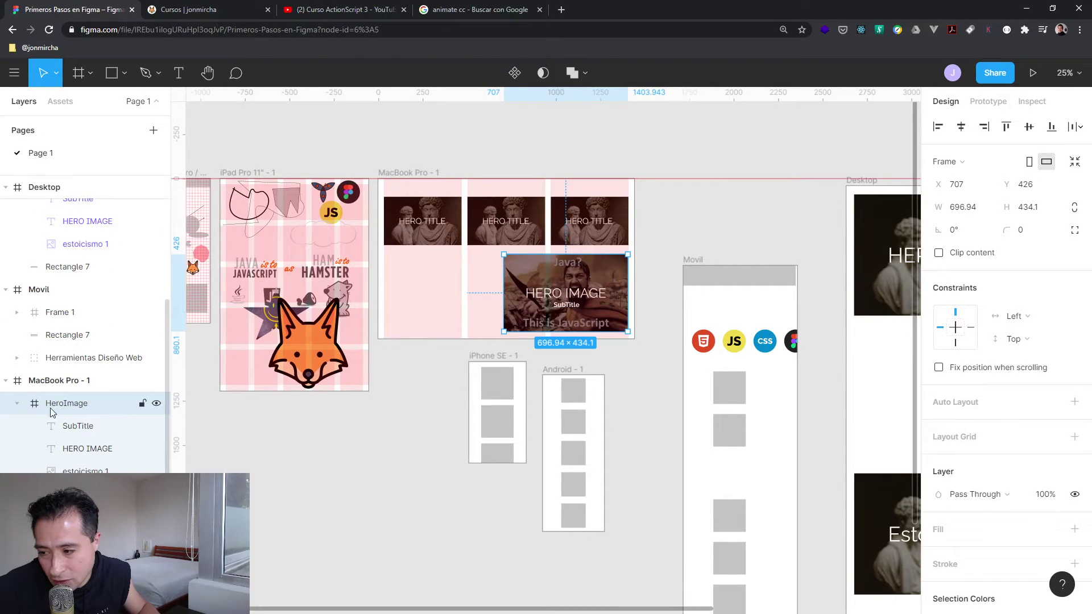
- Move the detached HeroImage frame back to the Desktop frame, into the empty area at its right edge
{"action": "left_click_drag", "start_coordinate": [550, 281], "coordinate": [883, 377]}
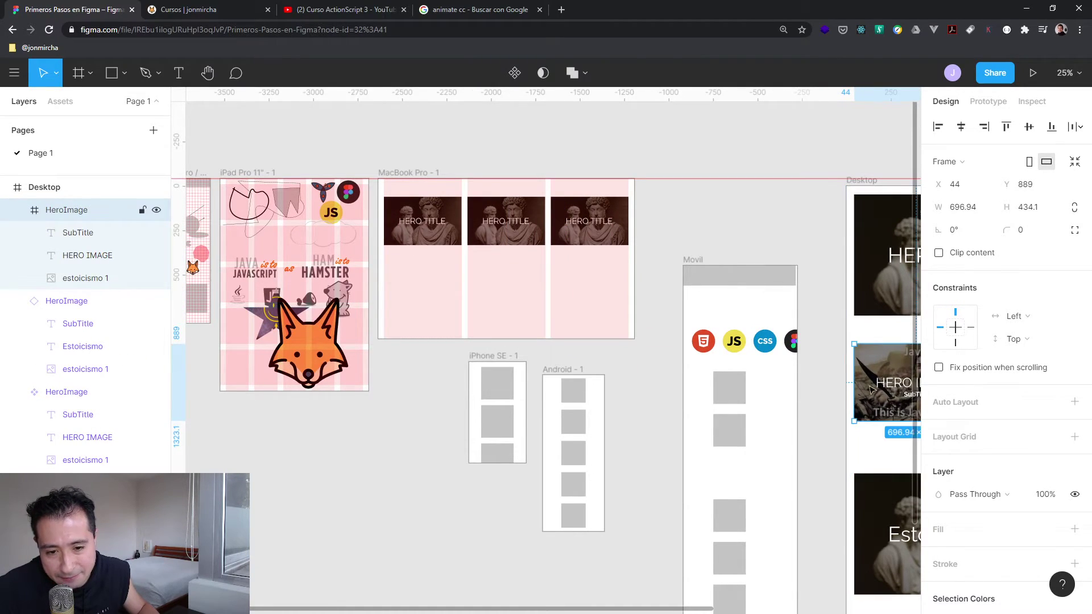
{"action": "left_click", "coordinate": [886, 443]}
{"action": "key", "text": "h"}
{"action": "left_click_drag", "start_coordinate": [878, 451], "coordinate": [434, 405]}
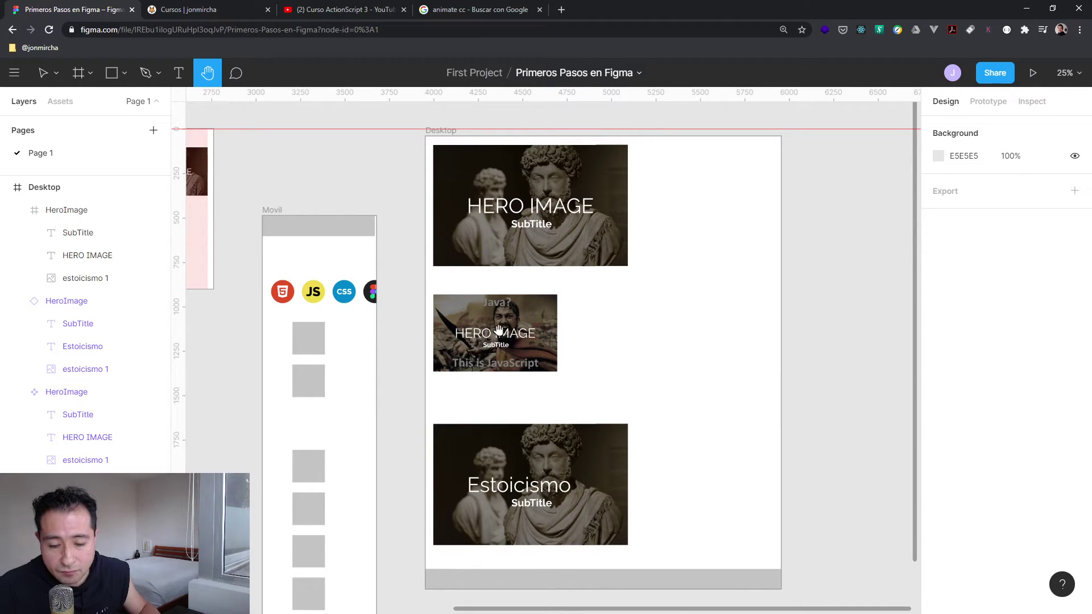
{"action": "key", "text": "v"}
{"action": "left_click", "coordinate": [504, 333]}
{"action": "left_click_drag", "start_coordinate": [526, 323], "coordinate": [746, 341]}
- Change the main HeroImage component's title to "HERO'S IMAGE"
{"action": "left_click", "coordinate": [564, 200]}
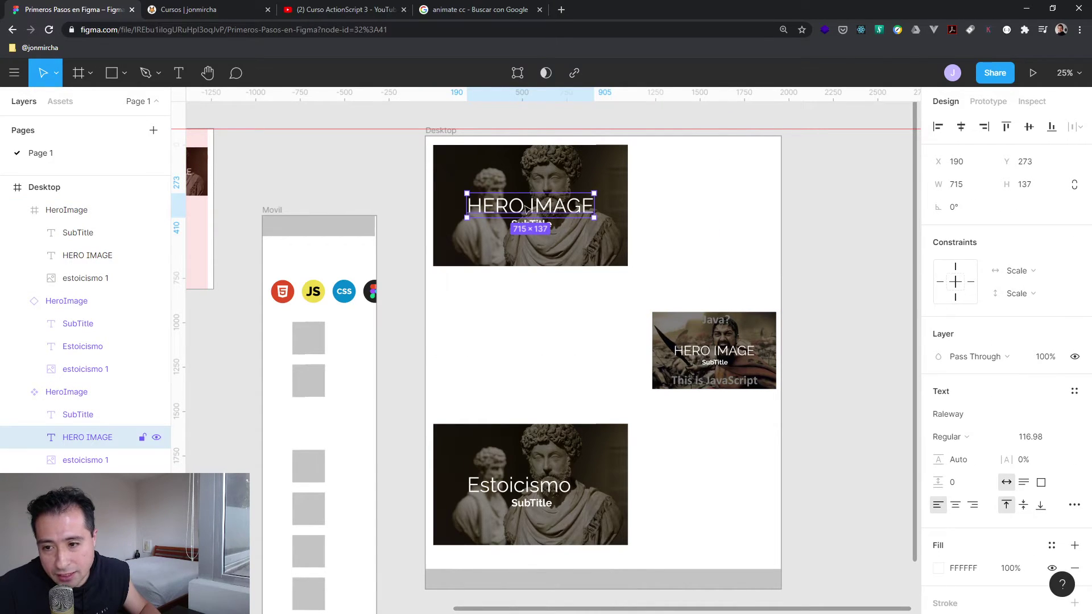
{"action": "key", "text": "Return"}
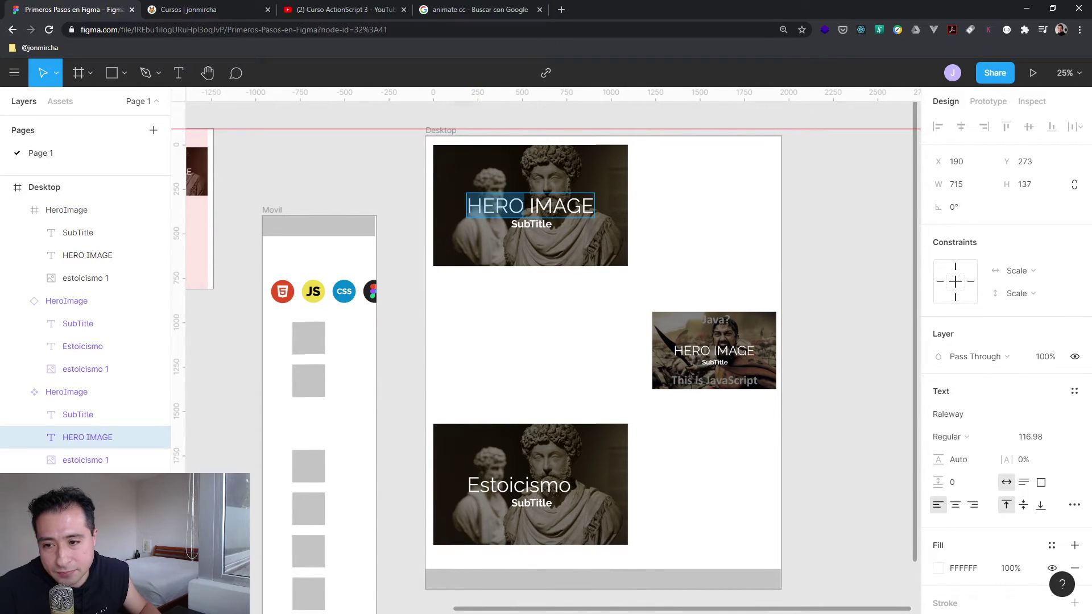
{"action": "left_click", "coordinate": [524, 205]}
{"action": "type", "text": "'S"}
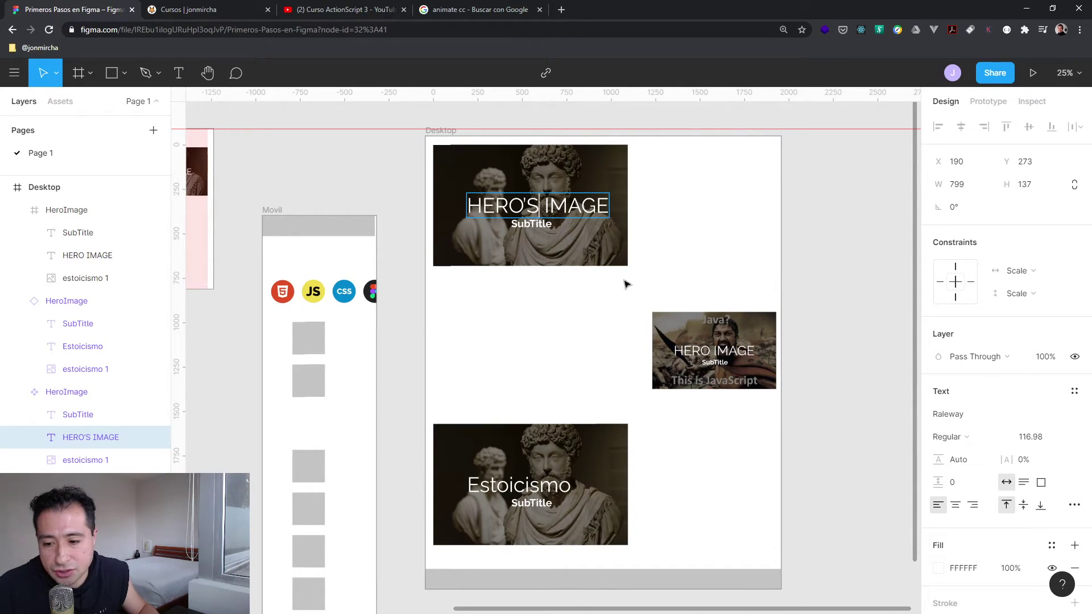
{"action": "key", "text": "Escape"}
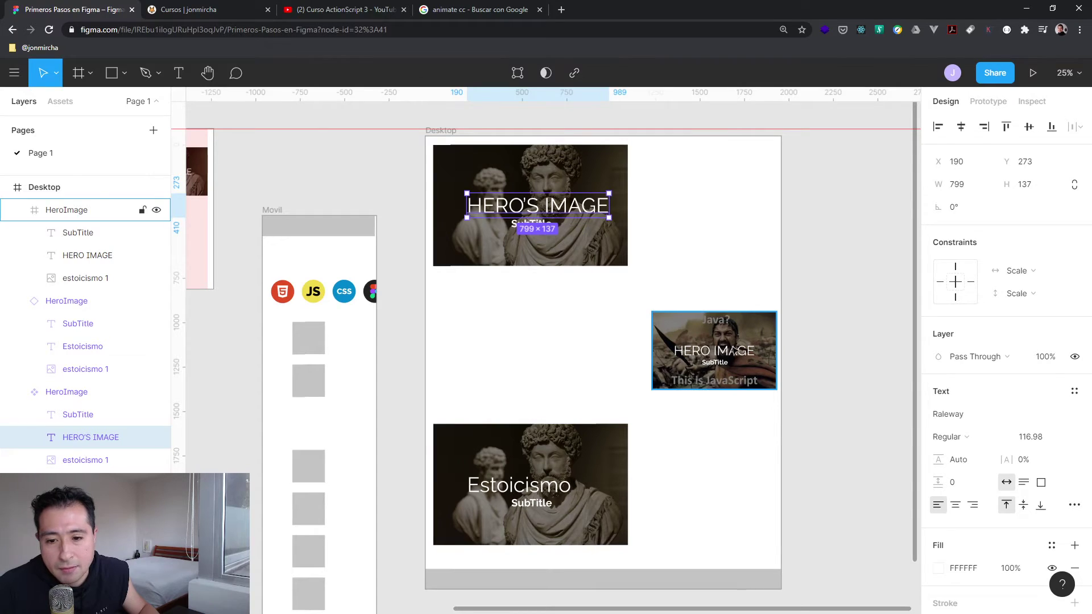
- Select the detached HeroImage frame and the main component in turn to compare their titles
{"action": "left_click", "coordinate": [733, 349]}
{"action": "left_click", "coordinate": [587, 264]}
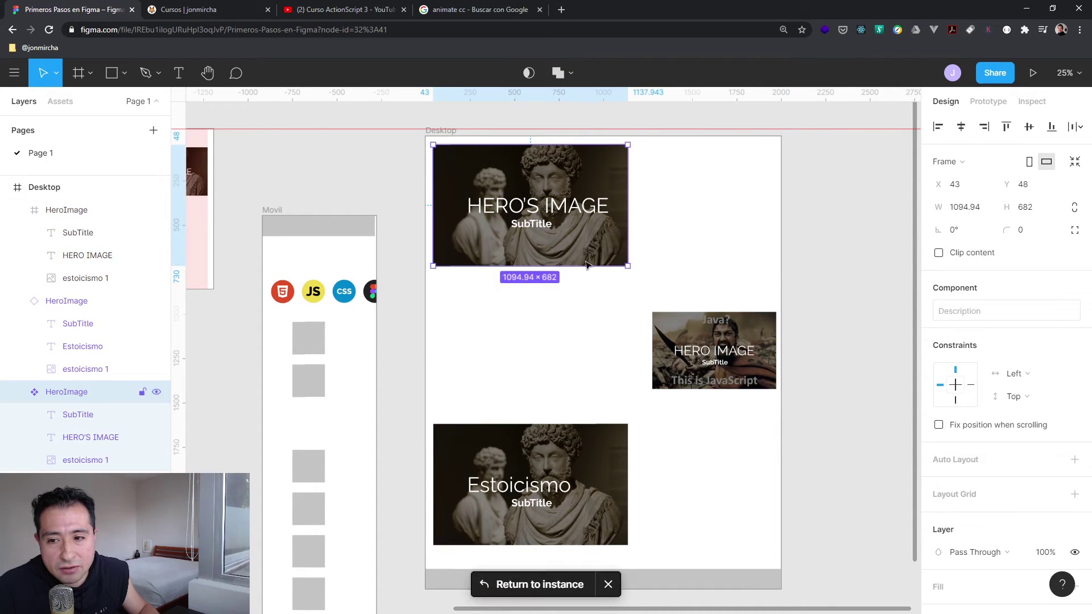
{"action": "left_click", "coordinate": [751, 359]}
{"action": "left_click", "coordinate": [596, 239]}
{"action": "left_click", "coordinate": [716, 370]}
{"action": "left_click", "coordinate": [539, 230]}
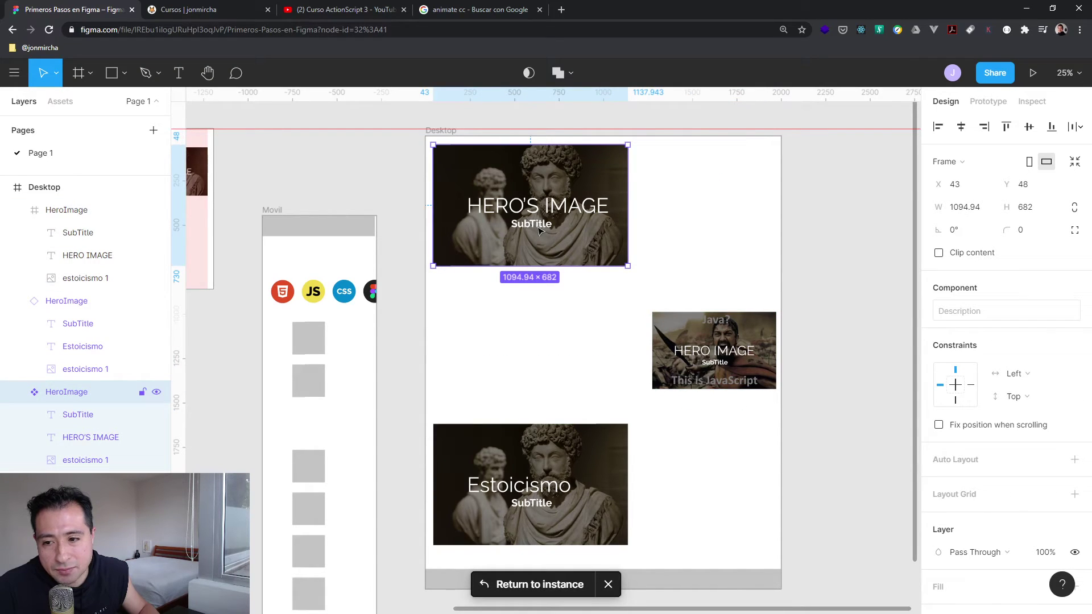
- Shift the main HeroImage component slightly within the Desktop frame to X 51, Y 68
{"action": "left_click", "coordinate": [591, 206]}
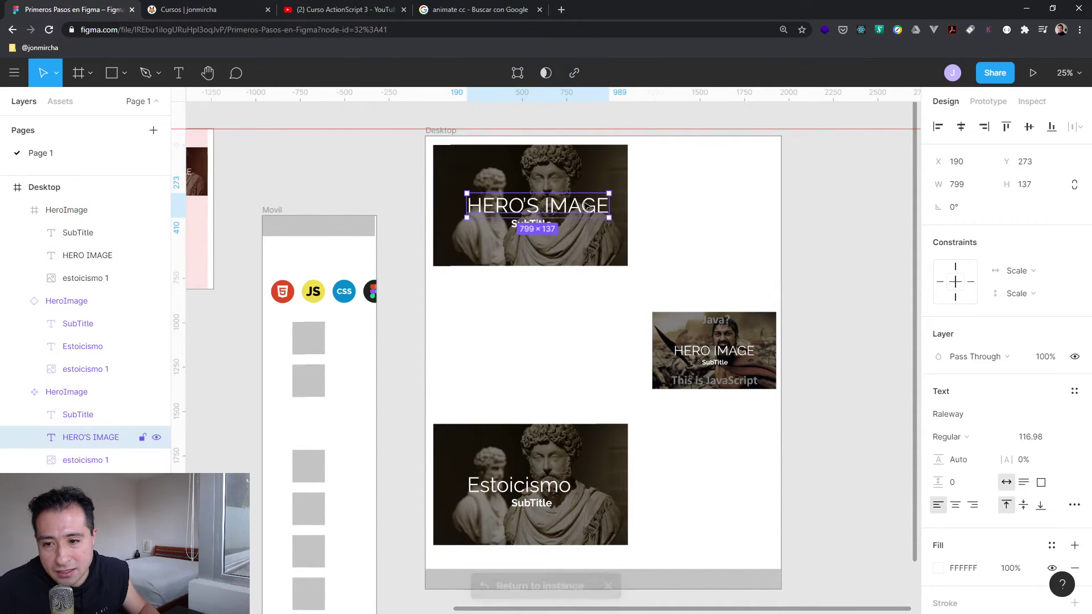
{"action": "key", "text": "Escape"}
{"action": "mouse_move", "coordinate": [617, 190]}
{"action": "left_mouse_down"}
{"action": "mouse_move", "coordinate": [630, 203]}
{"action": "mouse_move", "coordinate": [618, 192]}
{"action": "left_mouse_up"}
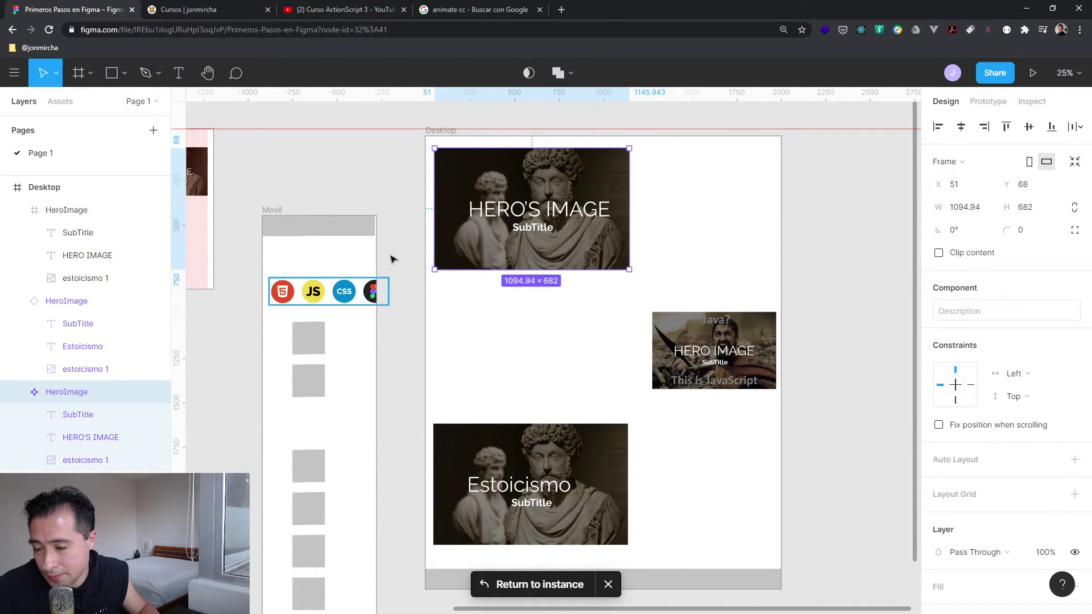
- Move the main HeroImage component's title and subtitle down together to the image's lower edge, with the title at Y 460, and align their horizontal centers
{"action": "left_click", "coordinate": [85, 460]}
{"action": "left_click", "coordinate": [91, 437]}
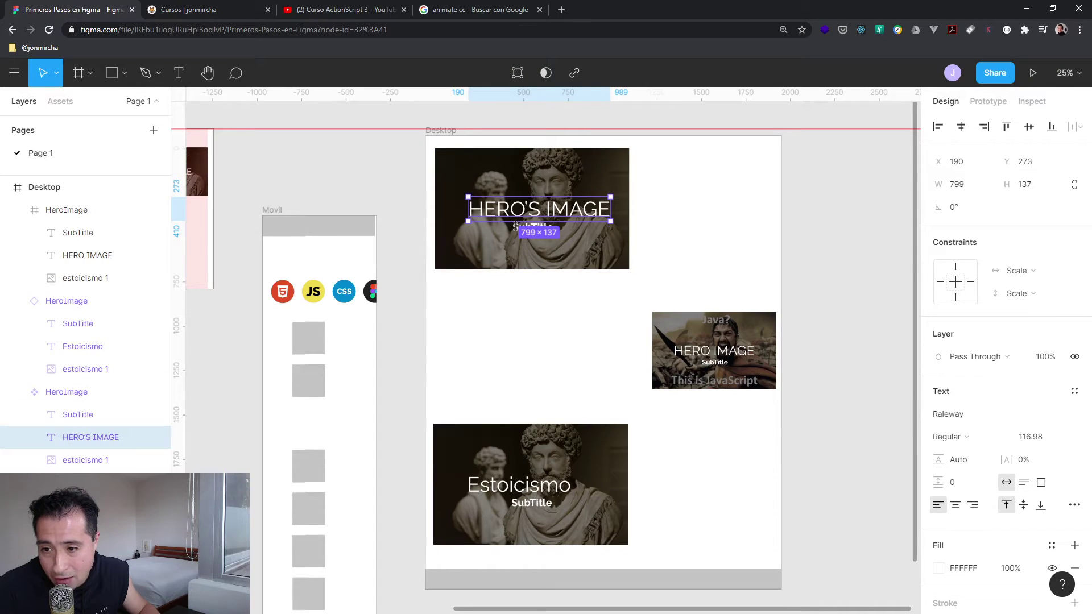
{"action": "left_click", "coordinate": [516, 271]}
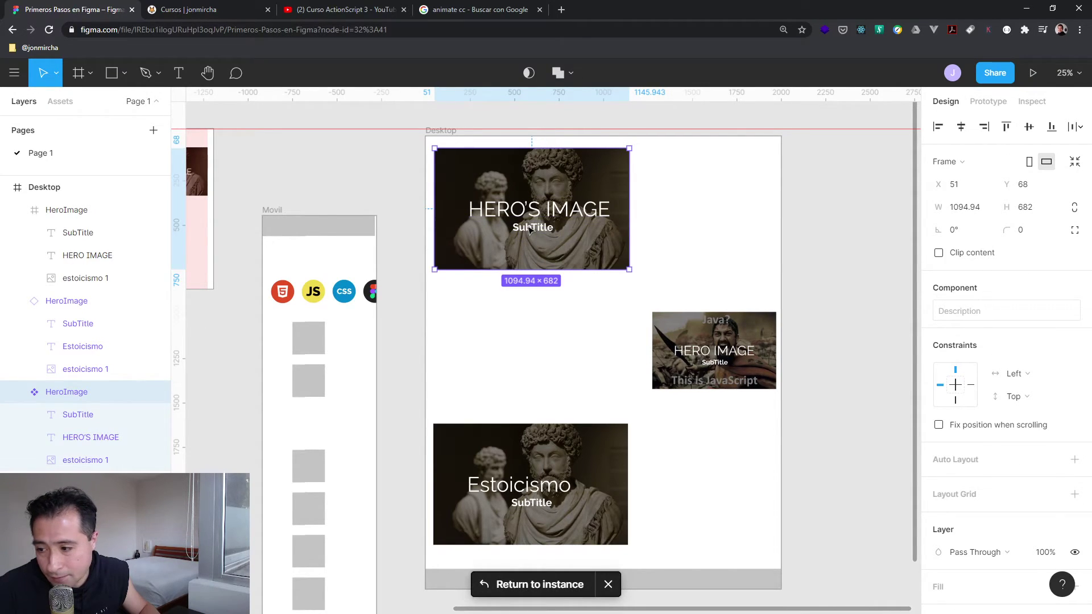
{"action": "double_click", "coordinate": [519, 230]}
{"action": "left_click", "coordinate": [71, 430], "text": "shift"}
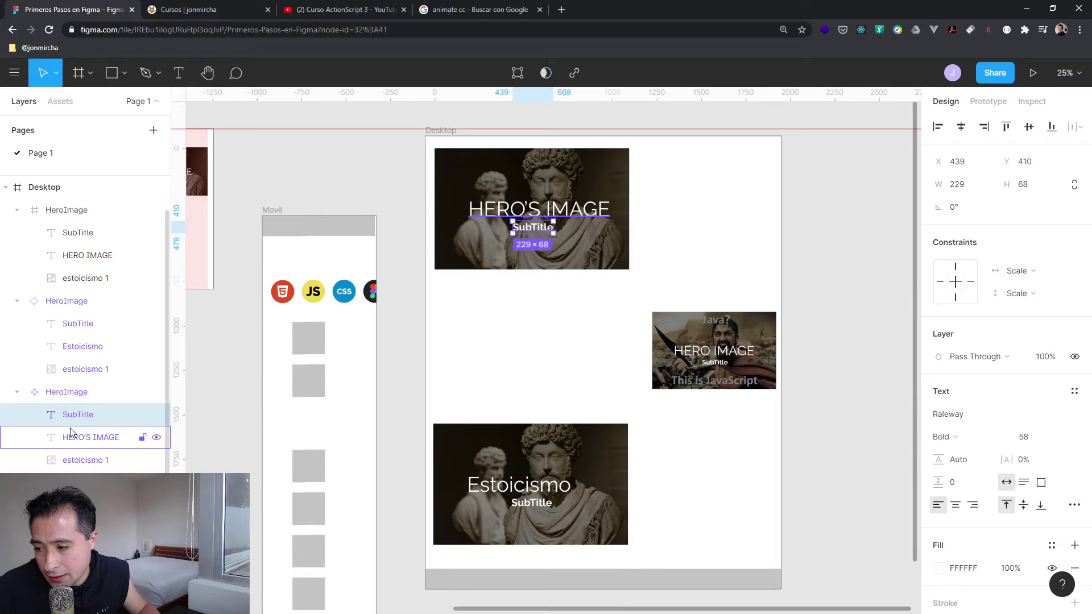
{"action": "key", "text": "Down"}
{"action": "key", "text": "Down"}
{"action": "key", "text": "Down"}
{"action": "key", "text": "Down"}
{"action": "key", "text": "Down"}
{"action": "key", "text": "Down"}
{"action": "key", "text": "Down"}
{"action": "key", "text": "Down"}
{"action": "key", "text": "Down"}
{"action": "key", "text": "Down"}
{"action": "key", "text": "Down"}
{"action": "key", "text": "Down"}
{"action": "key", "text": "Down"}
{"action": "key", "text": "Down"}
{"action": "key", "text": "Down"}
{"action": "key", "text": "Down"}
{"action": "key", "text": "Down"}
{"action": "key", "text": "Down"}
{"action": "key", "text": "Down"}
{"action": "key", "text": "Down"}
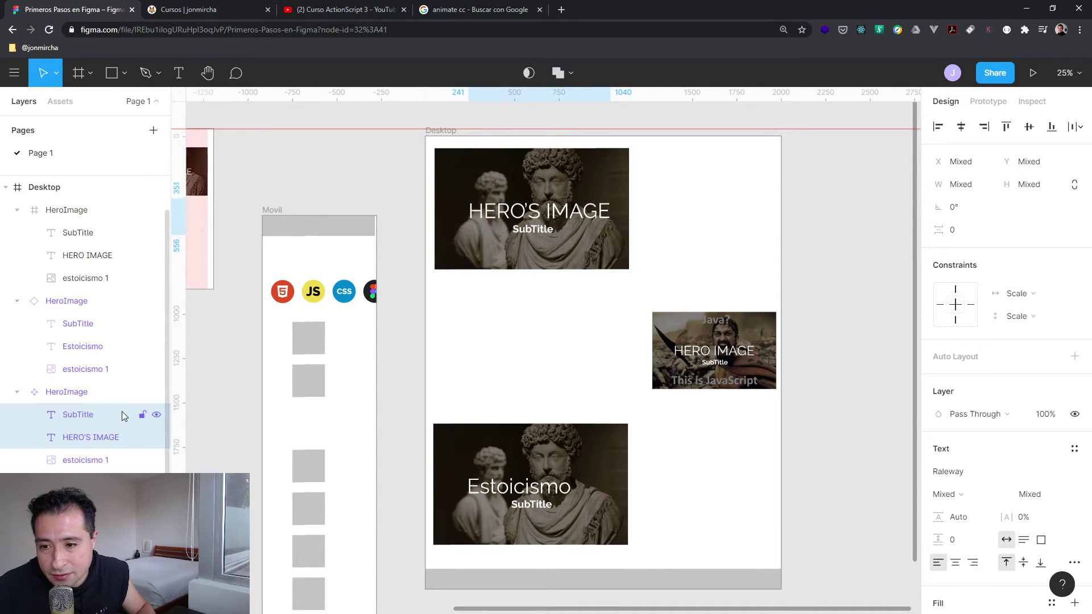
{"action": "key", "text": "Down"}
{"action": "key", "text": "Down"}
{"action": "key", "text": "Down"}
{"action": "key", "text": "Down"}
{"action": "key", "text": "Down"}
{"action": "key", "text": "Down"}
{"action": "key", "text": "Down"}
{"action": "key", "text": "Down"}
{"action": "key", "text": "Down"}
{"action": "key", "text": "Down"}
{"action": "key", "text": "Down"}
{"action": "key", "text": "Down"}
{"action": "key", "text": "Down"}
{"action": "key", "text": "Down"}
{"action": "key", "text": "Down"}
{"action": "key", "text": "Down"}
{"action": "key", "text": "Down"}
{"action": "key", "text": "Down"}
{"action": "key", "text": "Down"}
{"action": "key", "text": "Down"}
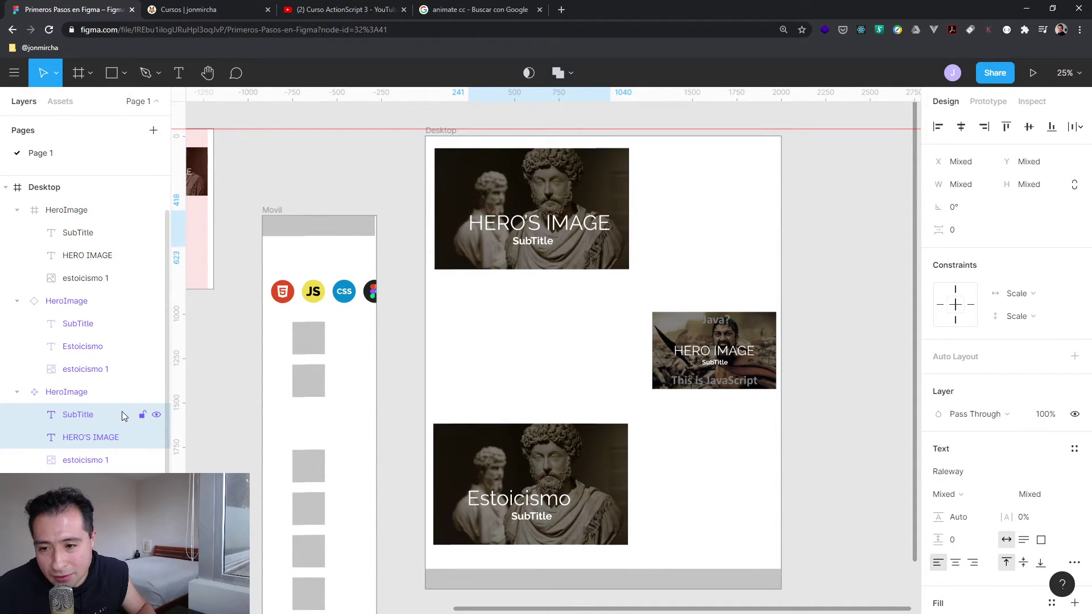
{"action": "key", "text": "Down"}
{"action": "key", "text": "Down"}
{"action": "key", "text": "Down"}
{"action": "key", "text": "Down"}
{"action": "key", "text": "Down"}
{"action": "key", "text": "Down"}
{"action": "key", "text": "Down"}
{"action": "key", "text": "Down"}
{"action": "key", "text": "Down"}
{"action": "key", "text": "Down"}
{"action": "key", "text": "Down"}
{"action": "key", "text": "Down"}
{"action": "key", "text": "Down"}
{"action": "key", "text": "Down"}
{"action": "key", "text": "Down"}
{"action": "key", "text": "Down"}
{"action": "key", "text": "Down"}
{"action": "key", "text": "Down"}
{"action": "key", "text": "Down"}
{"action": "key", "text": "Down"}
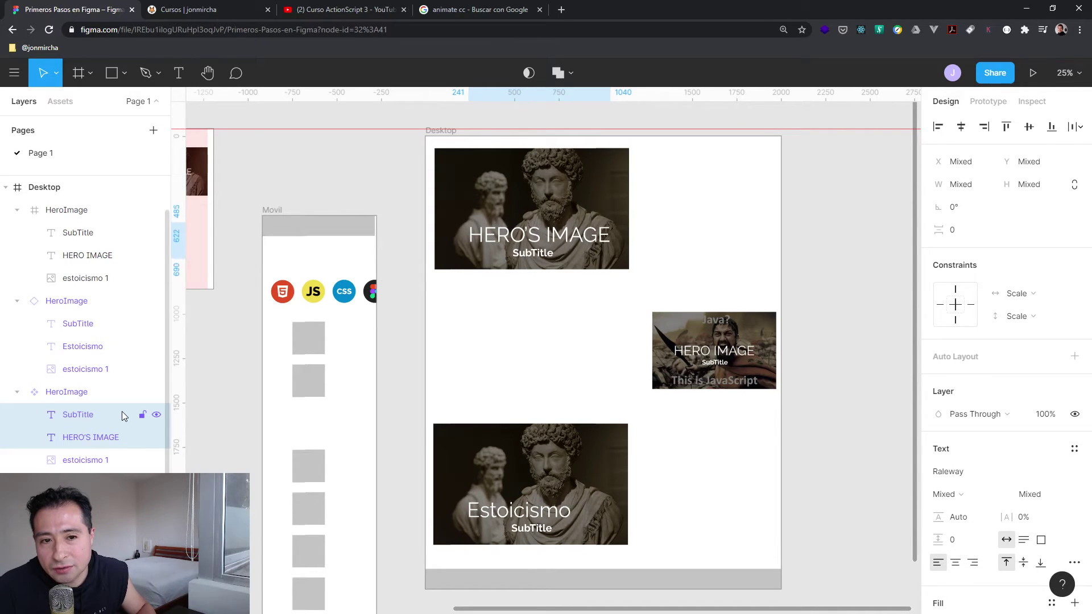
{"action": "key", "text": "Down"}
{"action": "key", "text": "Down"}
{"action": "key", "text": "Down"}
{"action": "key", "text": "Down"}
{"action": "key", "text": "Down"}
{"action": "key", "text": "Down"}
{"action": "key", "text": "Down"}
{"action": "key", "text": "Down"}
{"action": "key", "text": "Down"}
{"action": "key", "text": "Down"}
{"action": "key", "text": "Down"}
{"action": "key", "text": "Down"}
{"action": "key", "text": "Down"}
{"action": "key", "text": "Down"}
{"action": "key", "text": "Down"}
{"action": "key", "text": "Down"}
{"action": "key", "text": "Down"}
{"action": "key", "text": "Down"}
{"action": "key", "text": "Down"}
{"action": "key", "text": "Down"}
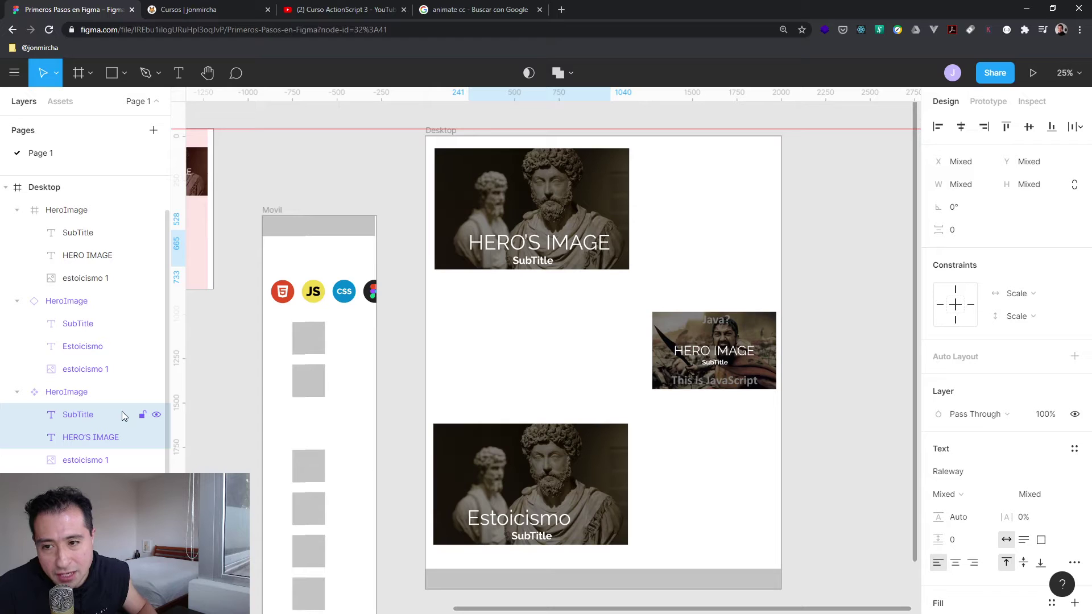
{"action": "key", "text": "Down"}
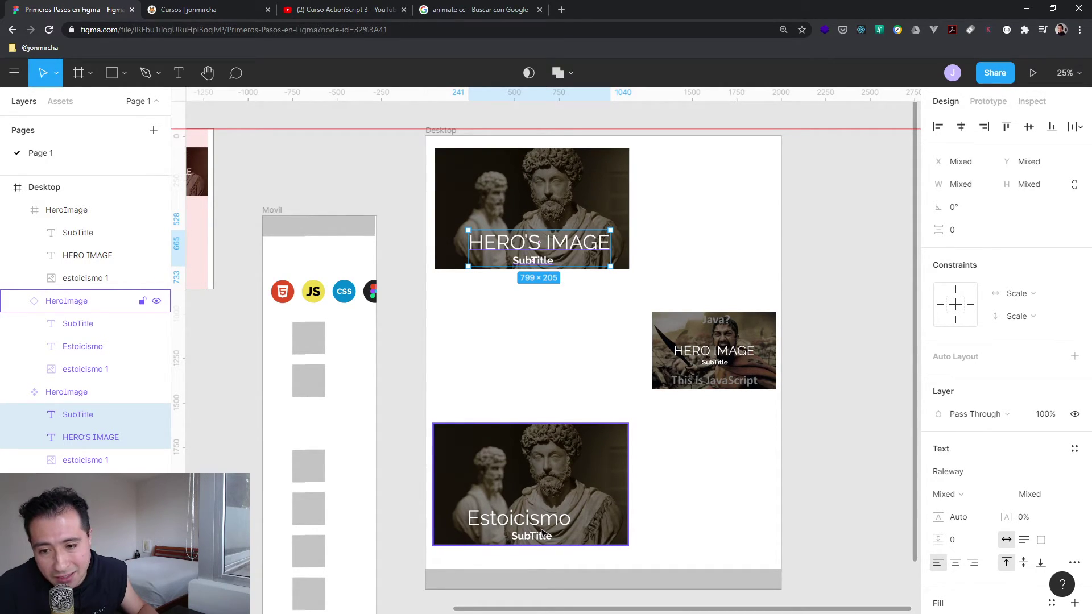
{"action": "left_click", "coordinate": [961, 129]}
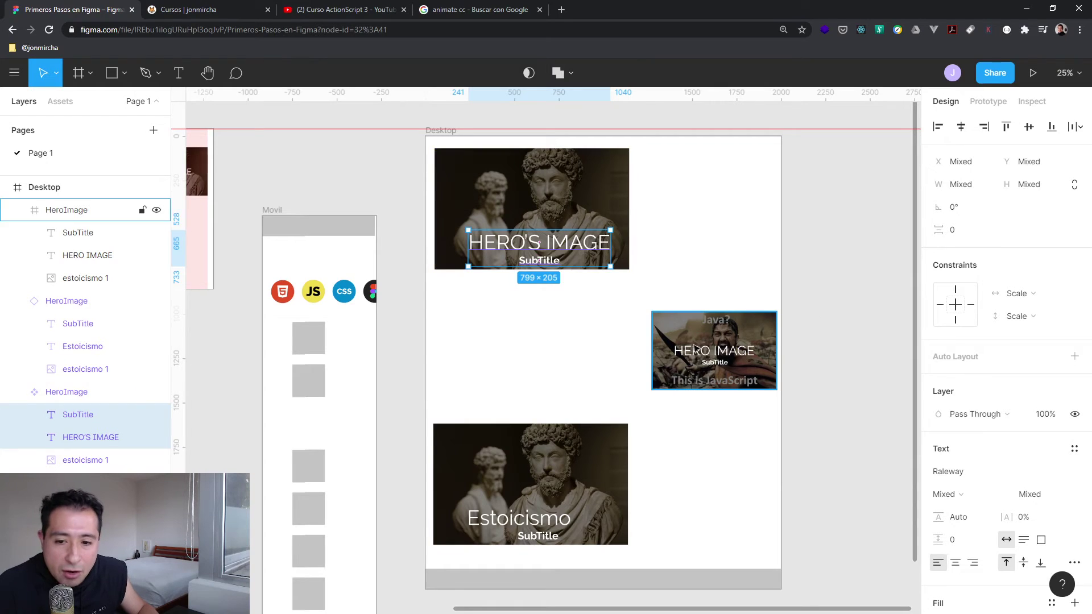
- Shift the detached HeroImage frame to X 1260, Y 973, and reset all overrides on the lower HeroImage instance
{"action": "left_click_drag", "start_coordinate": [650, 322], "coordinate": [646, 320]}
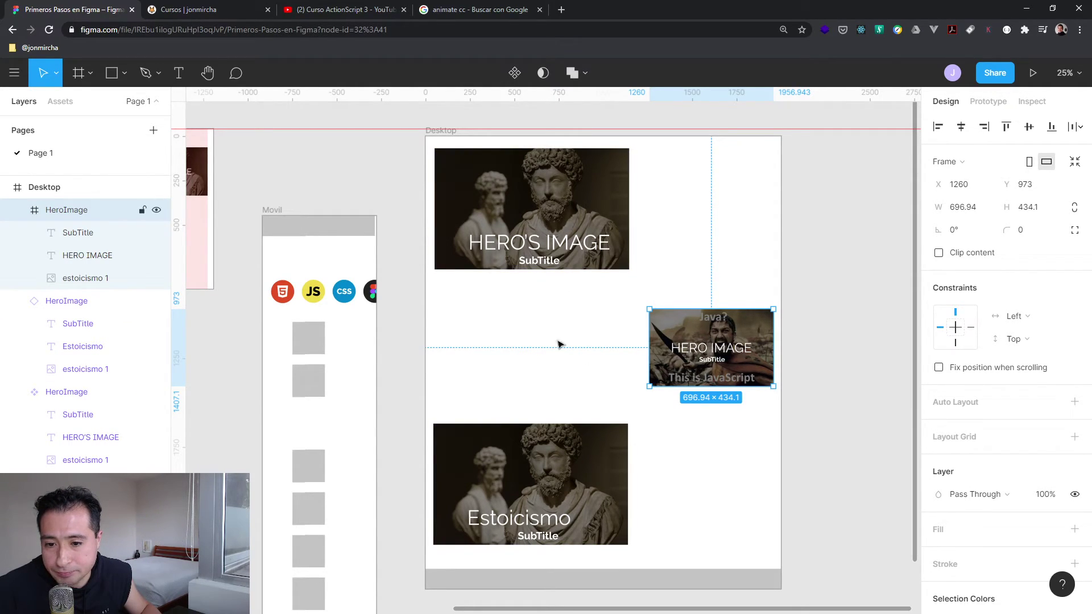
{"action": "left_click", "coordinate": [566, 463]}
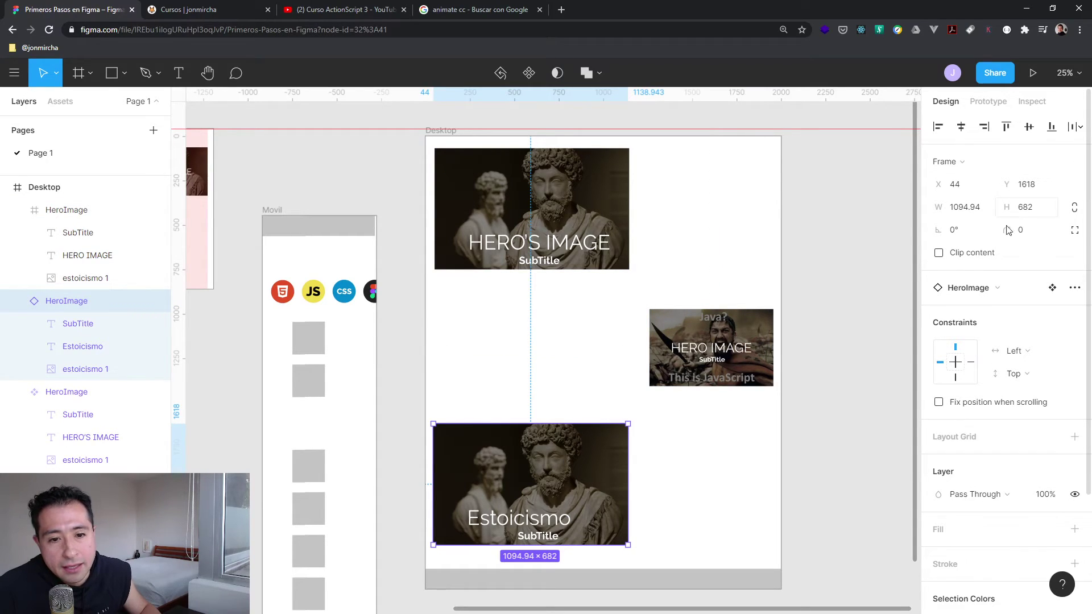
{"action": "left_click", "coordinate": [1075, 288]}
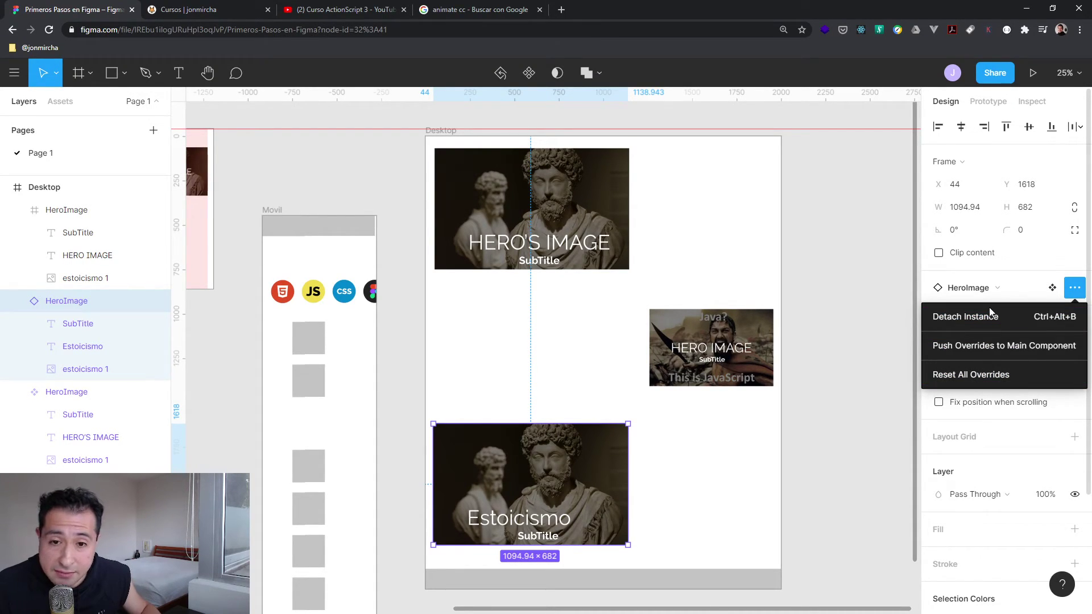
{"action": "left_click", "coordinate": [992, 375]}
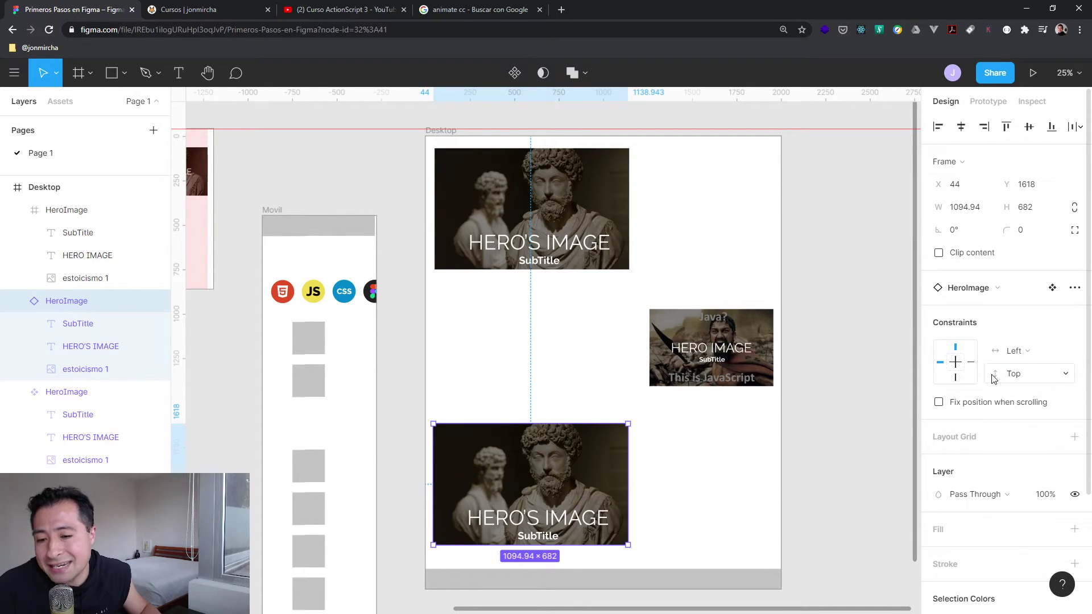
{"action": "left_click", "coordinate": [1071, 291]}
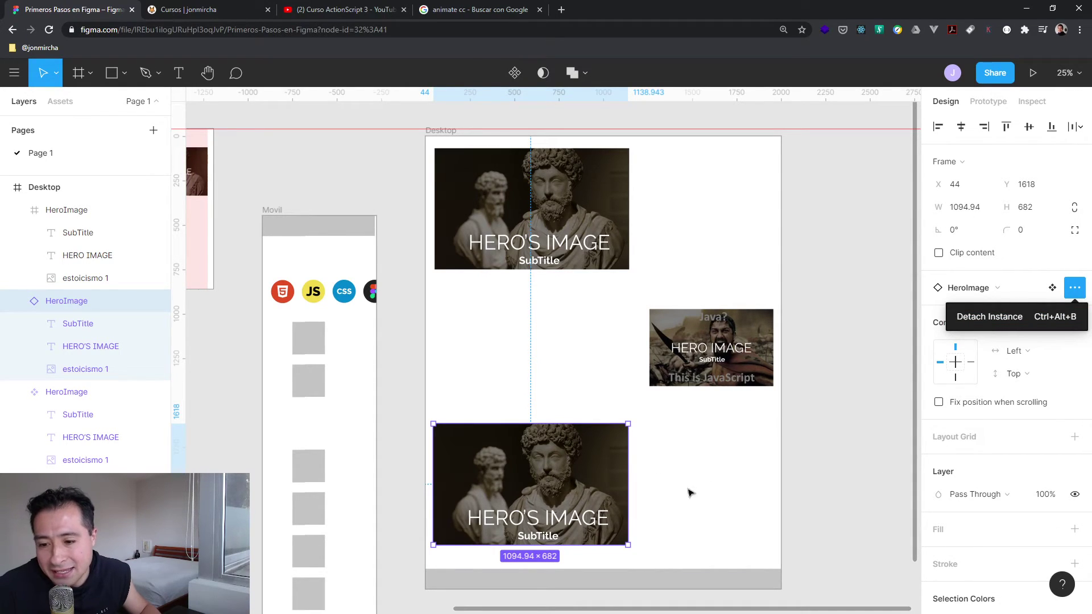
- Try moving the lower HeroImage instance up to X 51, Y 1066 and the detached frame to X 1240, Y 121
{"action": "left_click", "coordinate": [552, 193]}
{"action": "left_click", "coordinate": [560, 459]}
{"action": "left_click_drag", "start_coordinate": [569, 478], "coordinate": [558, 386]}
{"action": "left_click_drag", "start_coordinate": [683, 328], "coordinate": [680, 176]}
{"action": "left_click", "coordinate": [603, 377]}
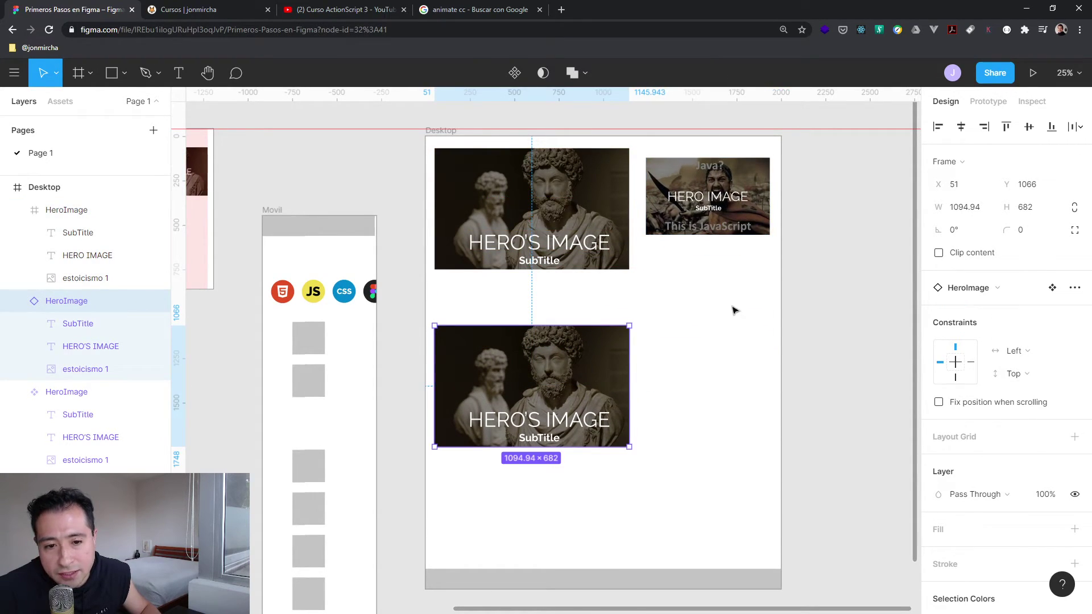
- Return the detached HeroImage frame to X 1260, Y 973 and the instance to X 44, Y 1618
{"action": "key", "text": "shift+Tab"}
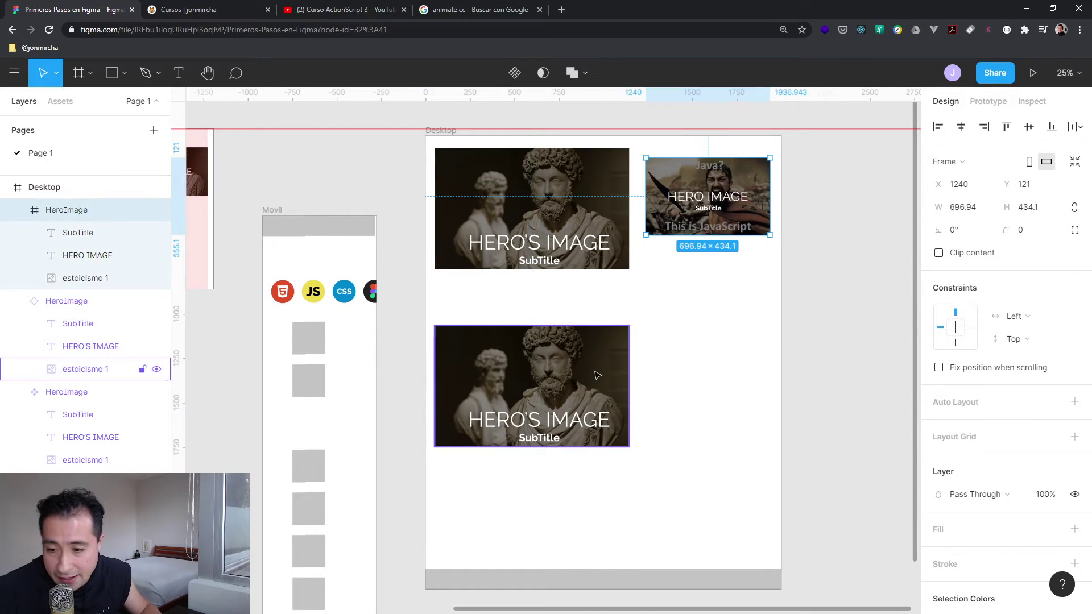
{"action": "left_click_drag", "start_coordinate": [708, 196], "coordinate": [711, 348]}
{"action": "left_click_drag", "start_coordinate": [586, 381], "coordinate": [580, 477]}
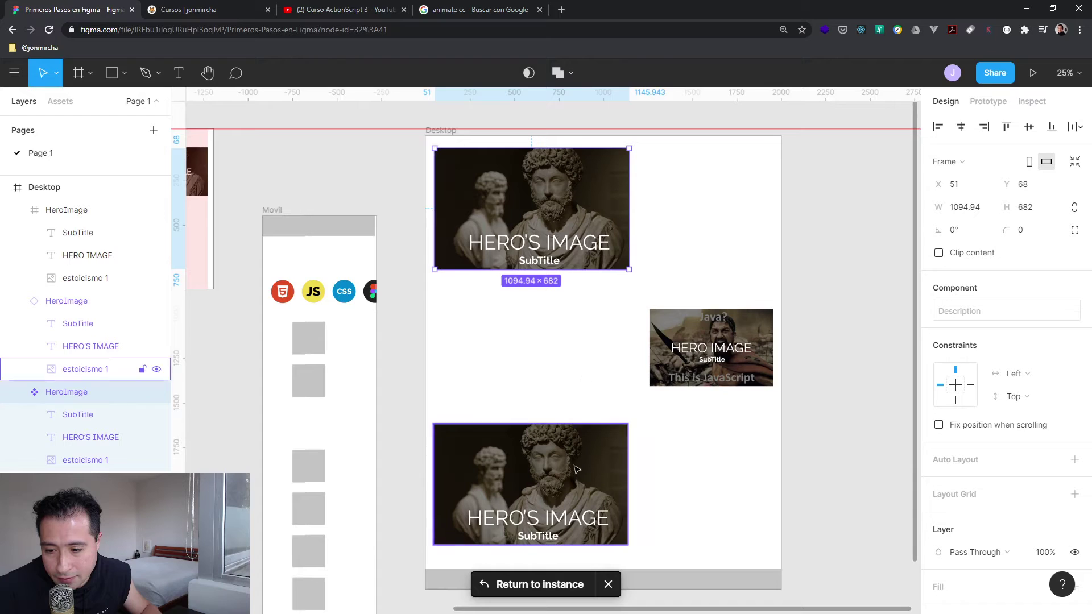
- Check which component options are offered for the lower HeroImage instance
{"action": "left_click", "coordinate": [542, 493]}
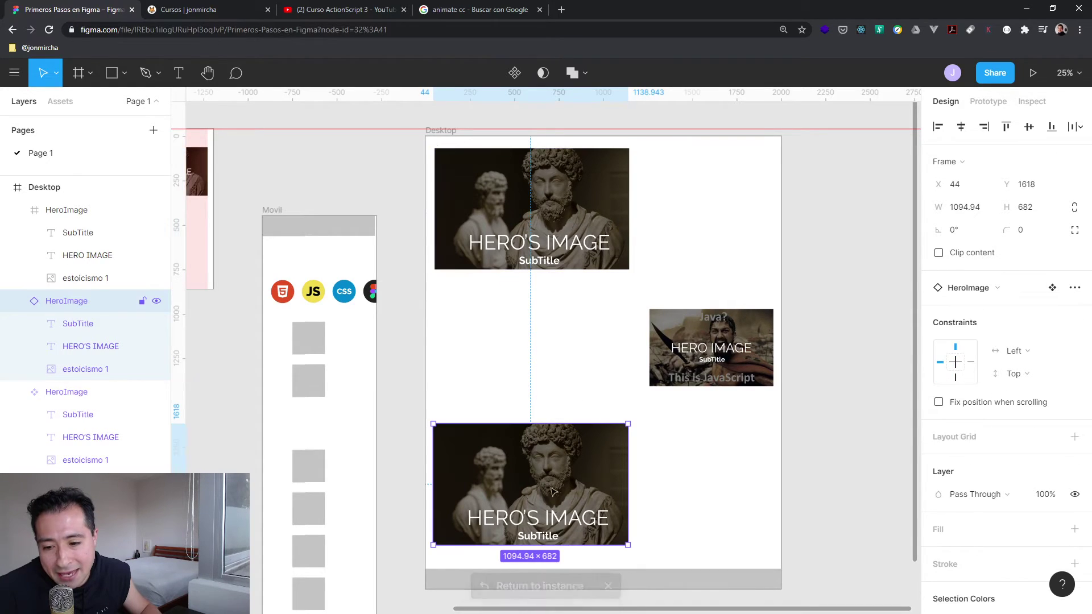
{"action": "left_click", "coordinate": [1075, 288]}
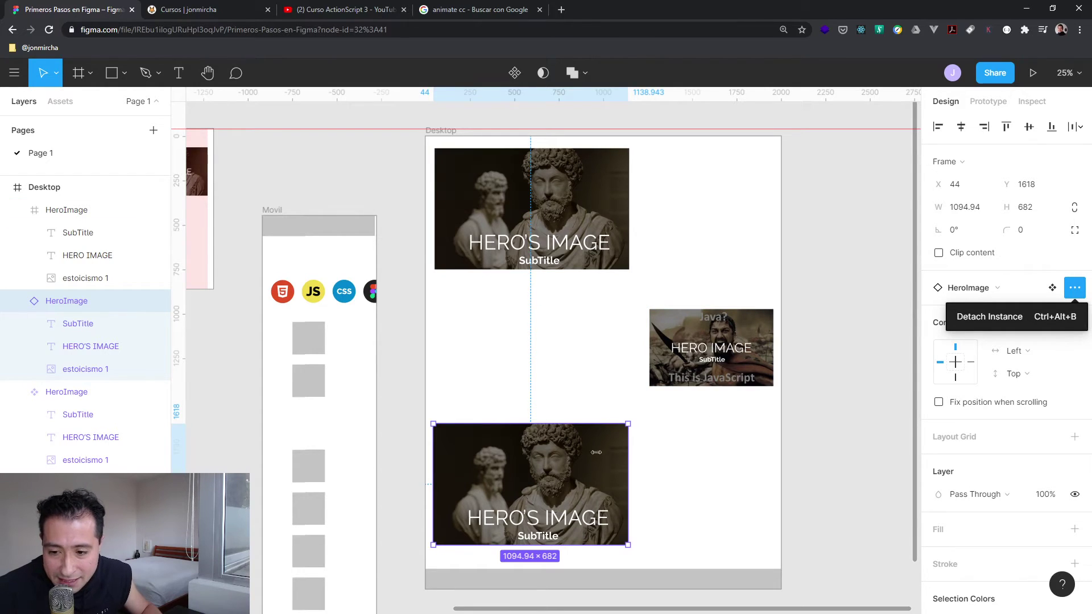
{"action": "left_click", "coordinate": [544, 520]}
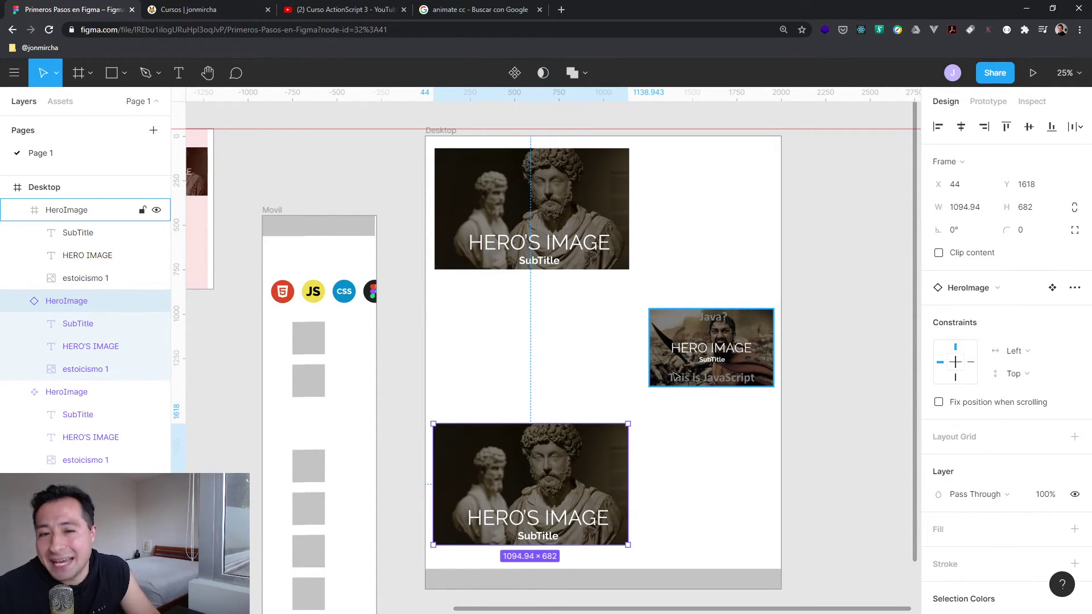
- Change the lower HeroImage instance's title to "HERO IMAGE"
{"action": "double_click", "coordinate": [538, 522]}
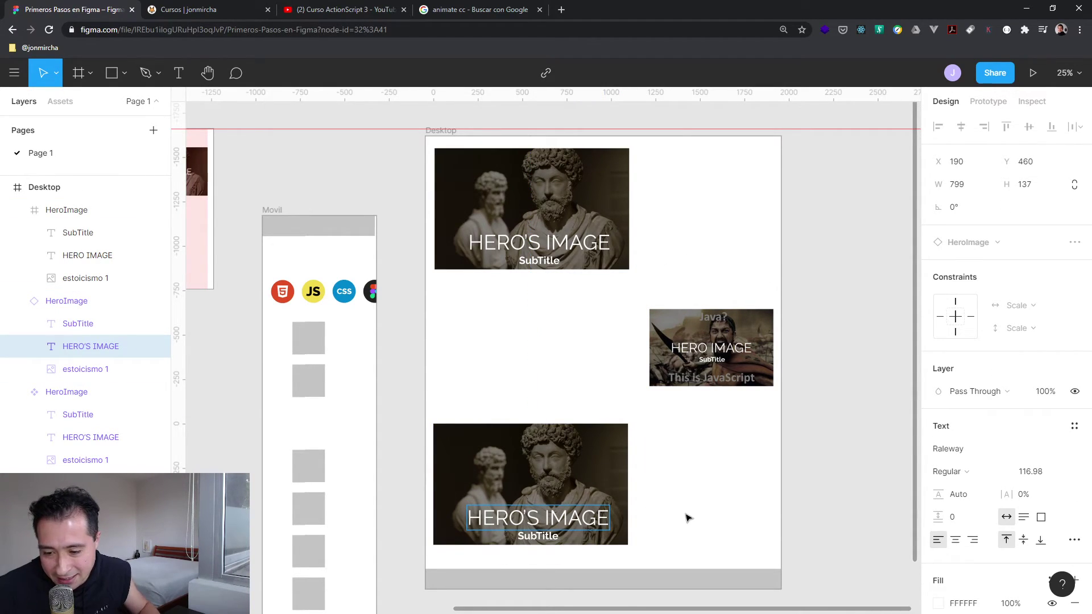
{"action": "key", "text": "BackSpace"}
{"action": "key", "text": "BackSpace"}
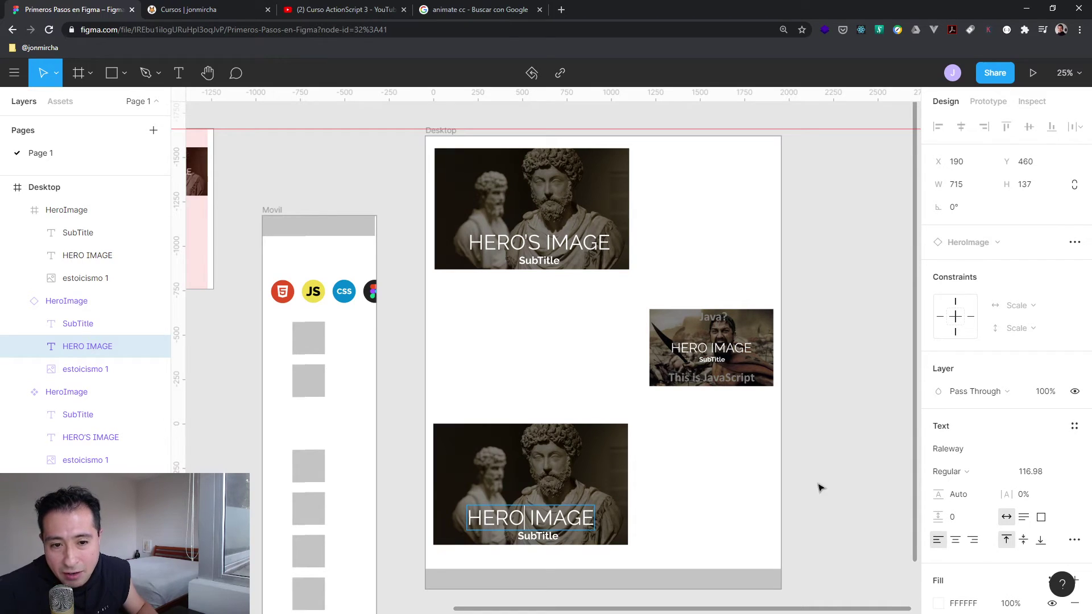
{"action": "key", "text": "Escape"}
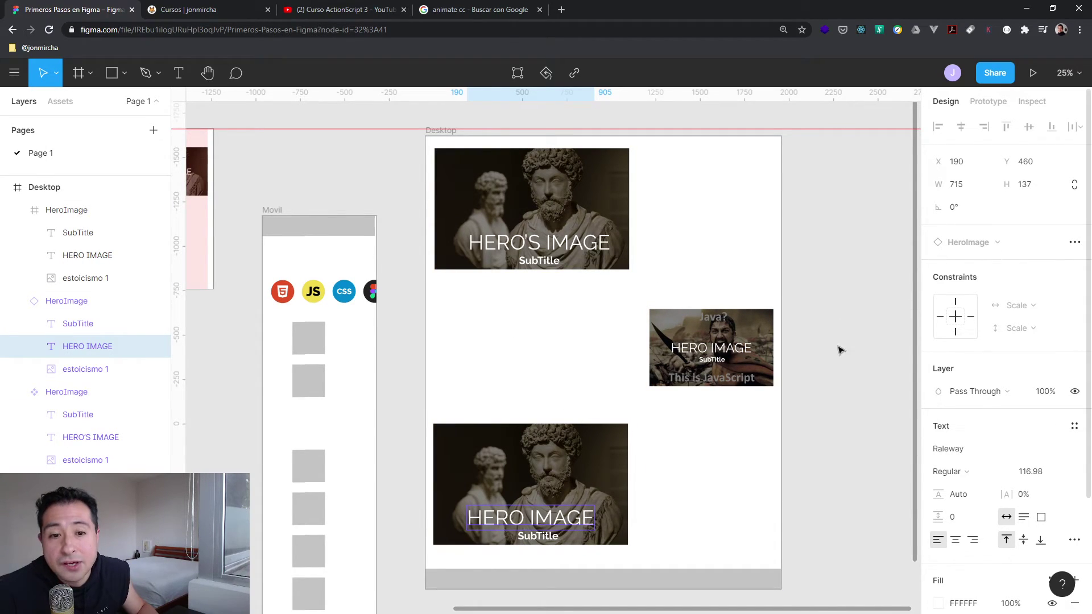
- Examine the local components available for swapping the lower HeroImage instance, showing them as thumbnails
{"action": "left_click", "coordinate": [597, 471]}
{"action": "left_click", "coordinate": [709, 463]}
{"action": "left_click", "coordinate": [527, 483]}
{"action": "left_click", "coordinate": [1013, 294]}
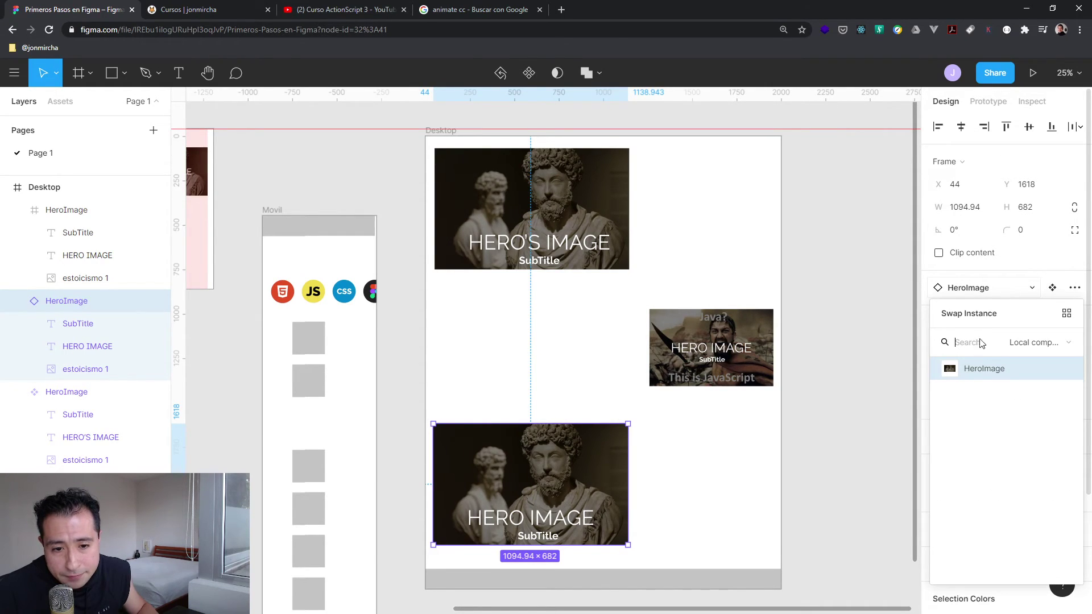
{"action": "left_click", "coordinate": [1013, 288]}
{"action": "left_click", "coordinate": [1008, 287]}
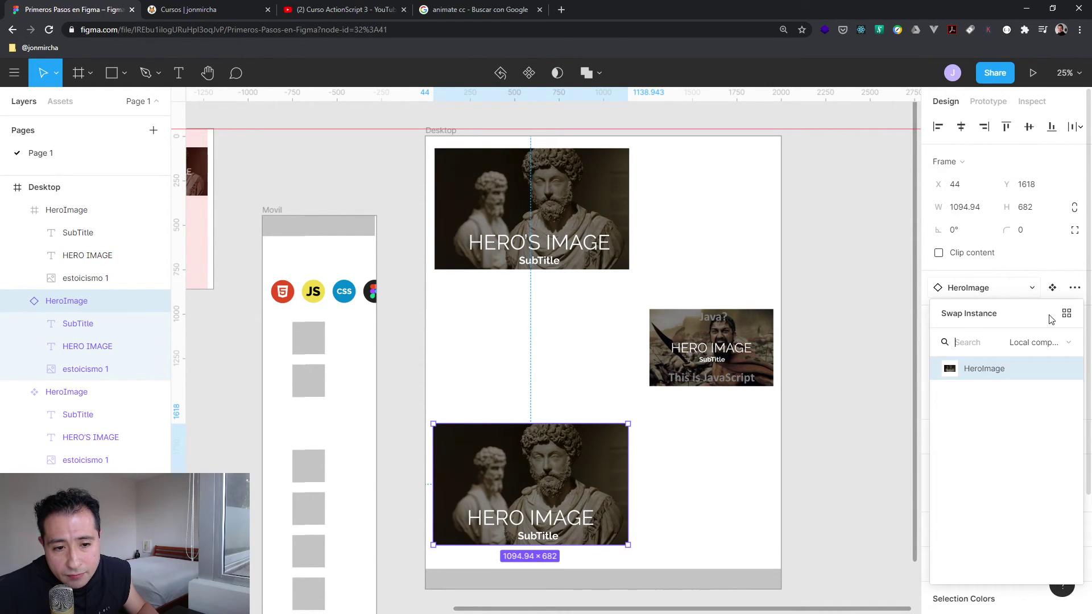
{"action": "left_click", "coordinate": [1067, 314]}
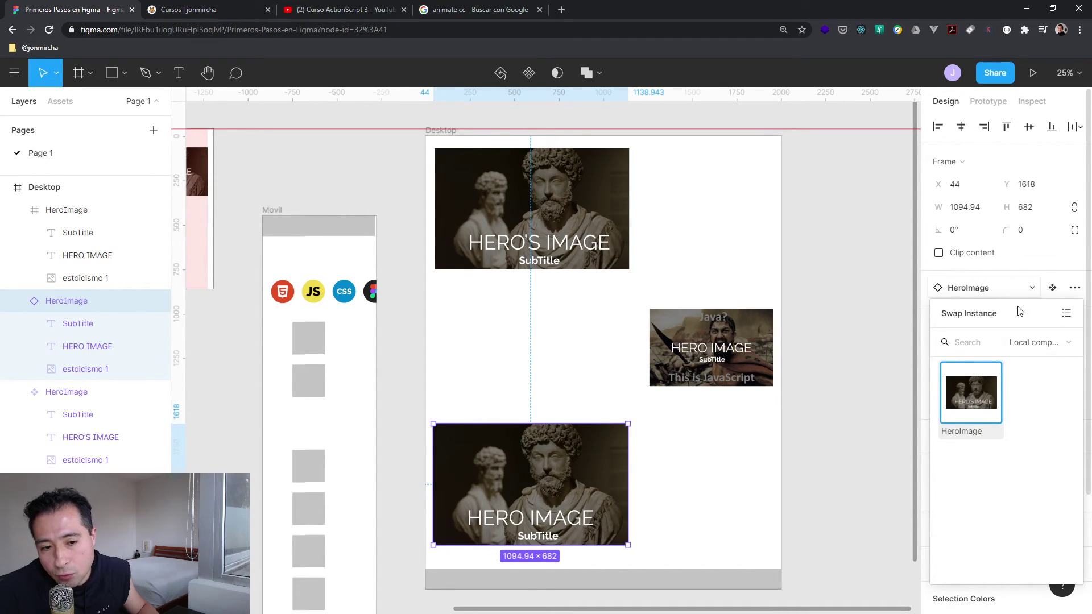
{"action": "left_click", "coordinate": [973, 292]}
{"action": "left_click", "coordinate": [1033, 288]}
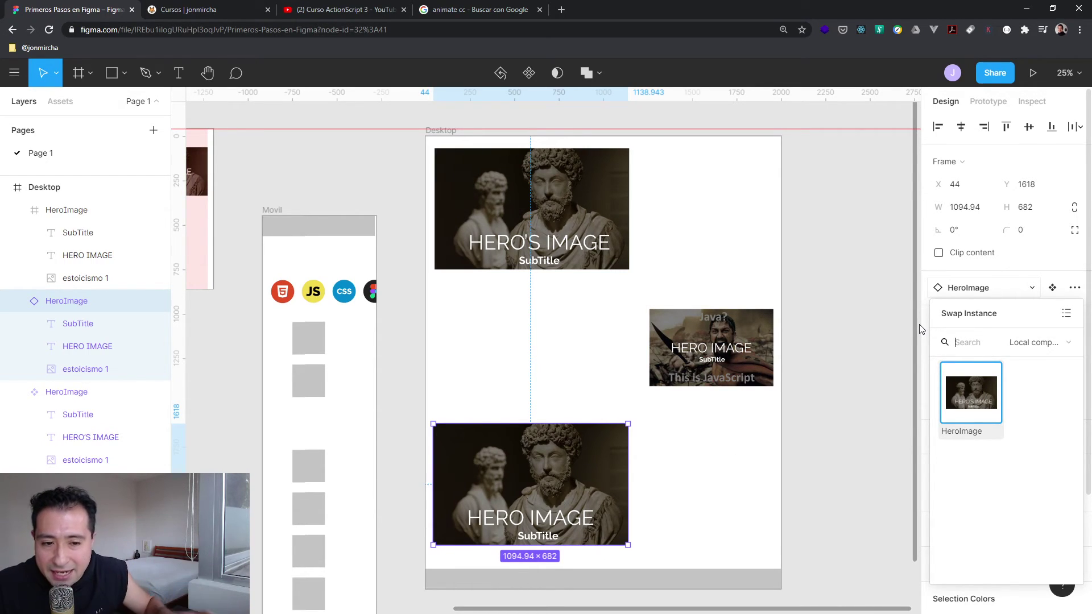
{"action": "left_click", "coordinate": [1013, 267]}
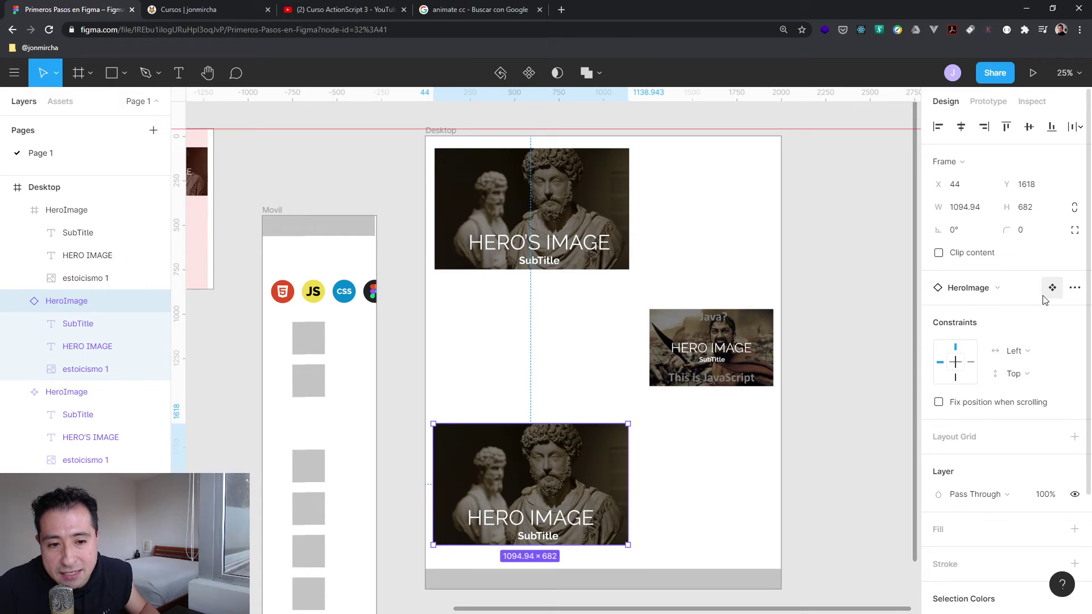
- Push the lower HeroImage instance's overrides to the main component
{"action": "left_click", "coordinate": [1028, 293]}
{"action": "left_click", "coordinate": [1075, 288]}
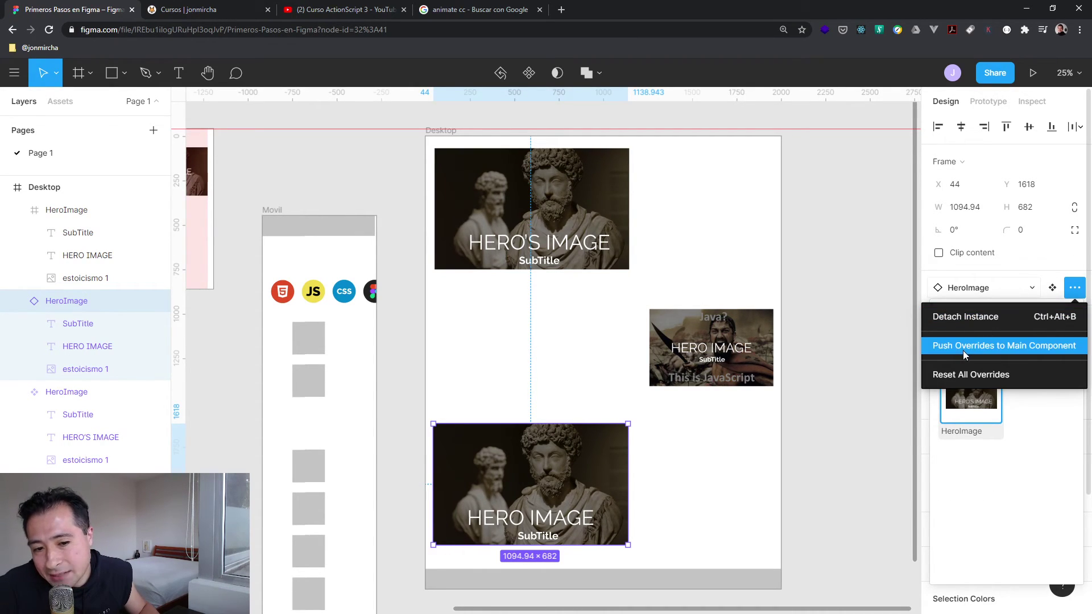
{"action": "left_click", "coordinate": [1000, 345]}
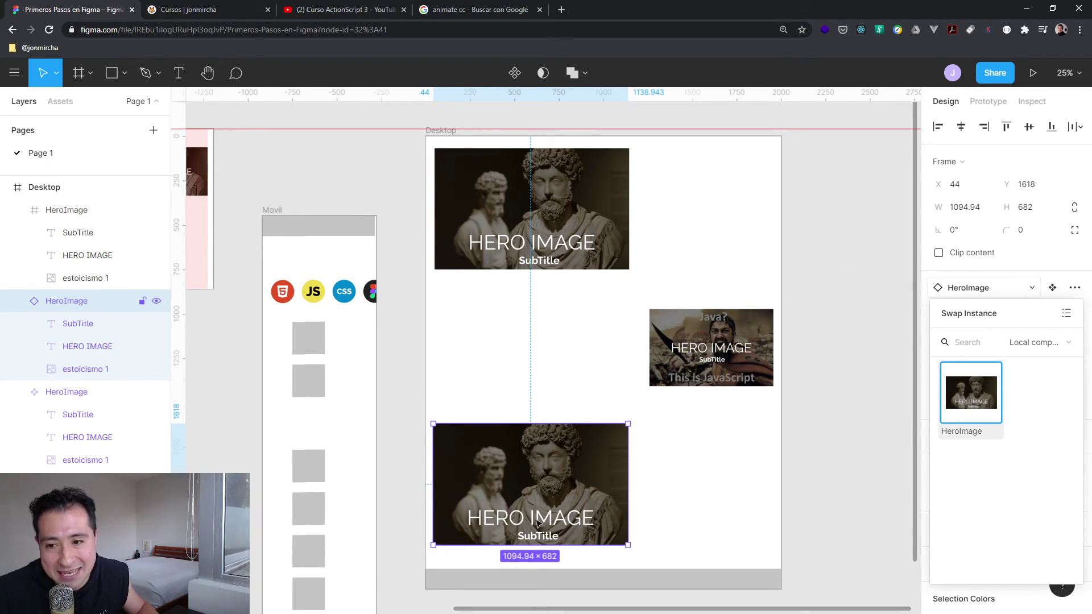
- Compare the main HeroImage component with its instance, and move the main component to X 87, Y 120 in the Desktop frame
{"action": "left_click", "coordinate": [565, 195]}
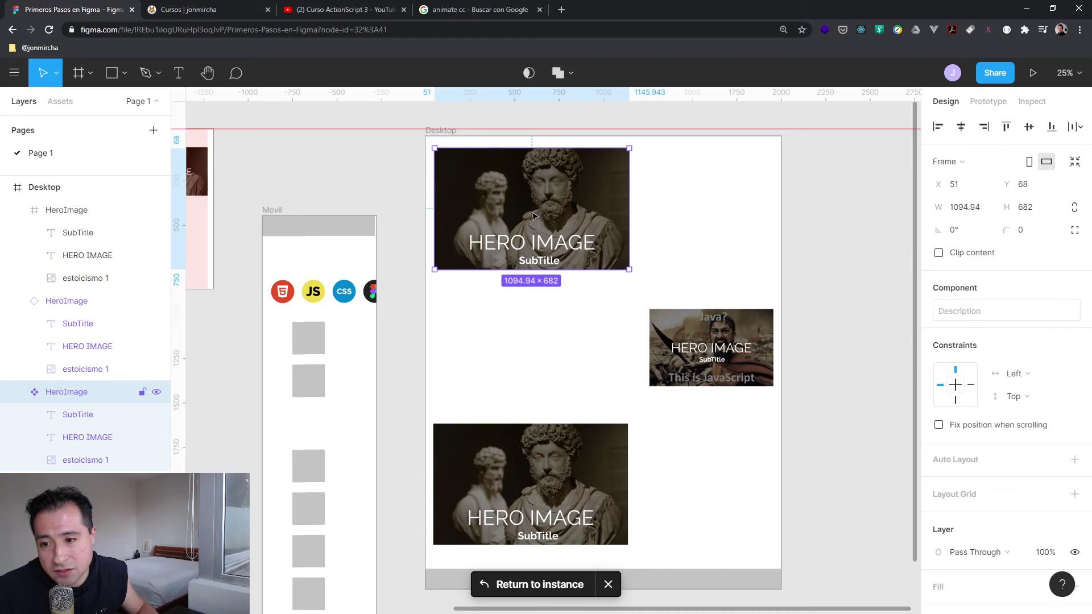
{"action": "left_click", "coordinate": [541, 491]}
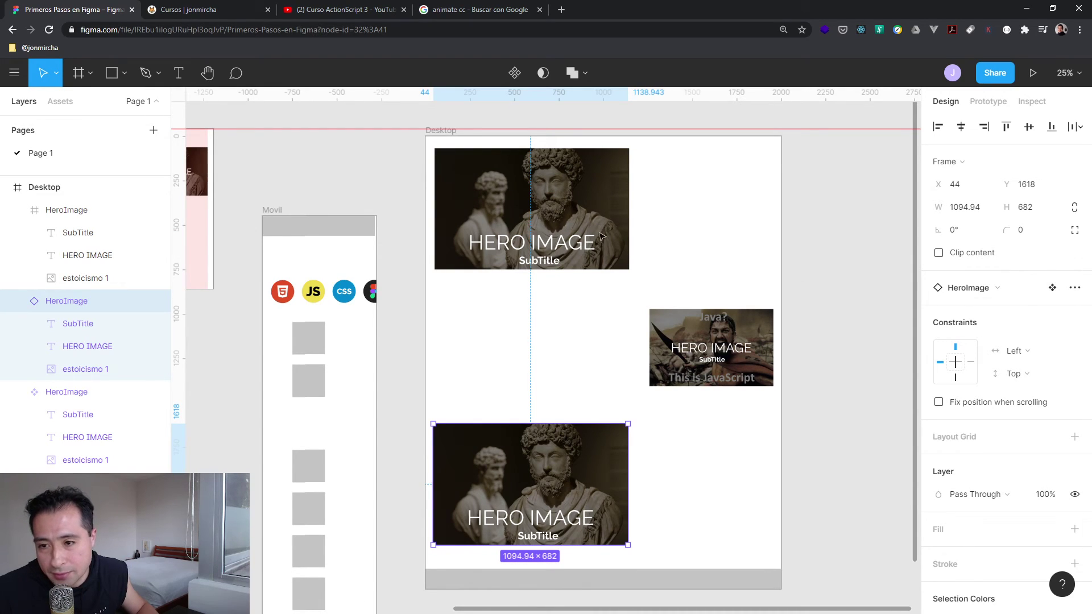
{"action": "left_click", "coordinate": [577, 223]}
{"action": "mouse_move", "coordinate": [583, 213]}
{"action": "left_mouse_down"}
{"action": "mouse_move", "coordinate": [616, 228]}
{"action": "mouse_move", "coordinate": [589, 223]}
{"action": "left_mouse_up"}
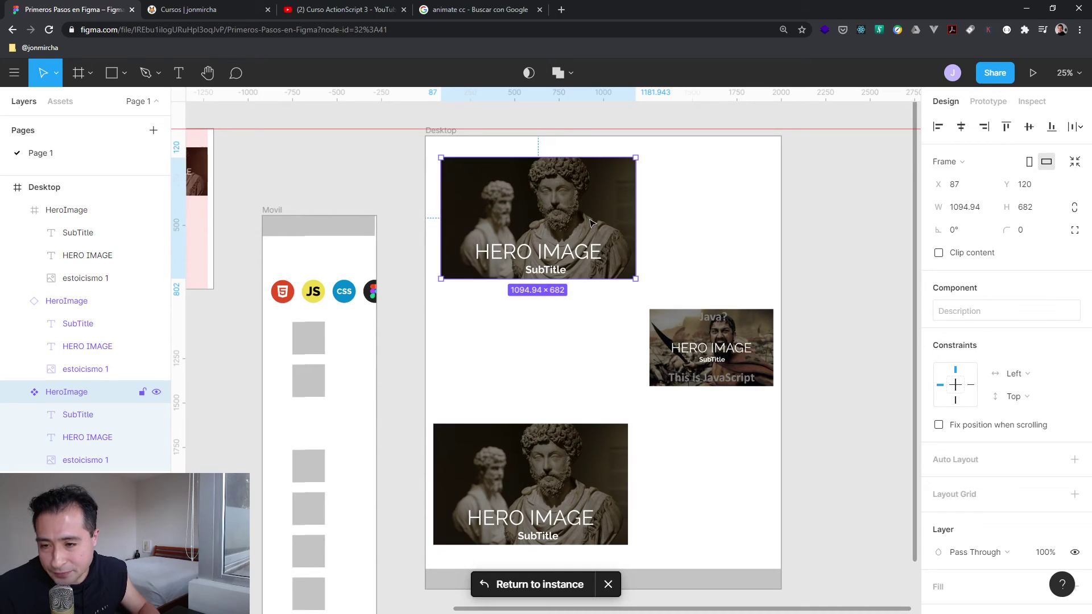